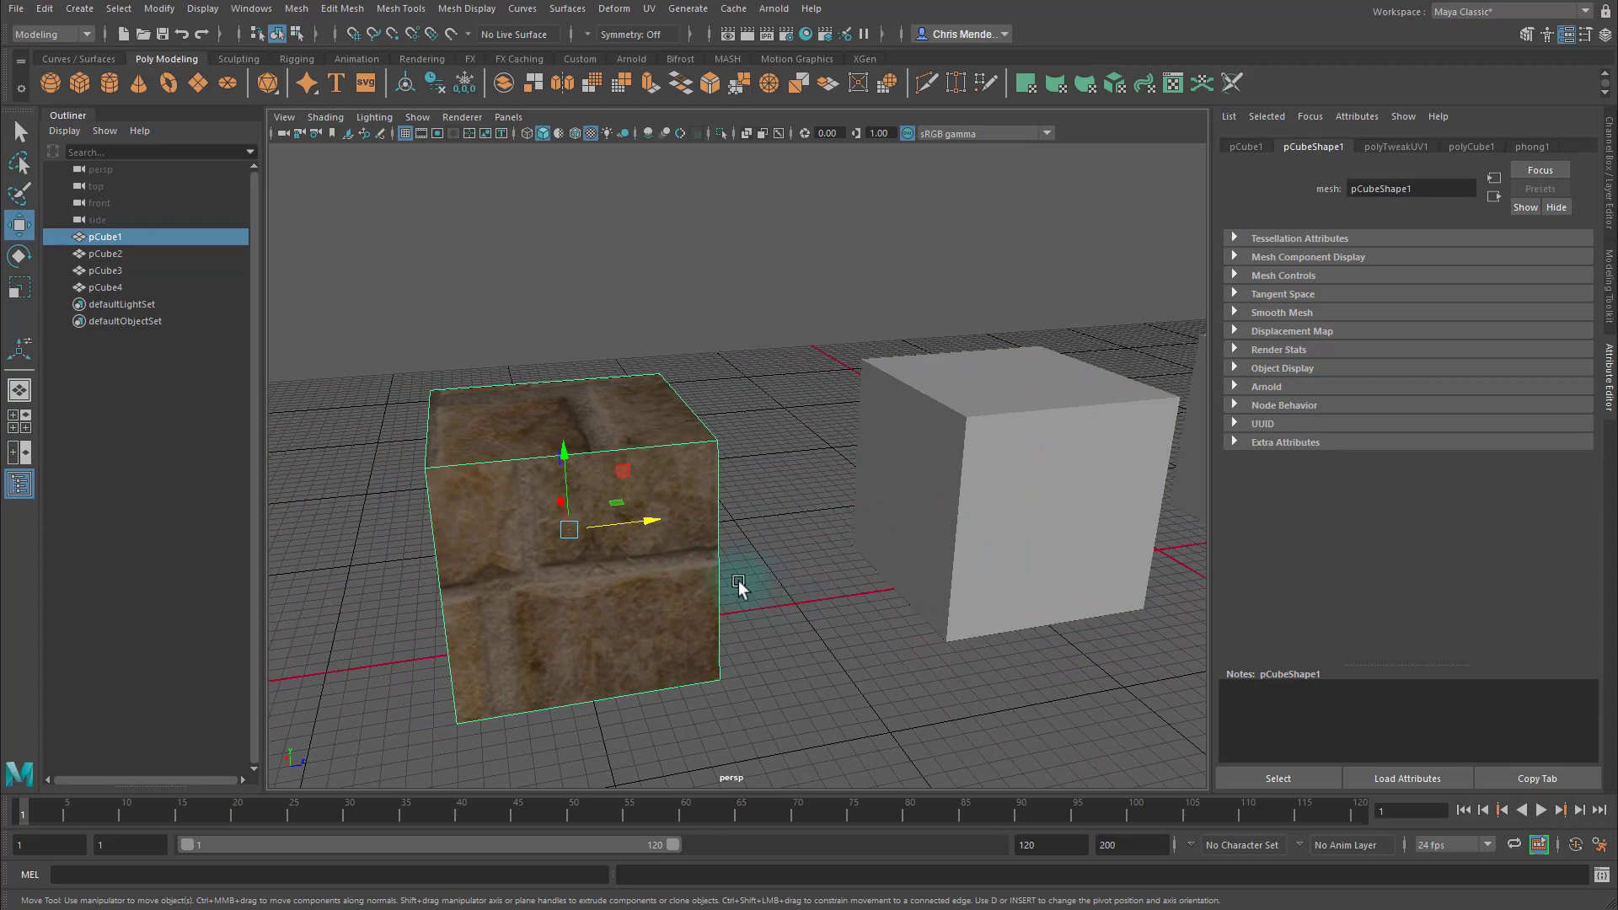
Examine the row of four cubes from several angles and distances, leaving nothing selected.
right_click_drag(975, 559, 674, 542, "alt")
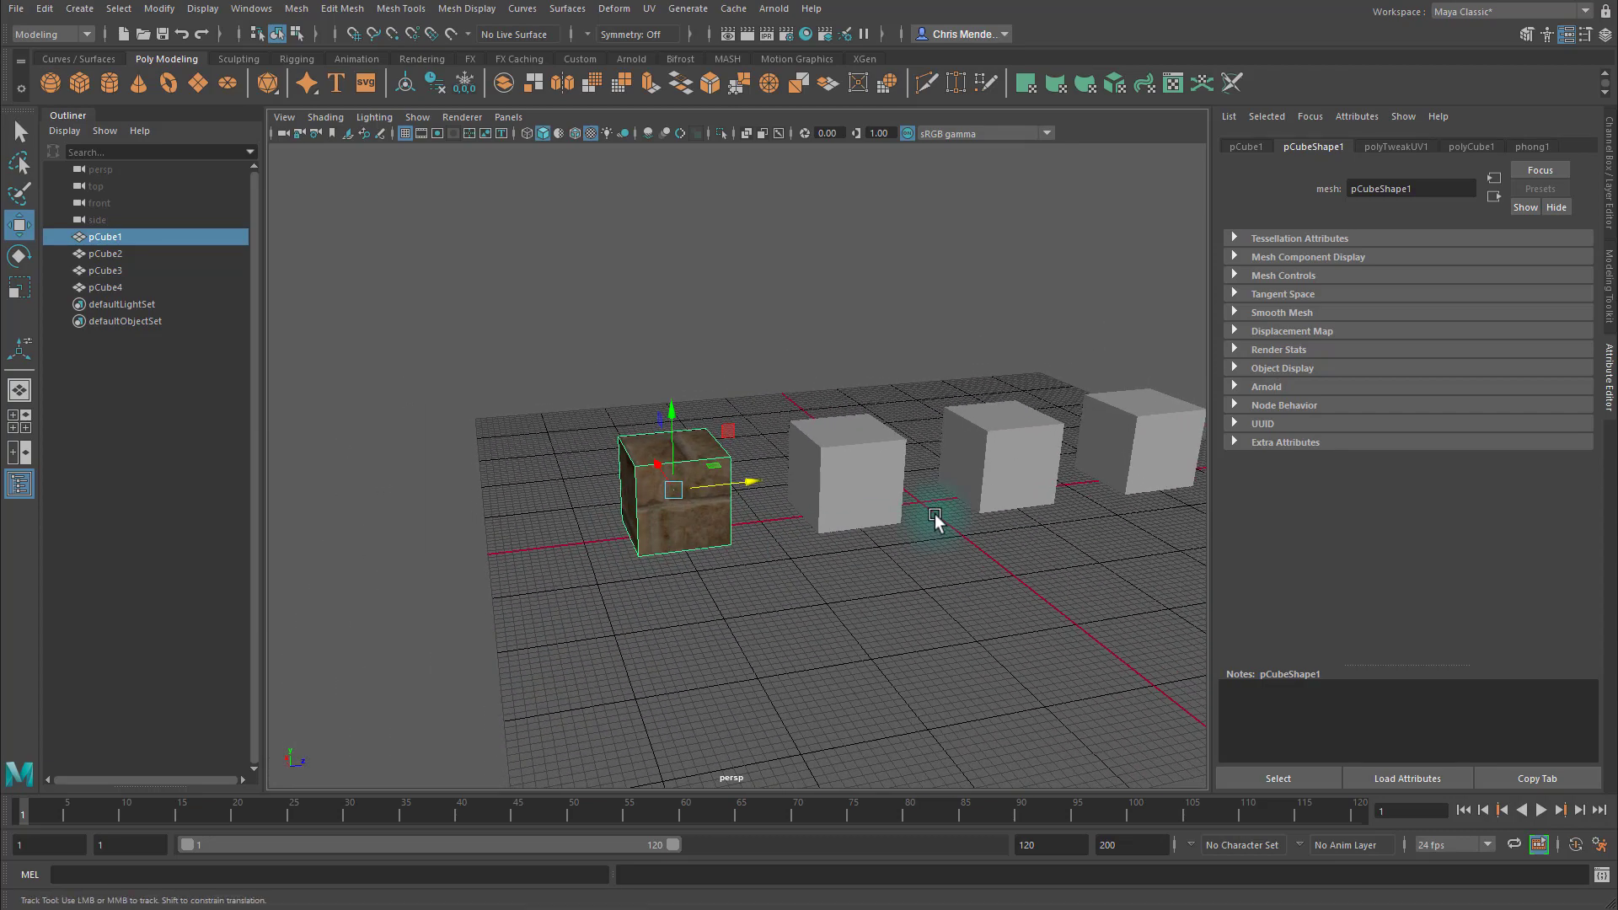
middle_click_drag(932, 516, 744, 505, "alt")
left_click_drag(845, 503, 783, 535, "alt")
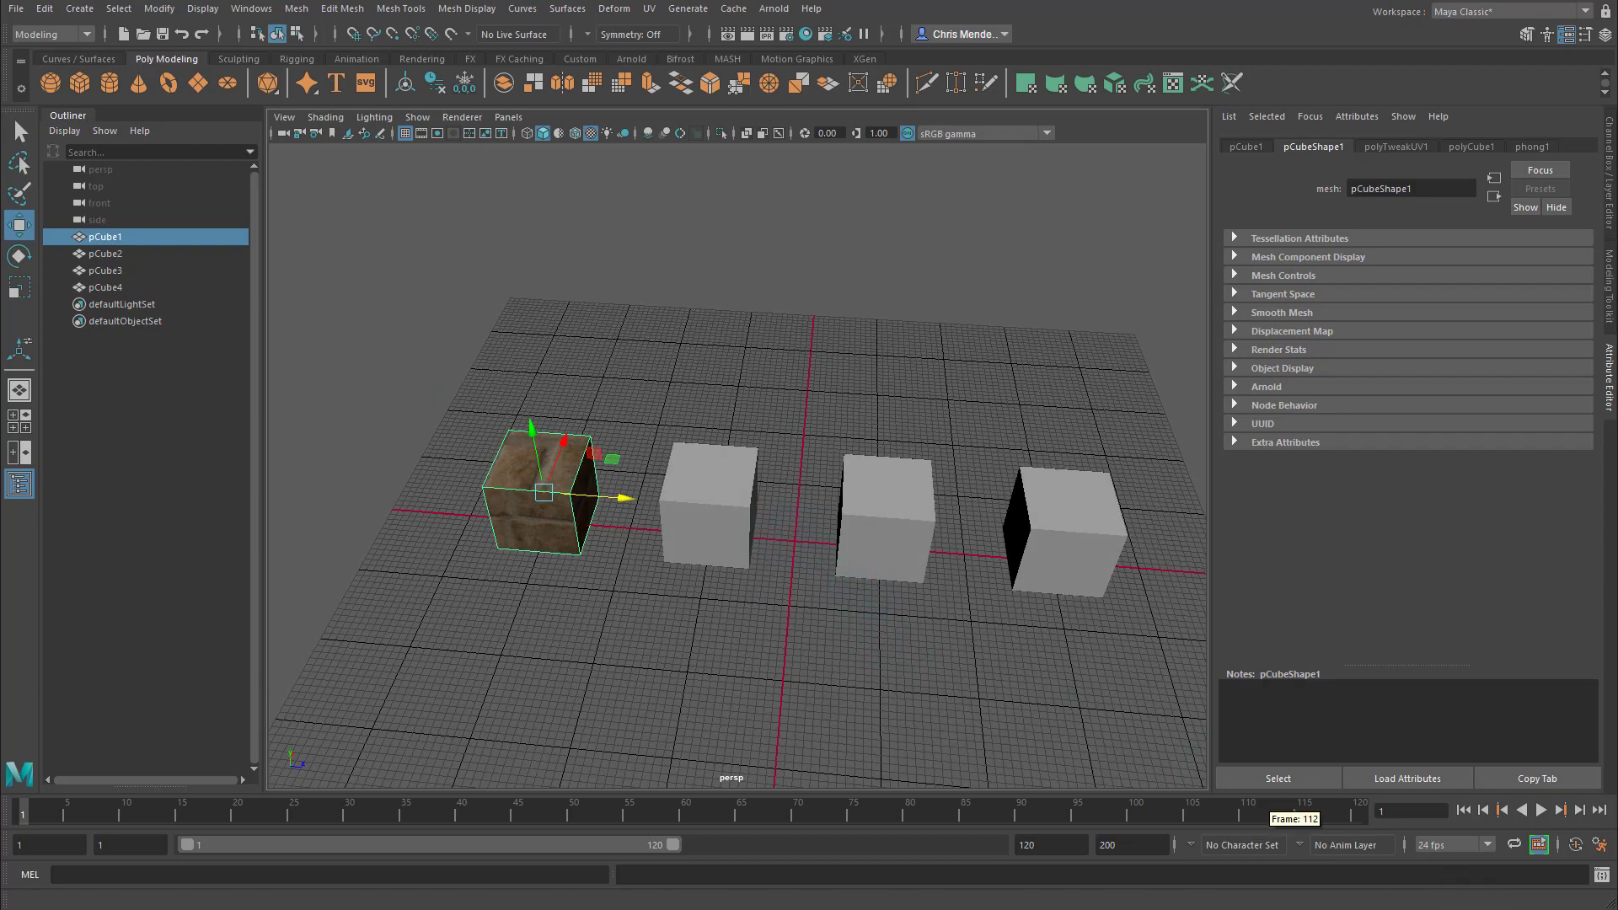
left_click_drag(621, 578, 741, 578, "alt")
left_click_drag(874, 609, 845, 612, "alt")
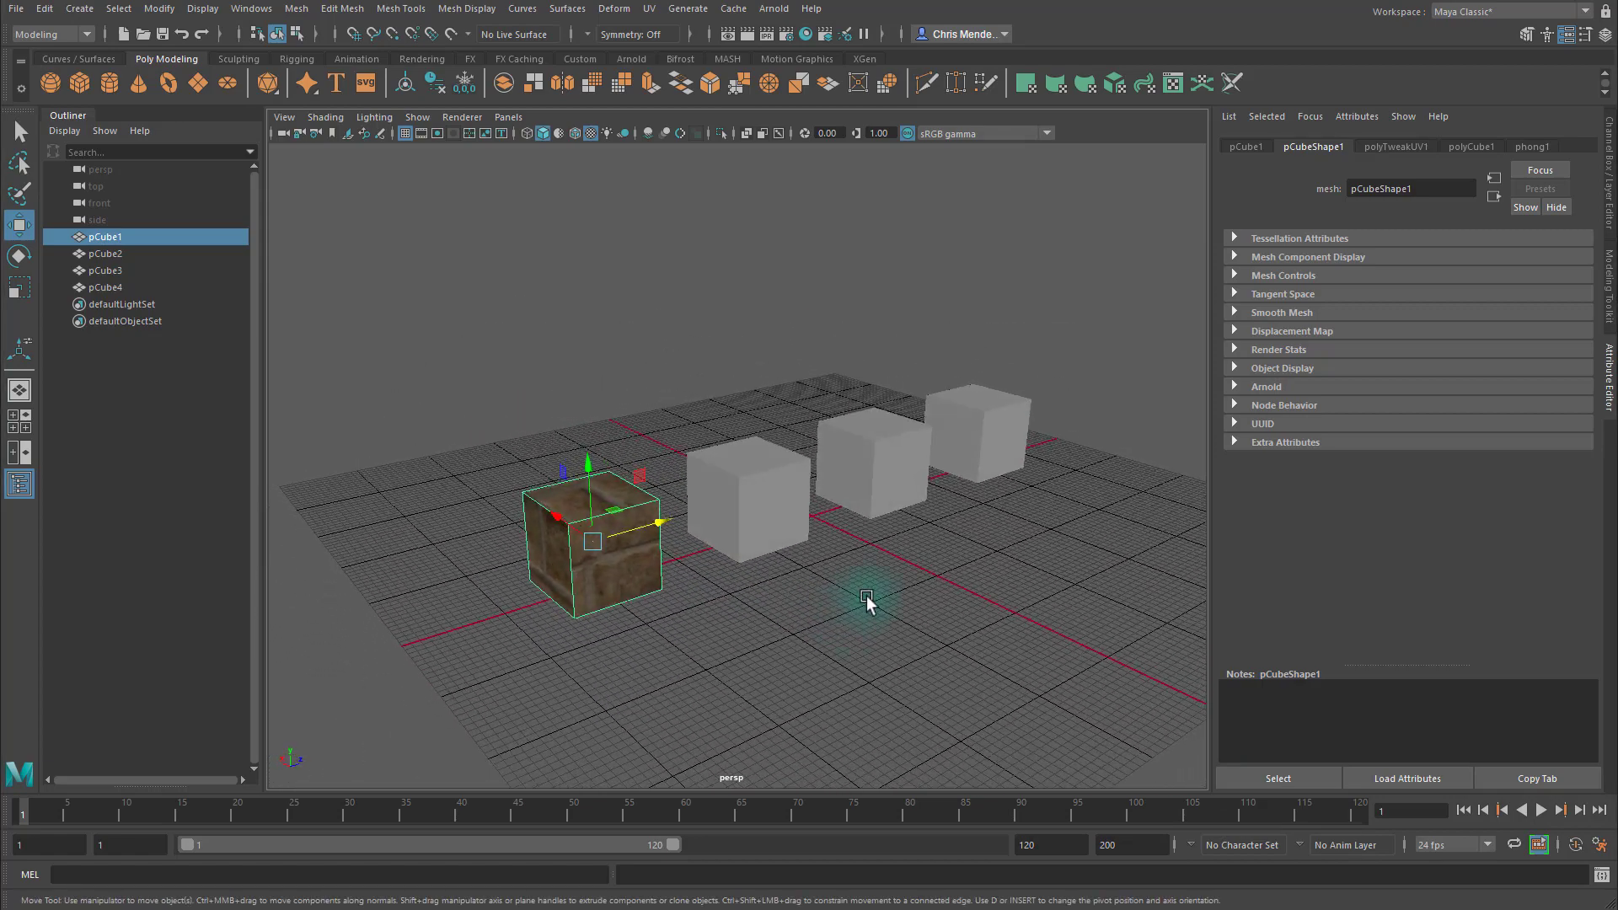
middle_click_drag(865, 598, 747, 614, "alt")
right_click_drag(747, 614, 895, 614, "alt")
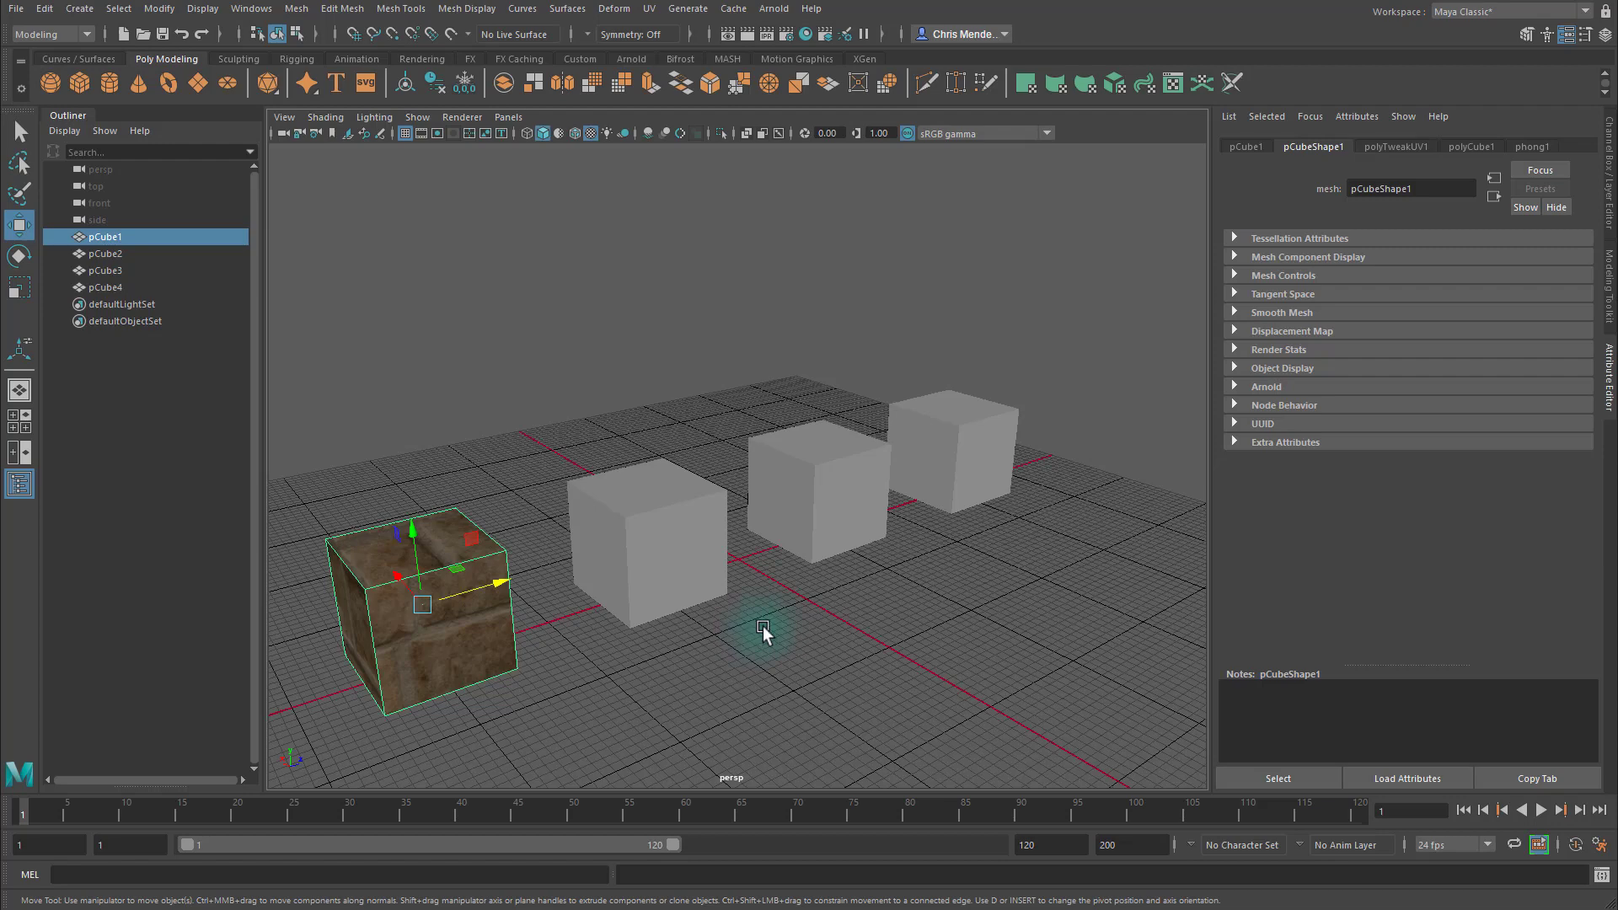
left_click(1065, 695)
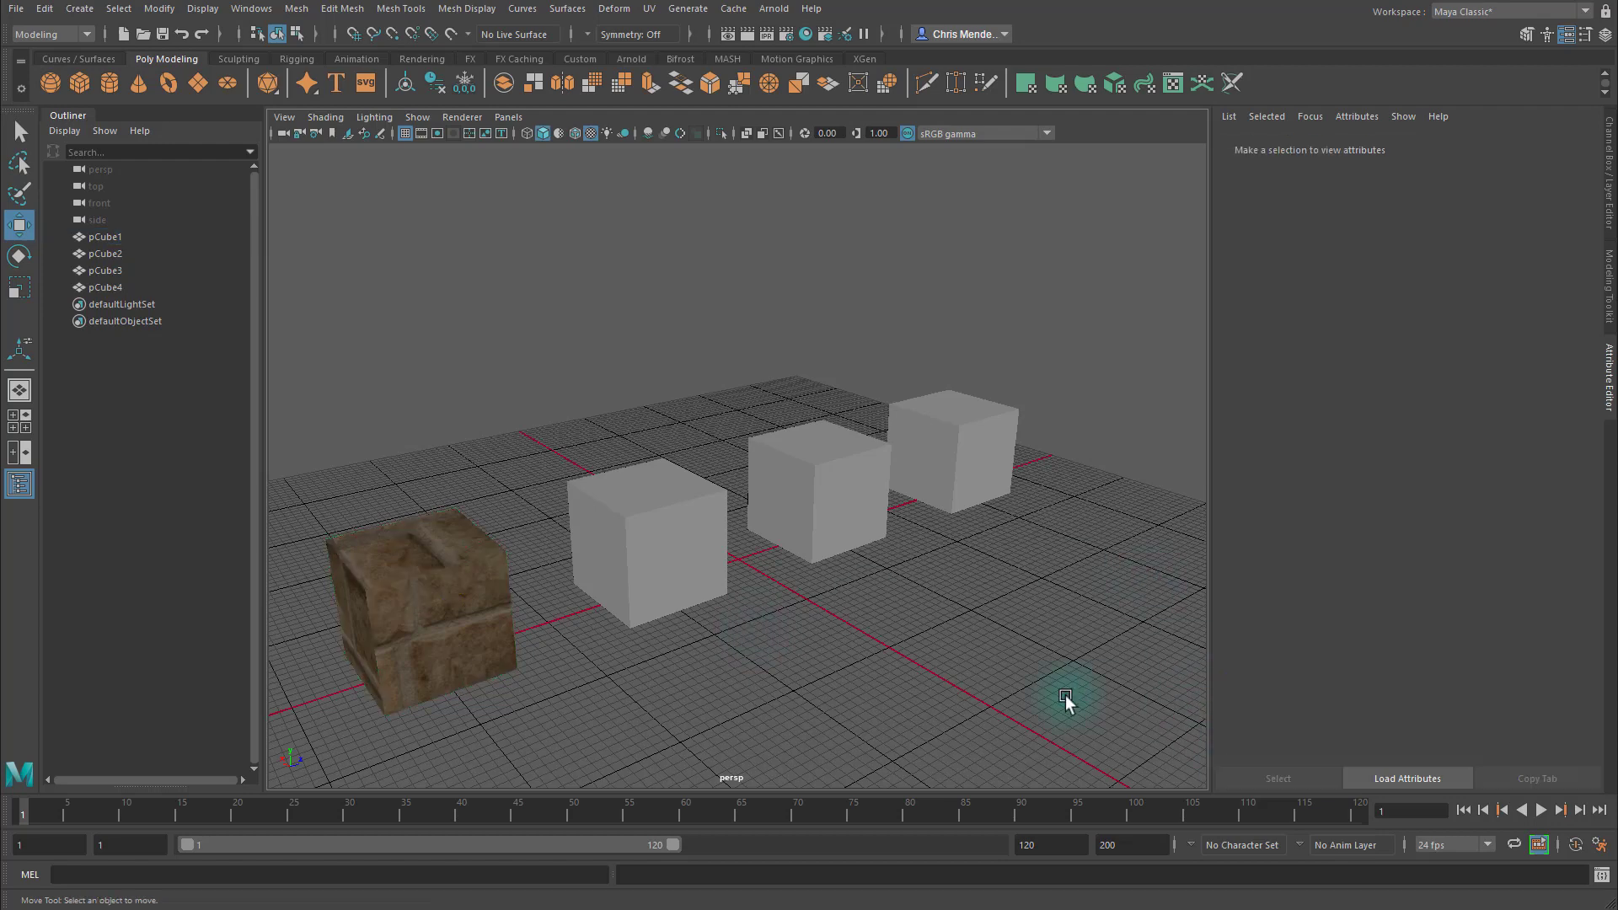
Open the UV Editor and reposition its window.
left_click(1172, 84)
left_click_drag(800, 261, 538, 141)
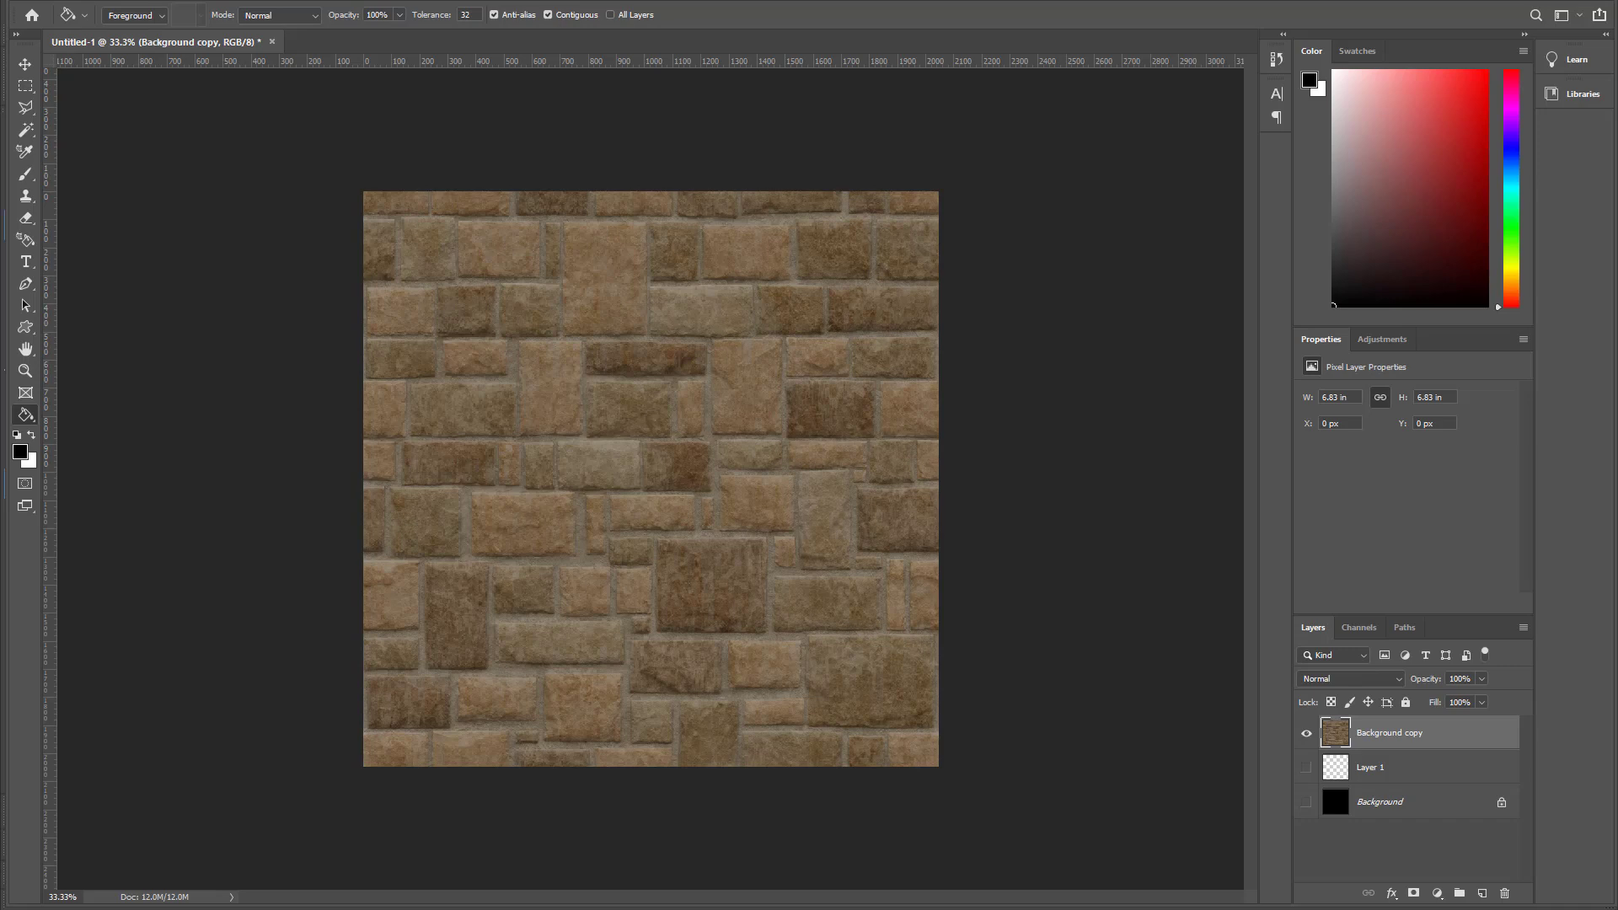
Switch from the stone texture in Photoshop to Maya and examine the red brick cube closely from above and the side.
key("alt+Tab")
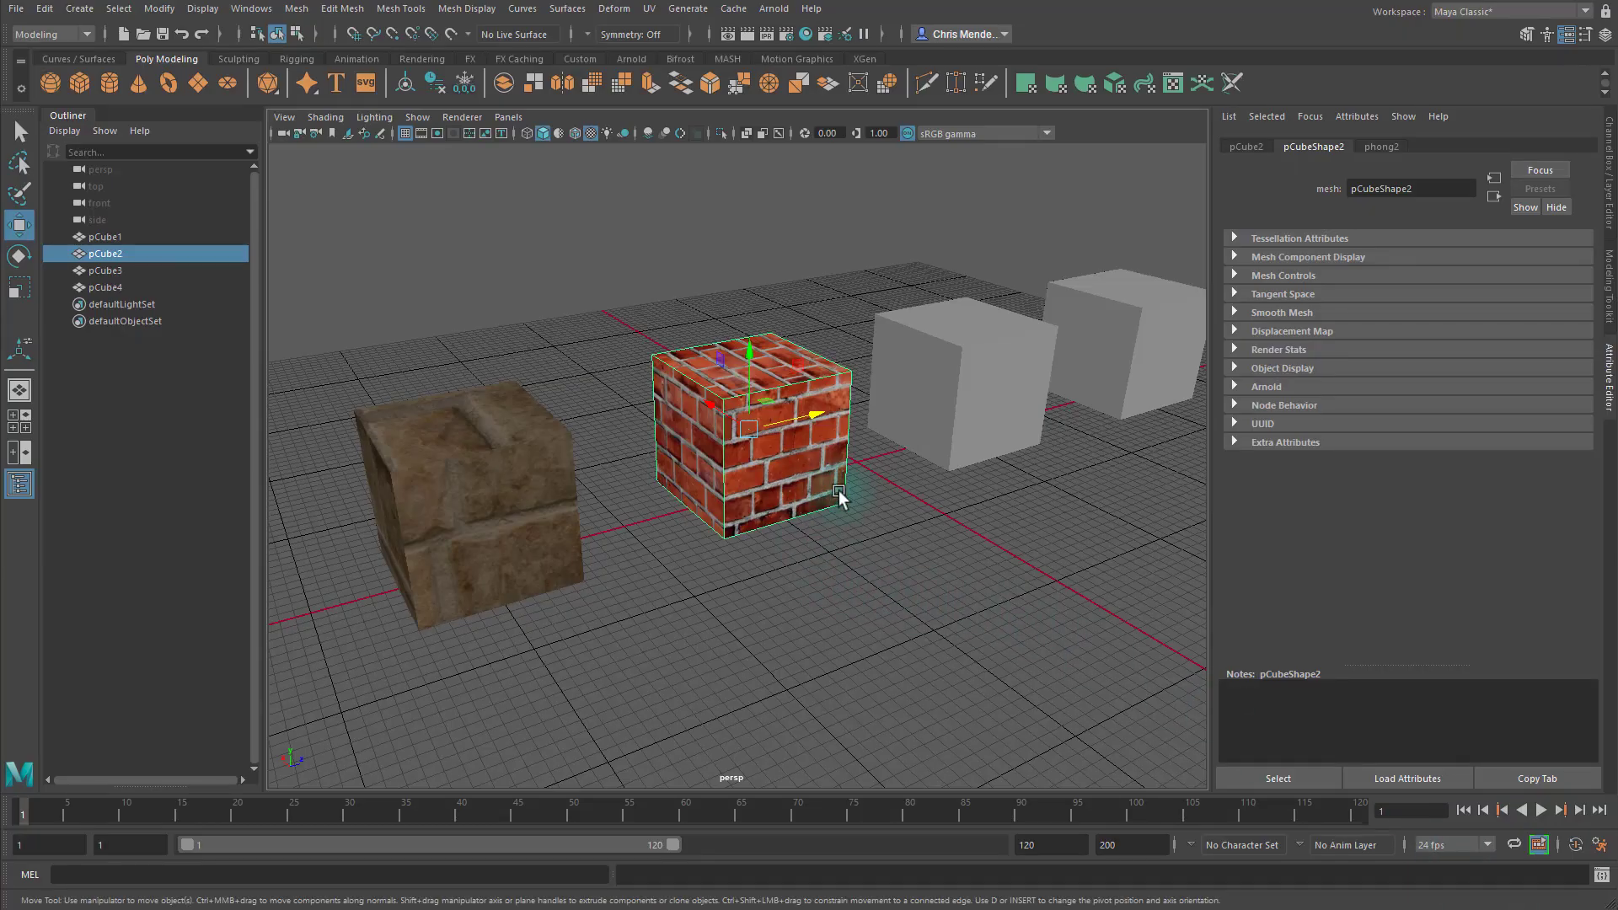
left_click_drag(731, 549, 681, 573, "alt")
right_click_drag(681, 573, 986, 600, "alt")
left_click_drag(809, 569, 856, 570, "alt")
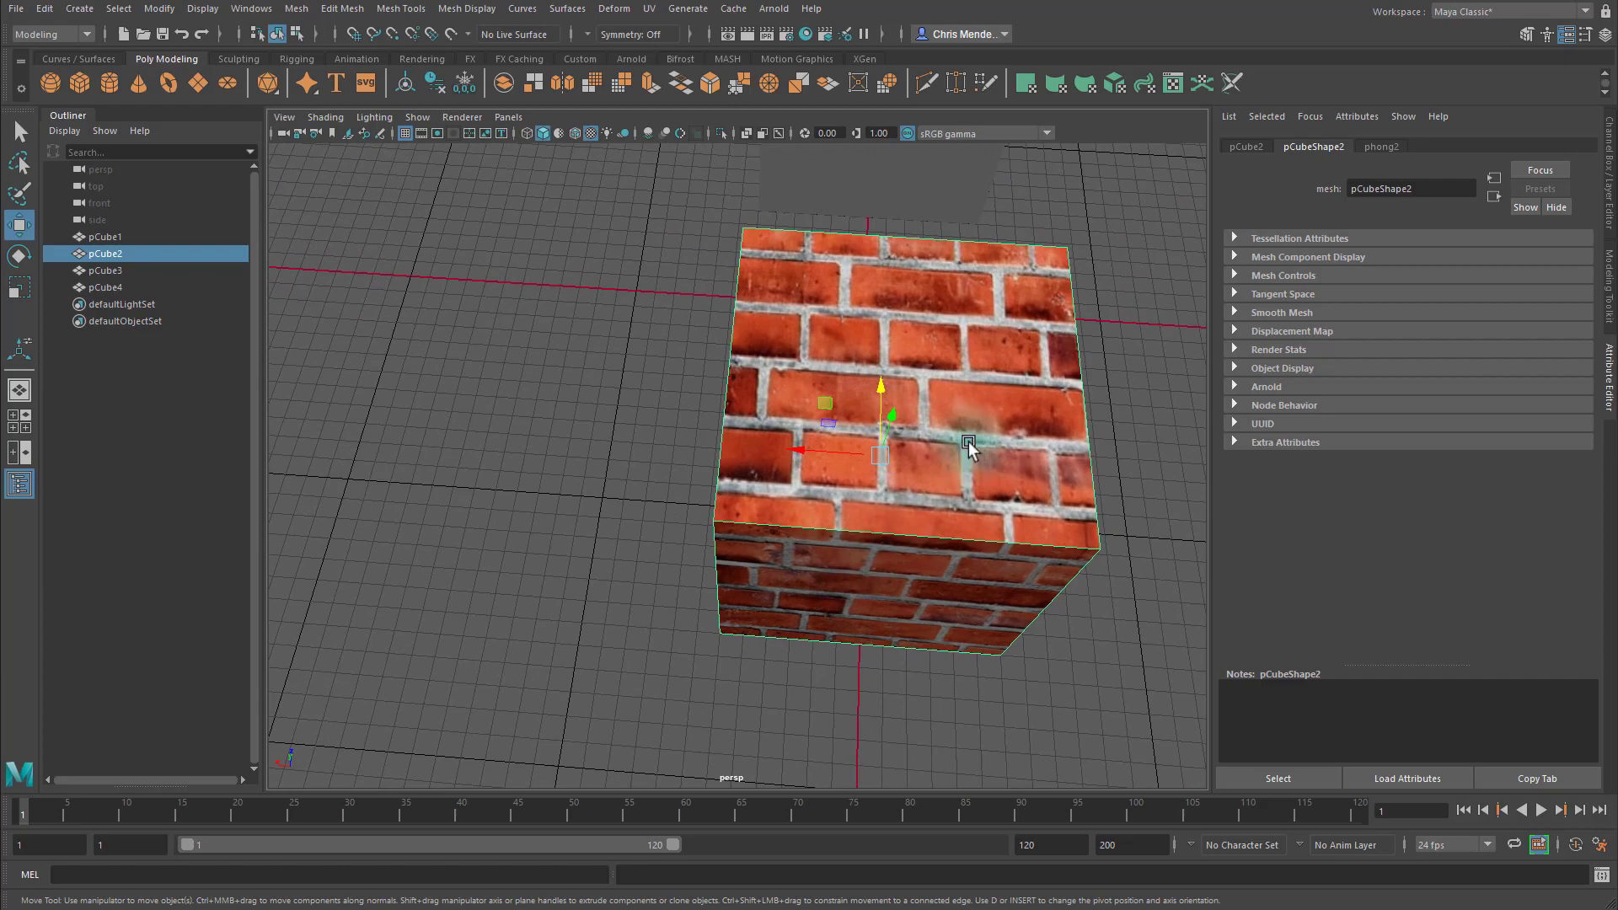
left_click_drag(1013, 350, 843, 302, "alt")
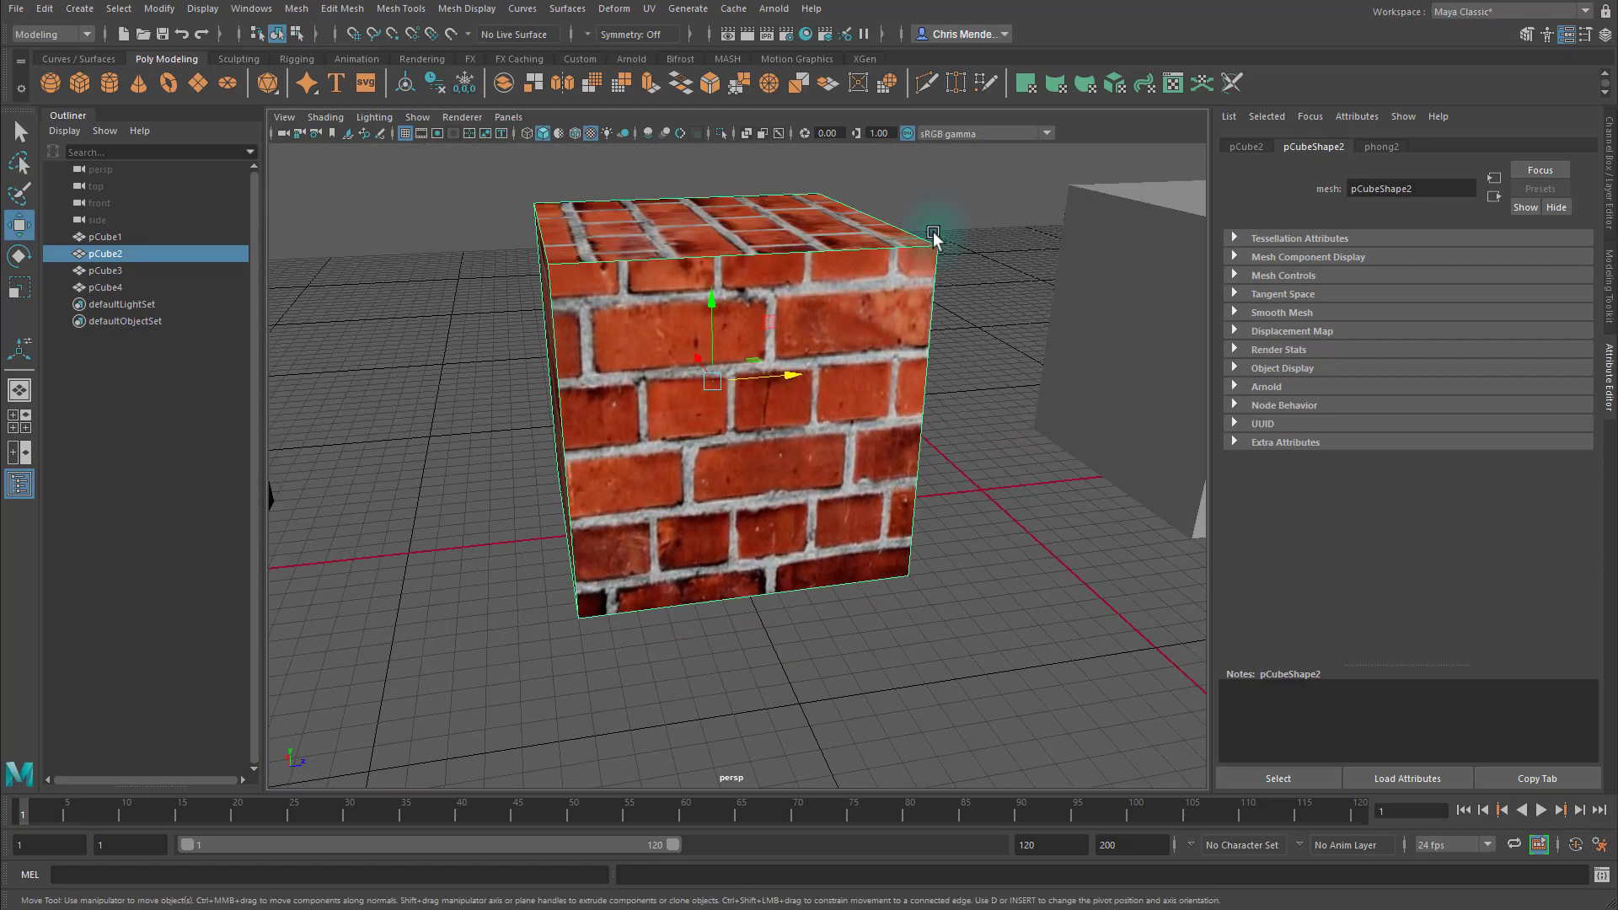
Open the brick cube's UVs in the UV Editor and compare them side by side with the source brick photo.
left_click(1173, 84)
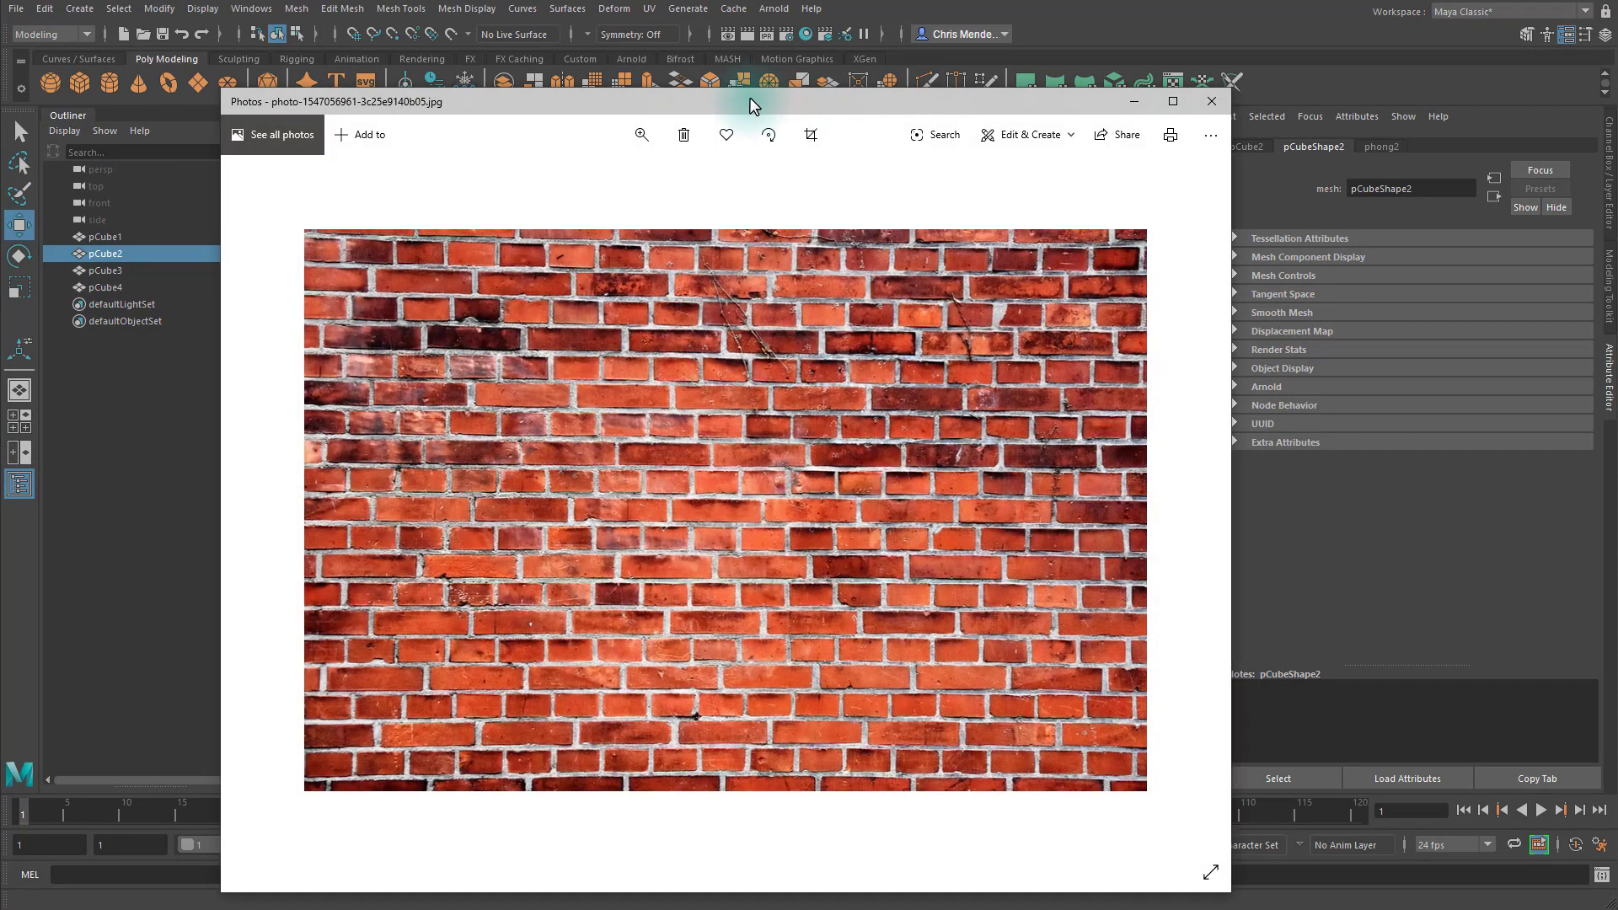
left_click_drag(752, 106, 1076, 70)
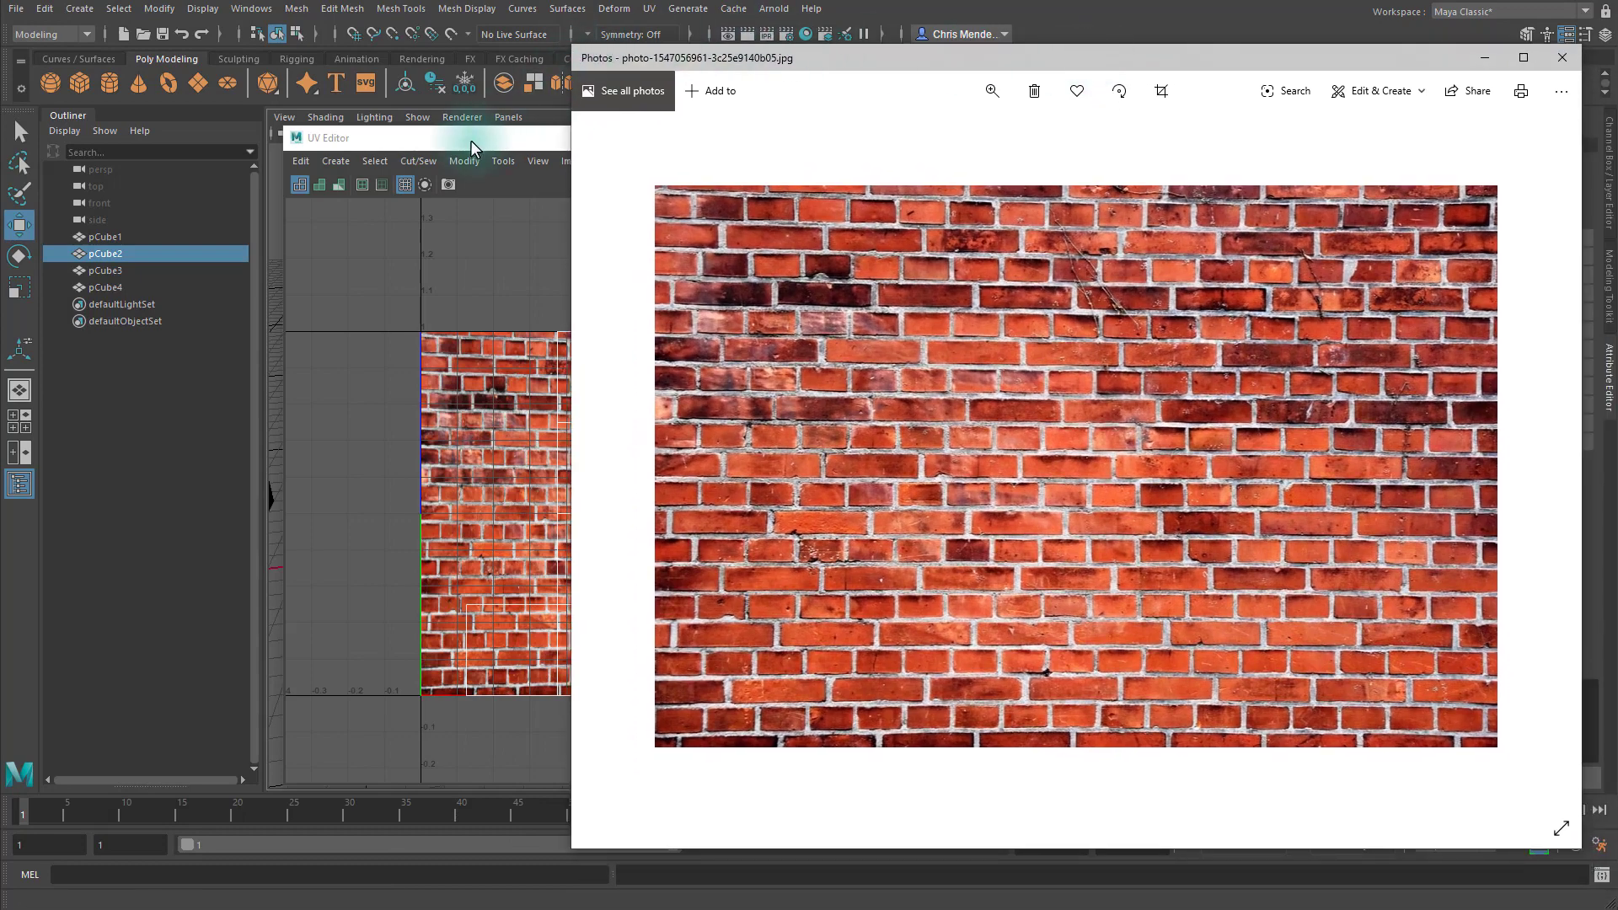
left_click_drag(470, 139, 244, 98)
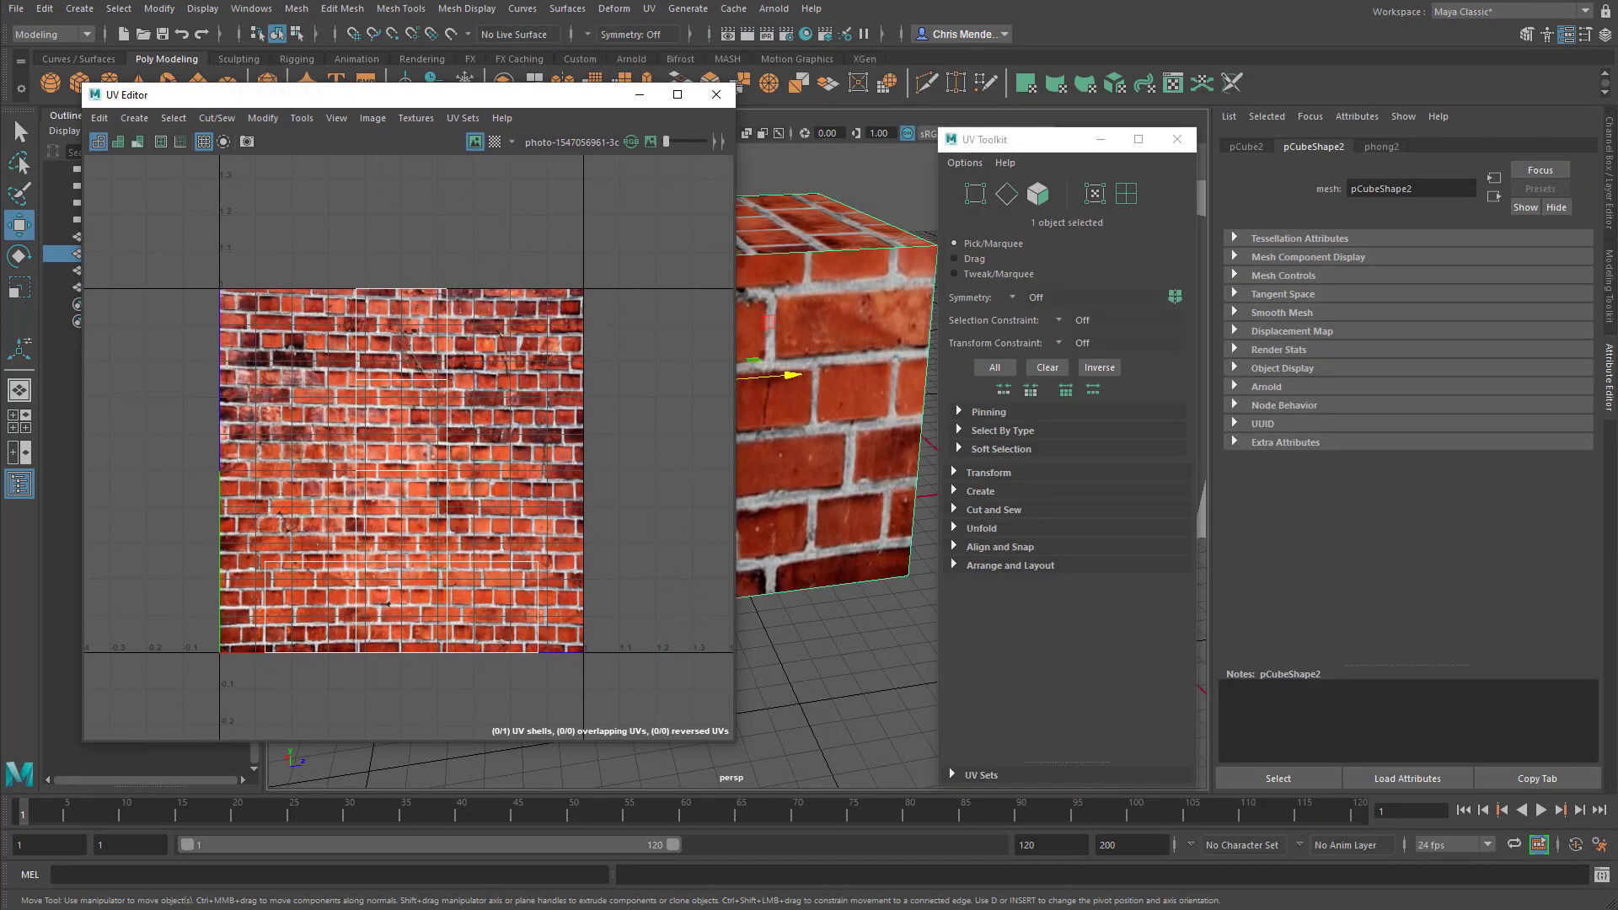
key("alt+Tab")
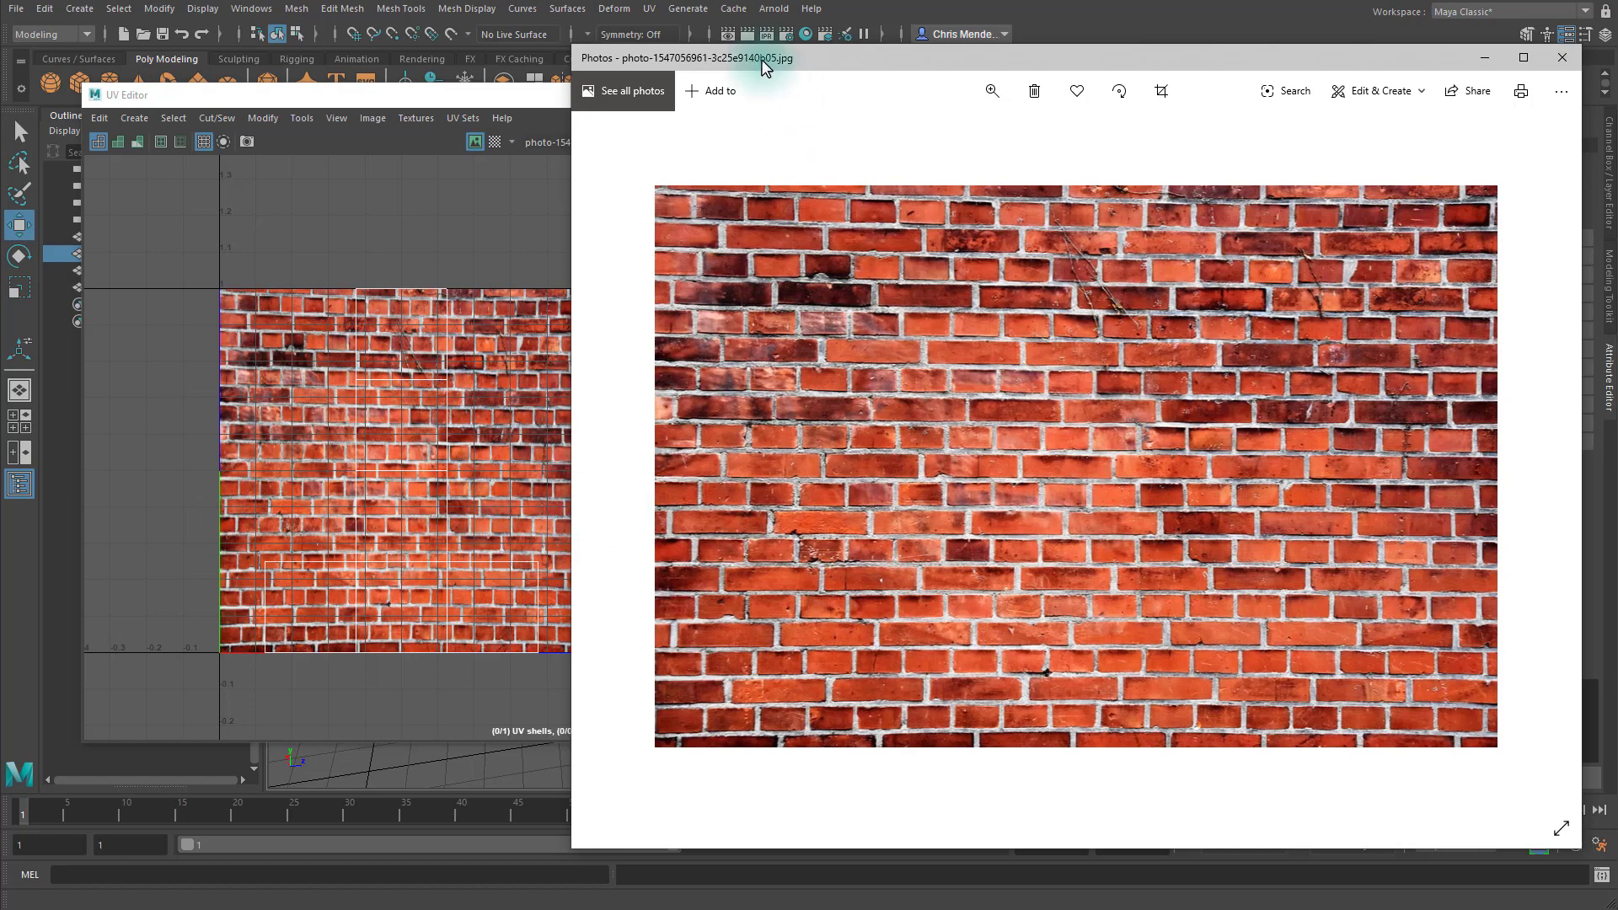
left_click_drag(726, 52, 805, 50)
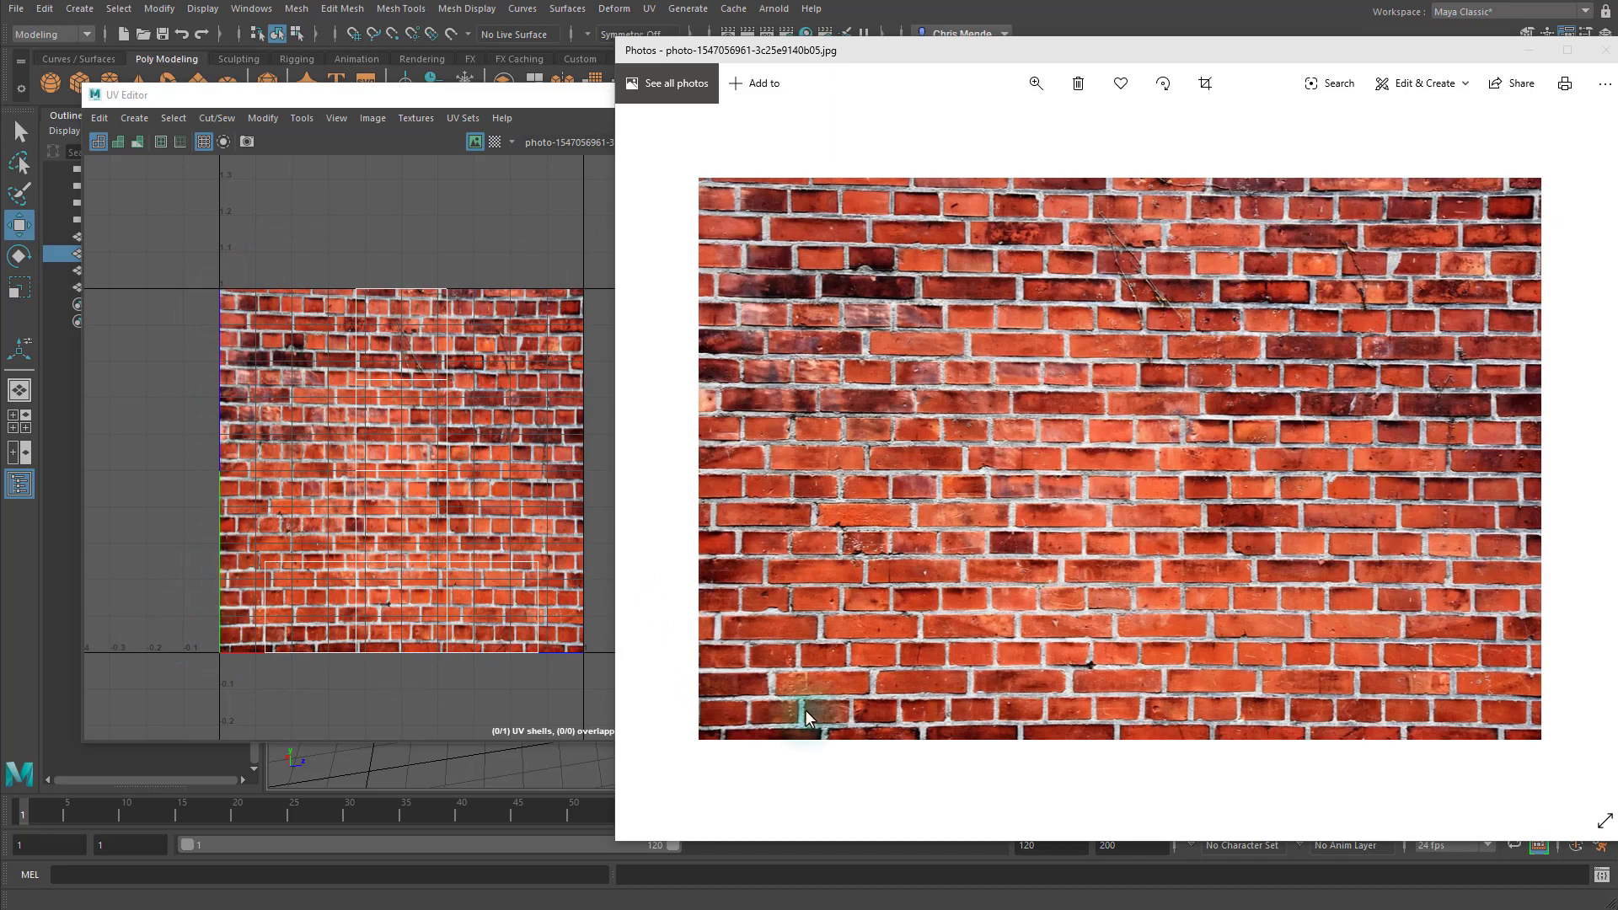
left_click_drag(805, 709, 577, 645)
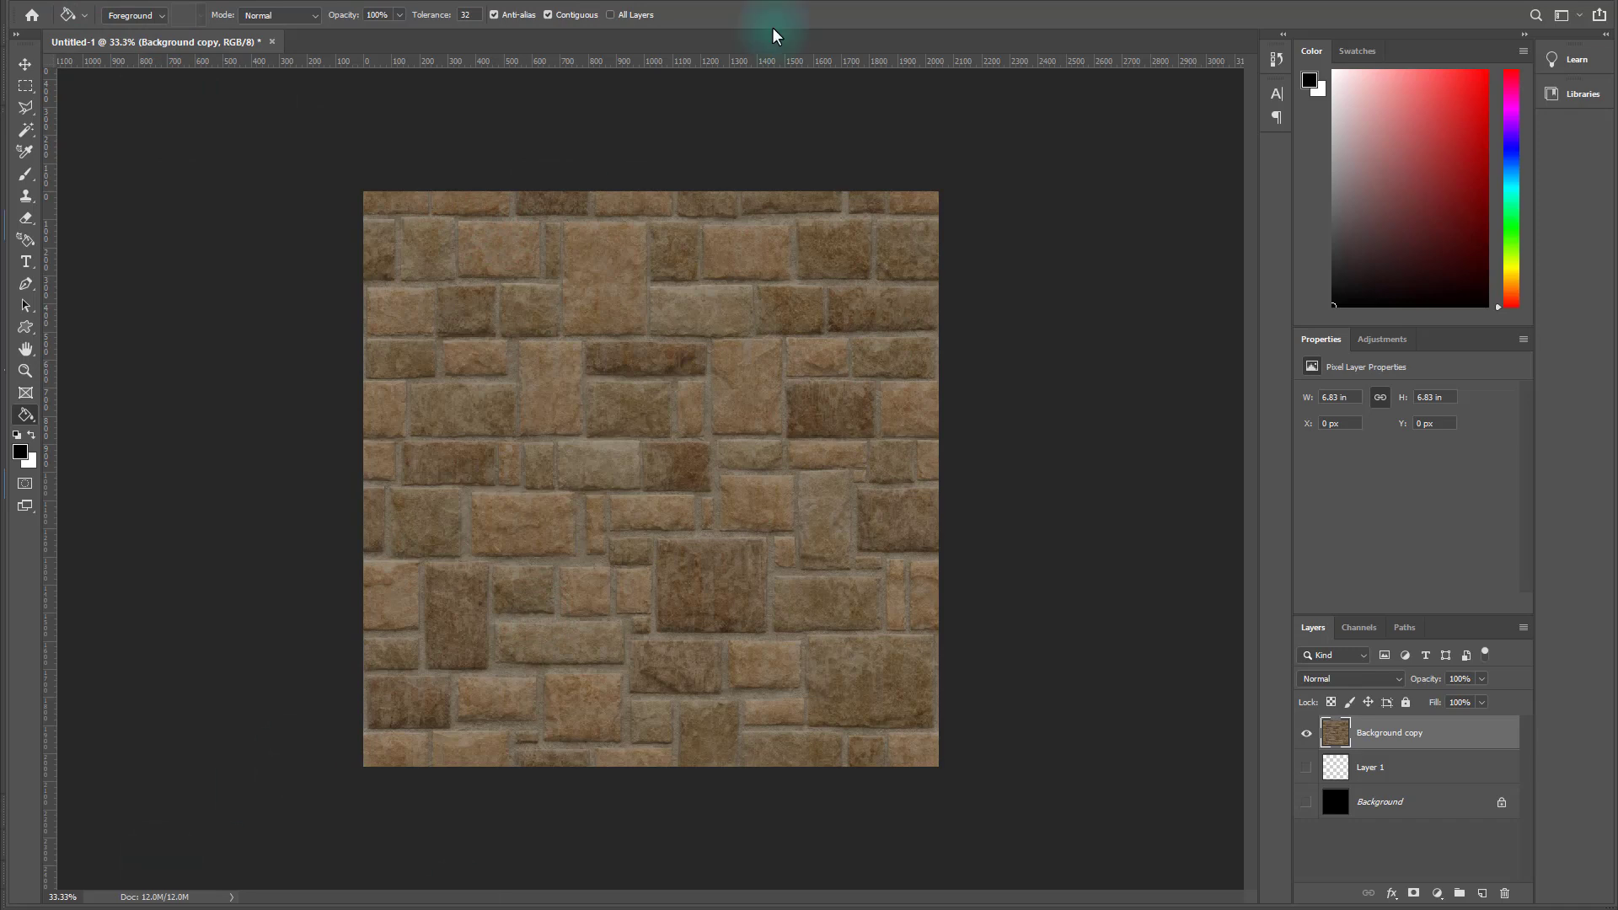
In Photoshop, show the black Background layer and hide the stone-textured Background copy layer, keeping the sourceimages folder window out of the way.
key("alt+Tab")
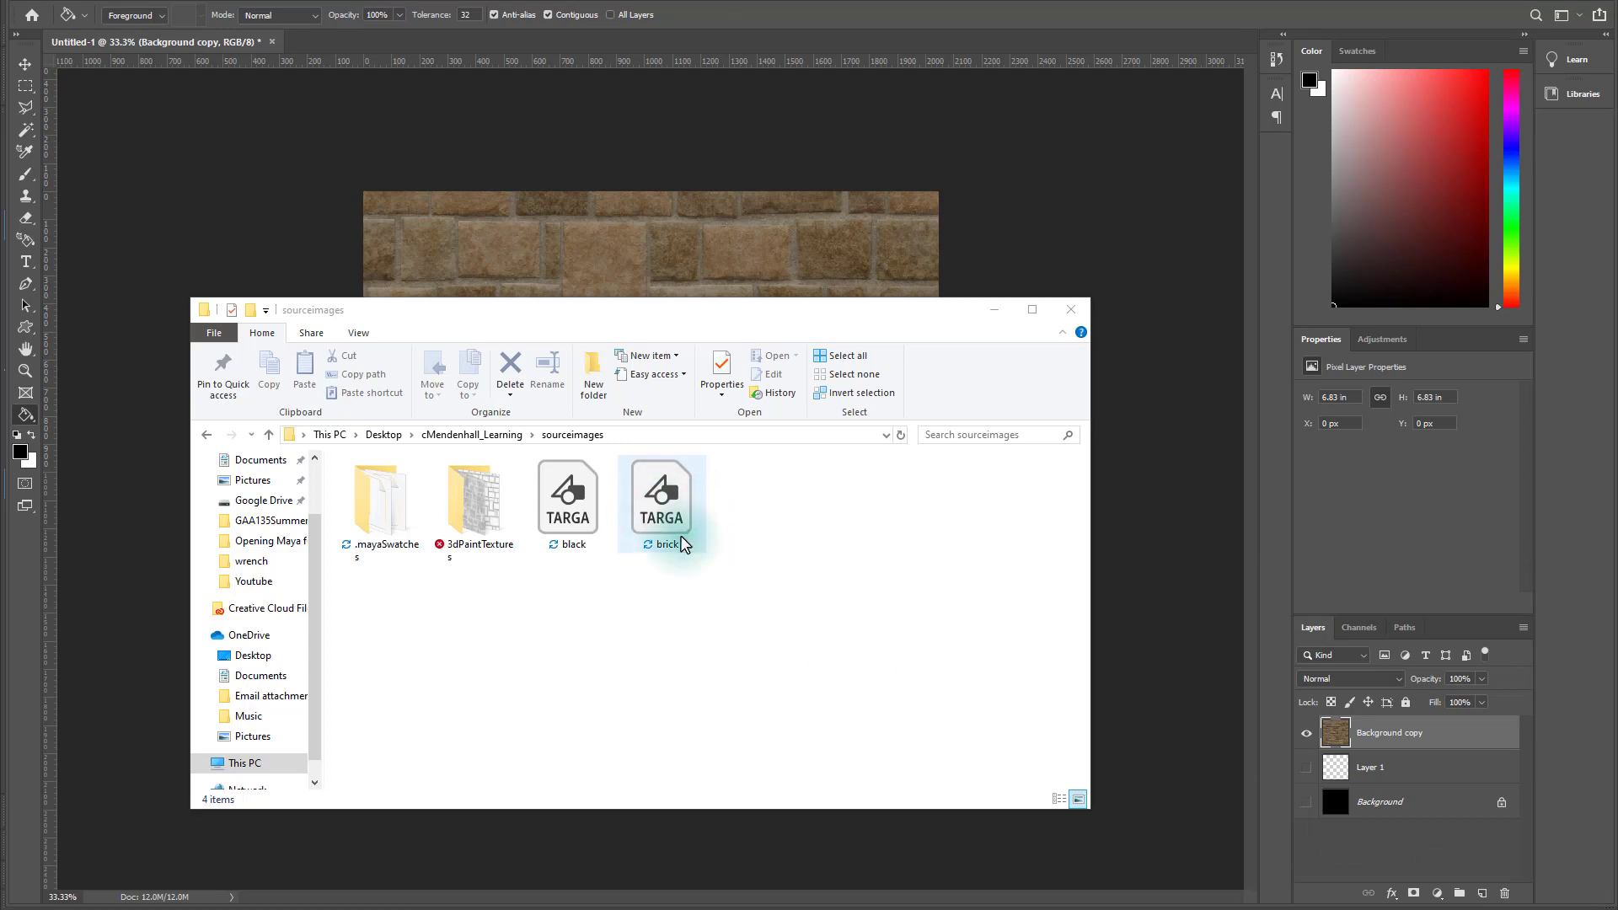
left_click_drag(791, 316, 767, 909)
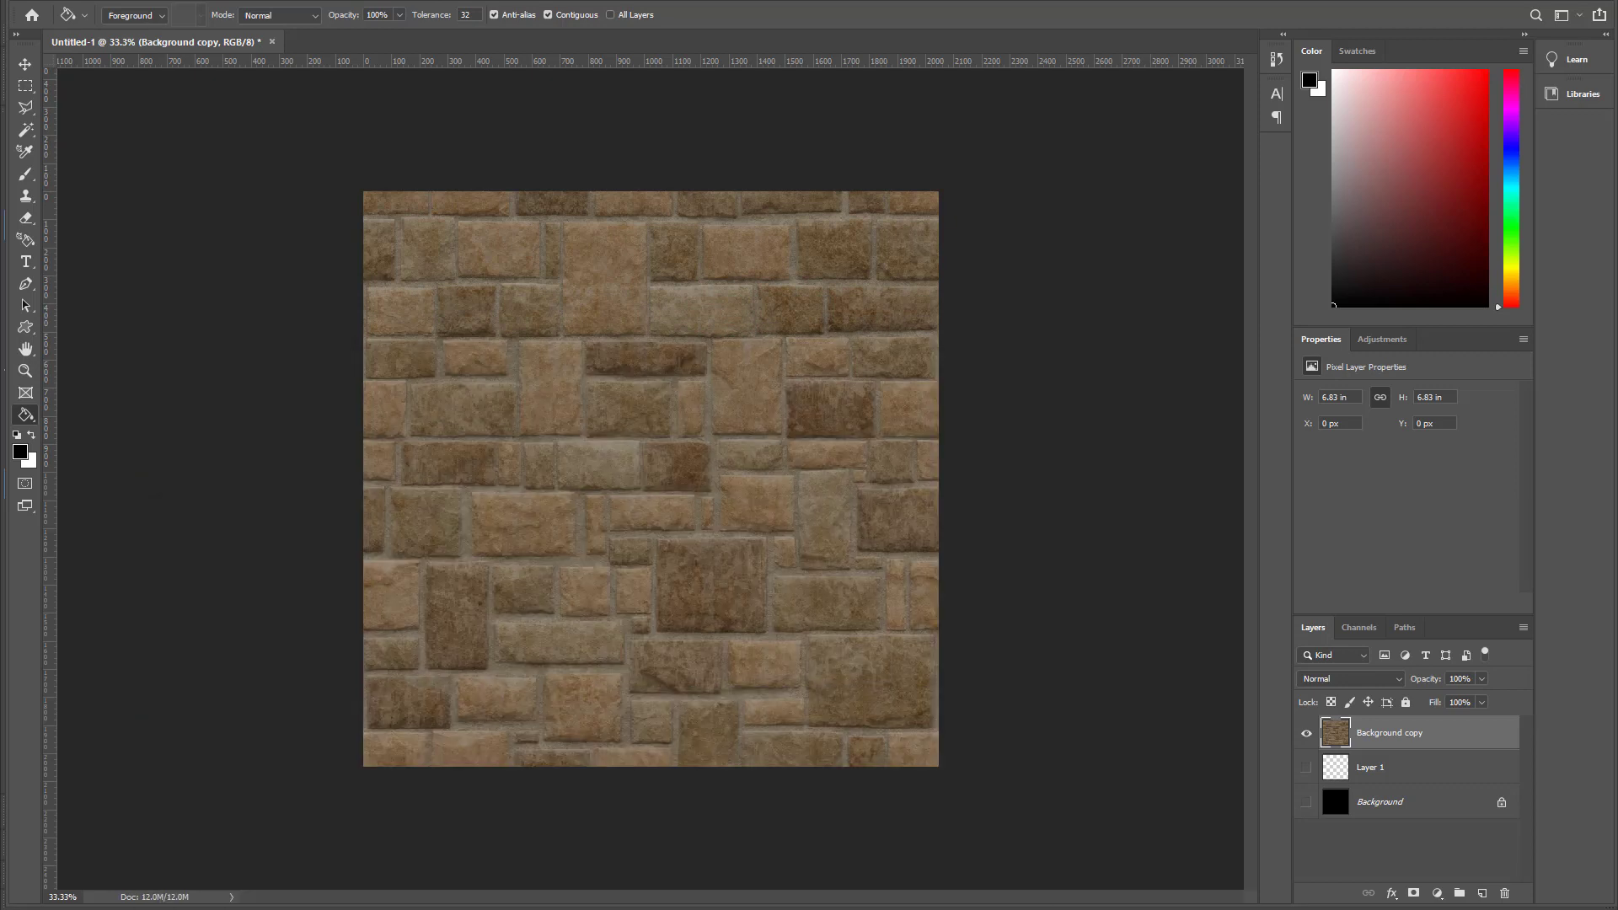
left_click(1306, 804)
left_click(1306, 733)
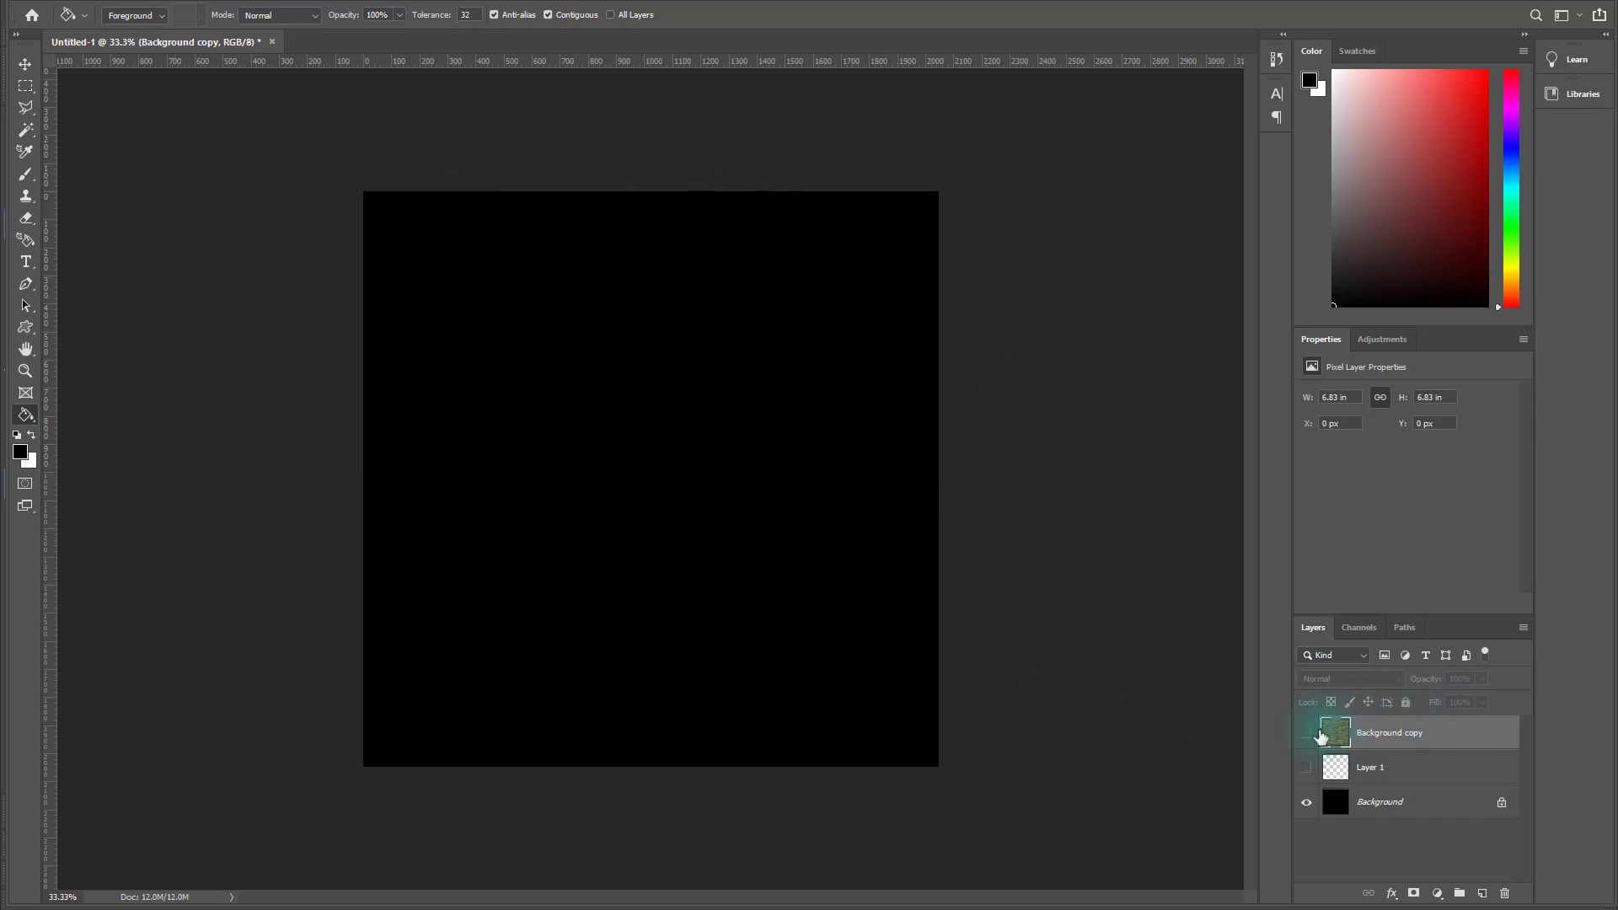
Compare the file properties of the brick and black TGA images in the sourceimages folder, closing both property windows when done.
left_click_drag(1015, 906, 905, 204)
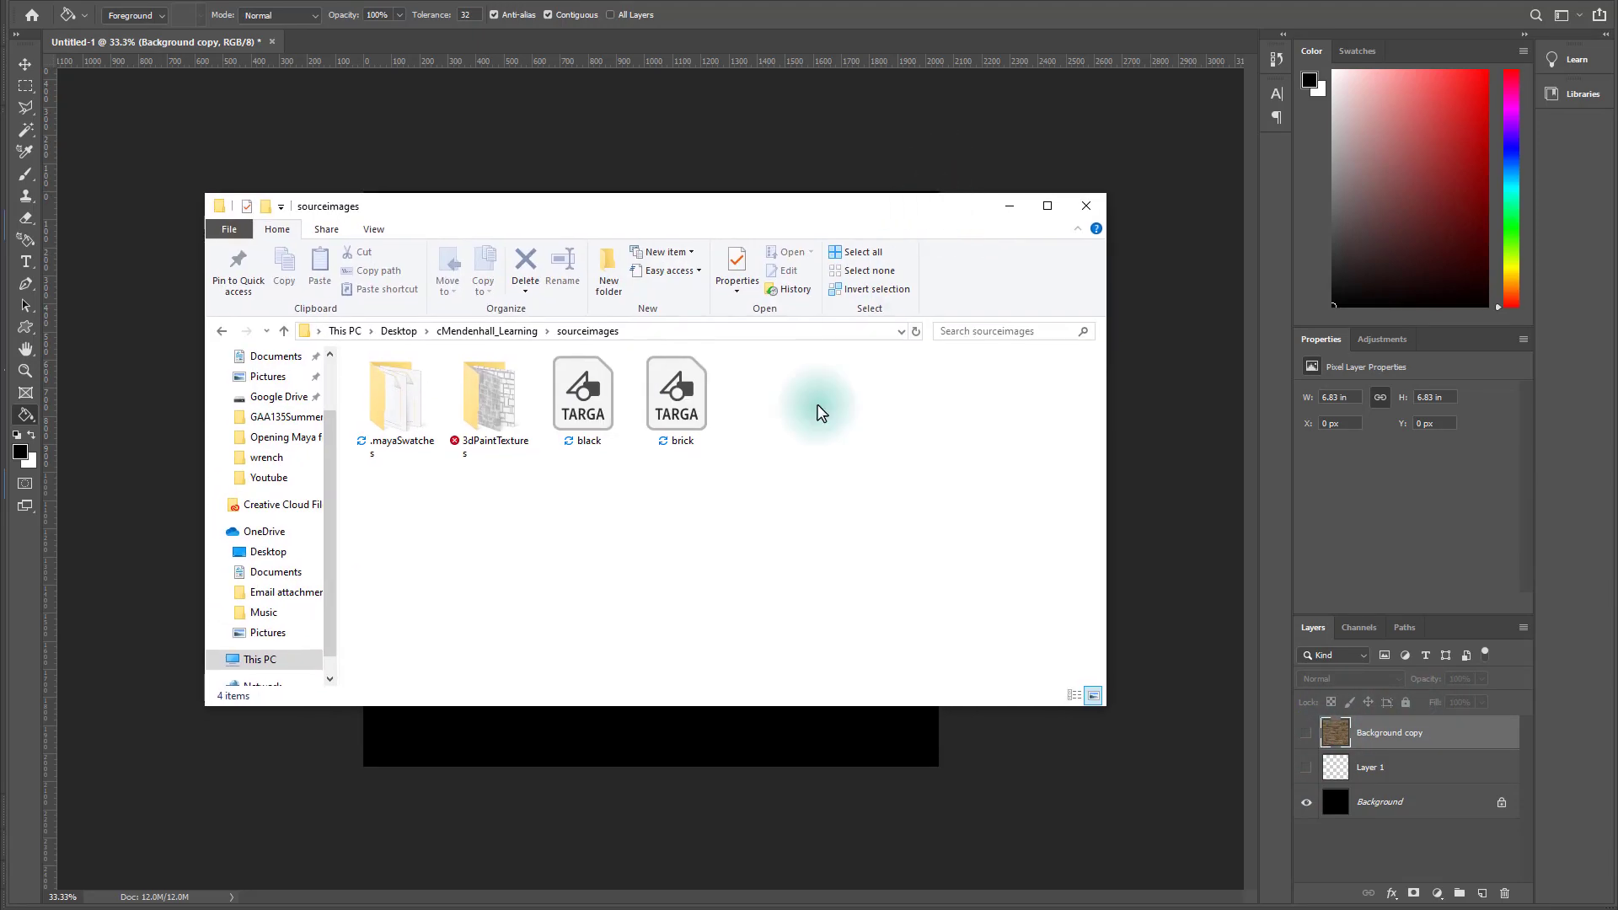
right_click(687, 390)
left_click(581, 754)
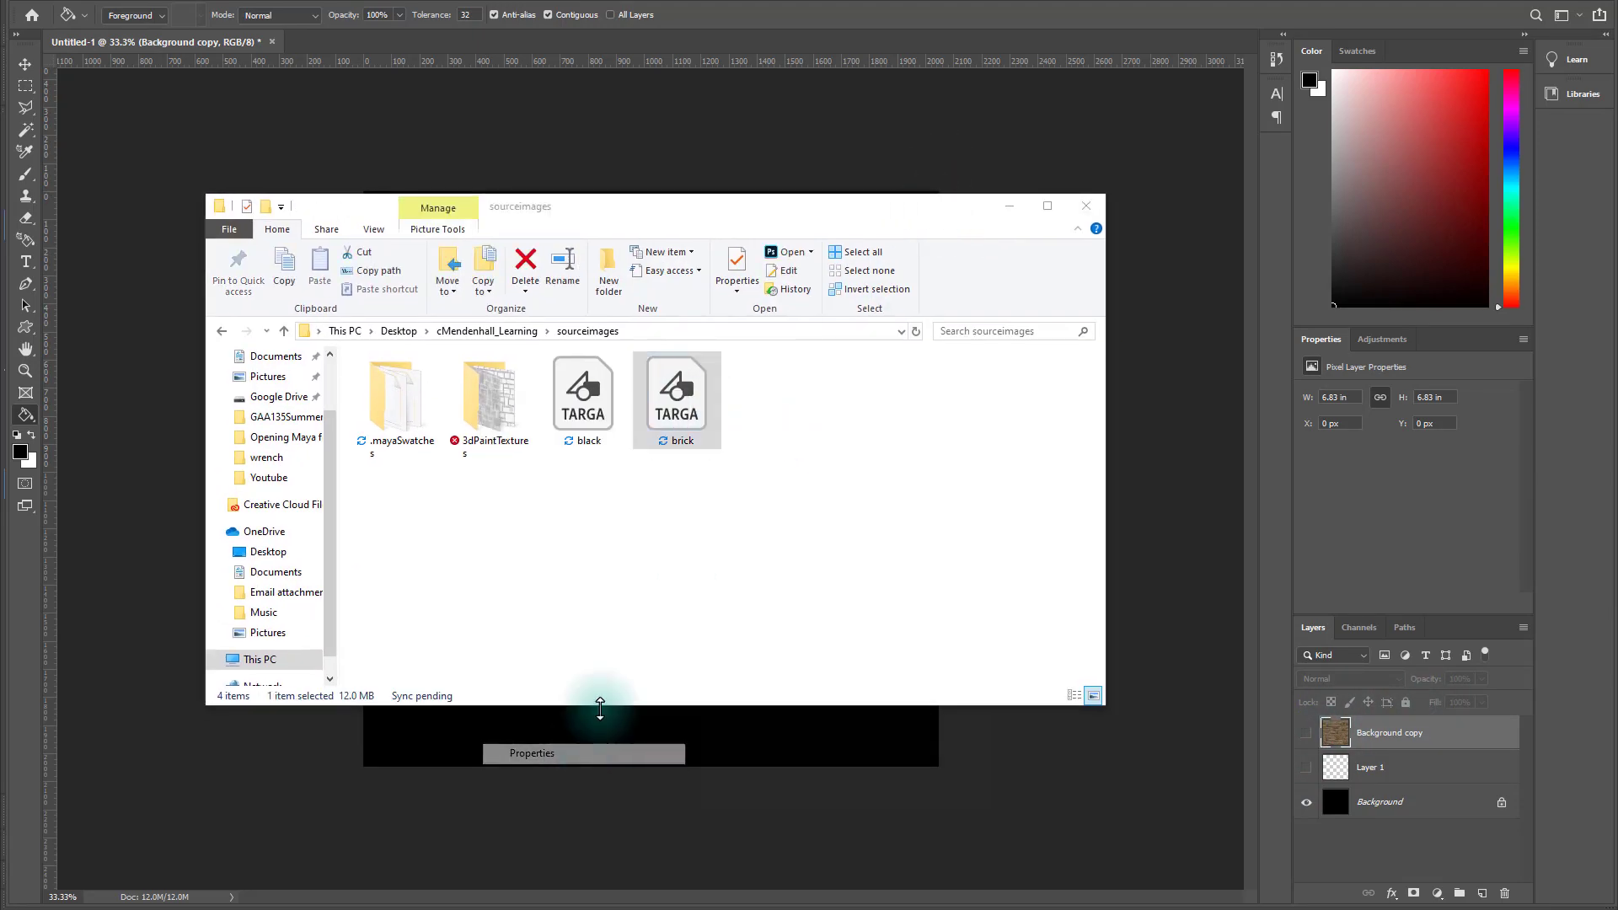
left_click(582, 406)
right_click(582, 407)
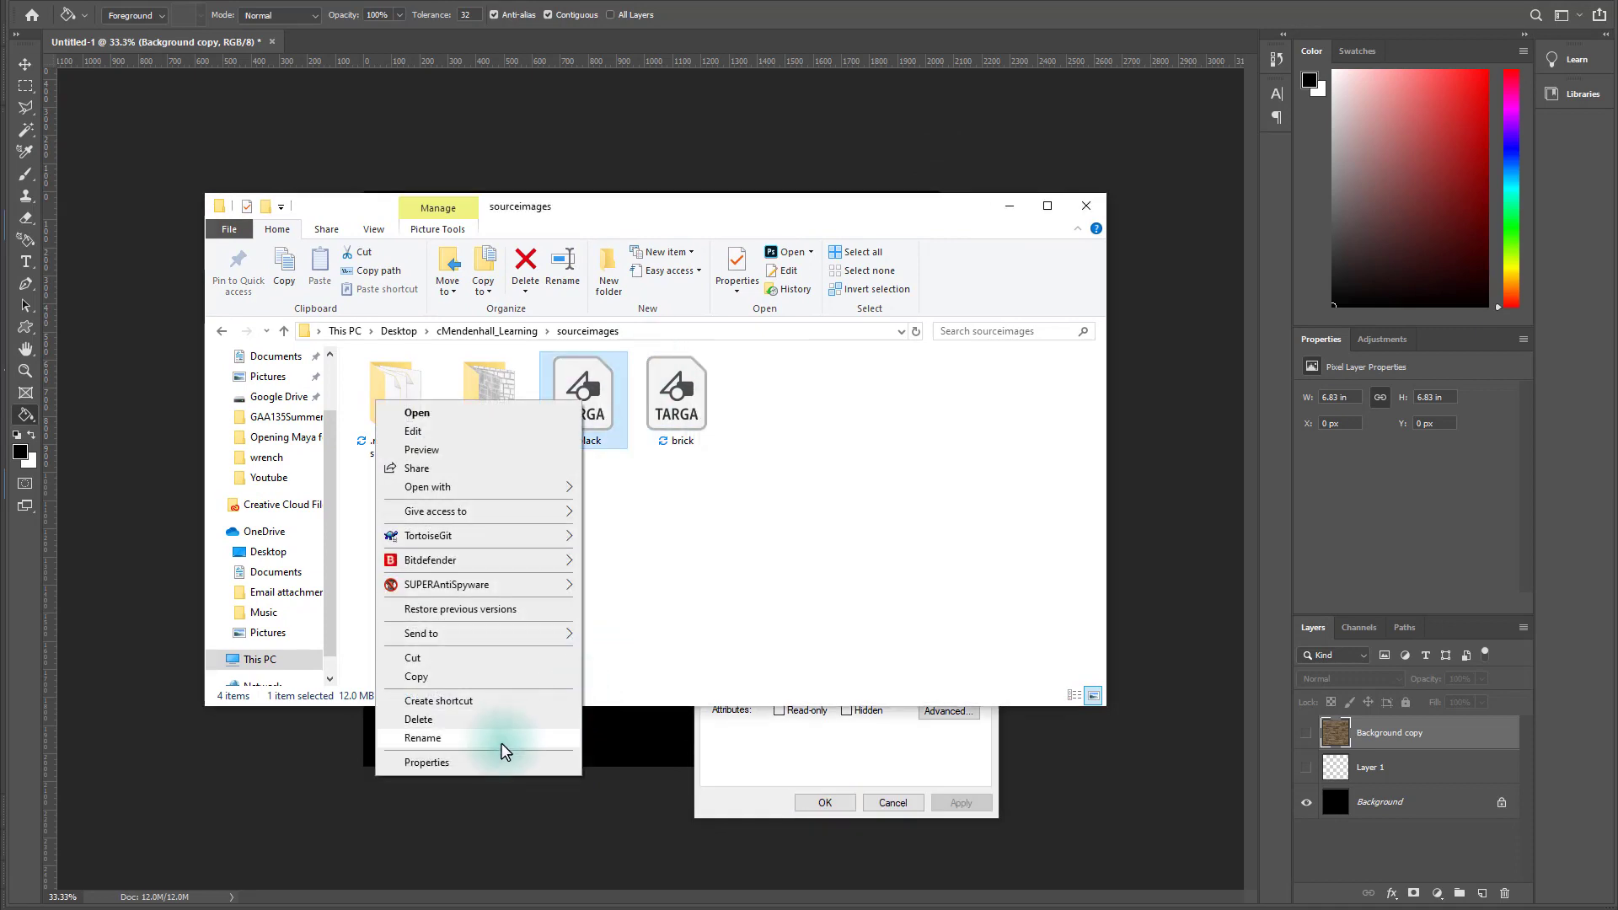
left_click(459, 763)
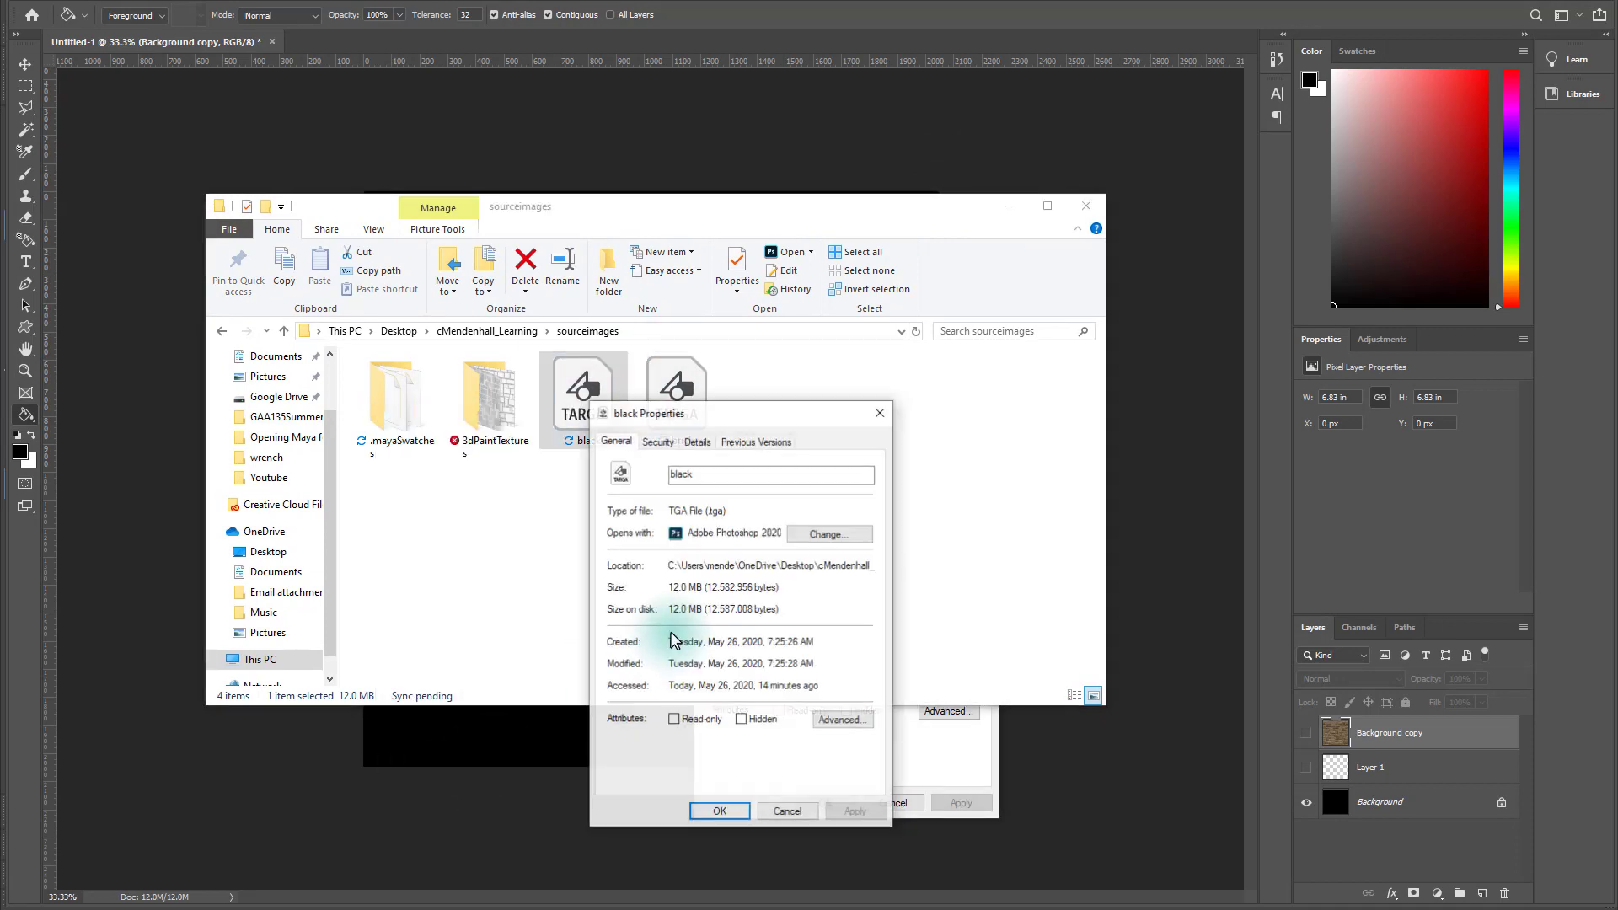
left_click_drag(691, 416, 486, 407)
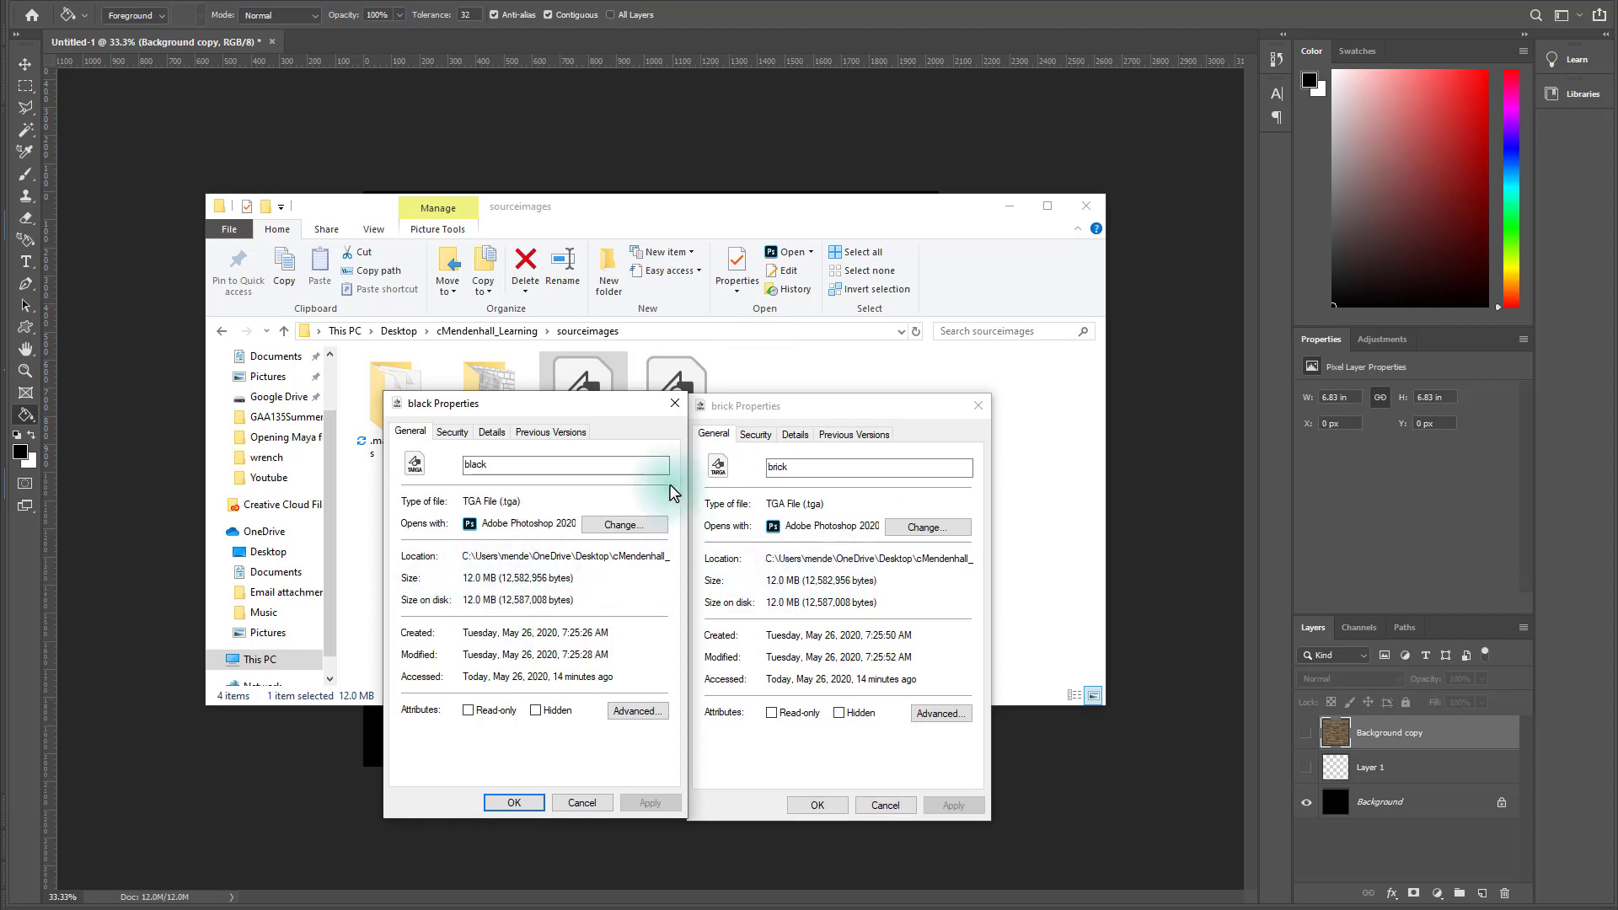
left_click_drag(625, 415, 622, 419)
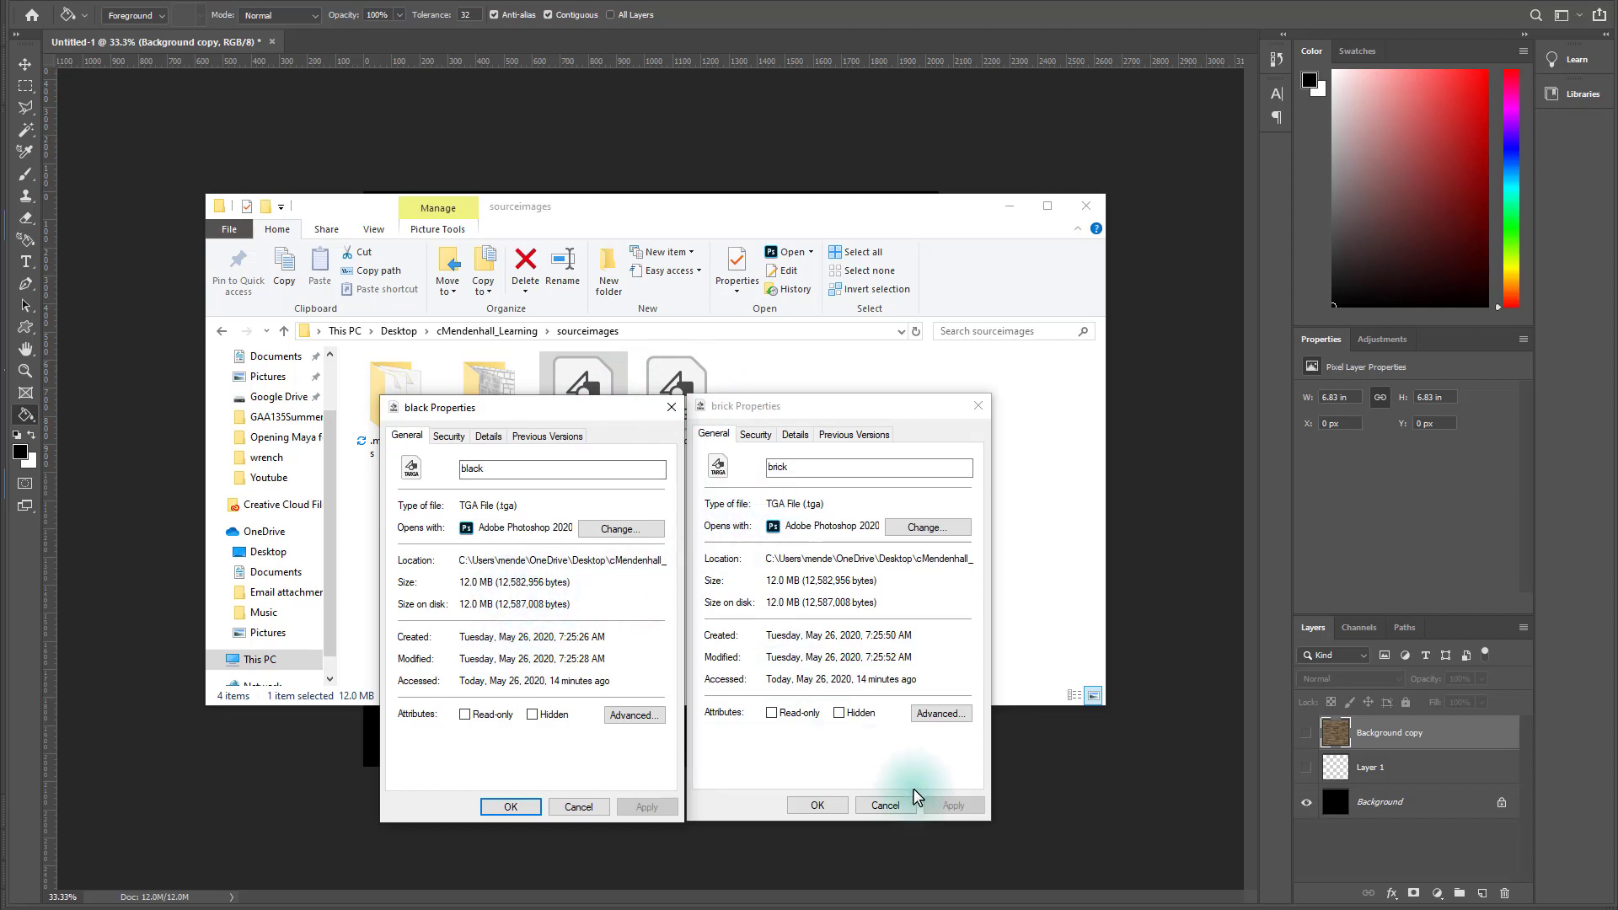
left_click(583, 806)
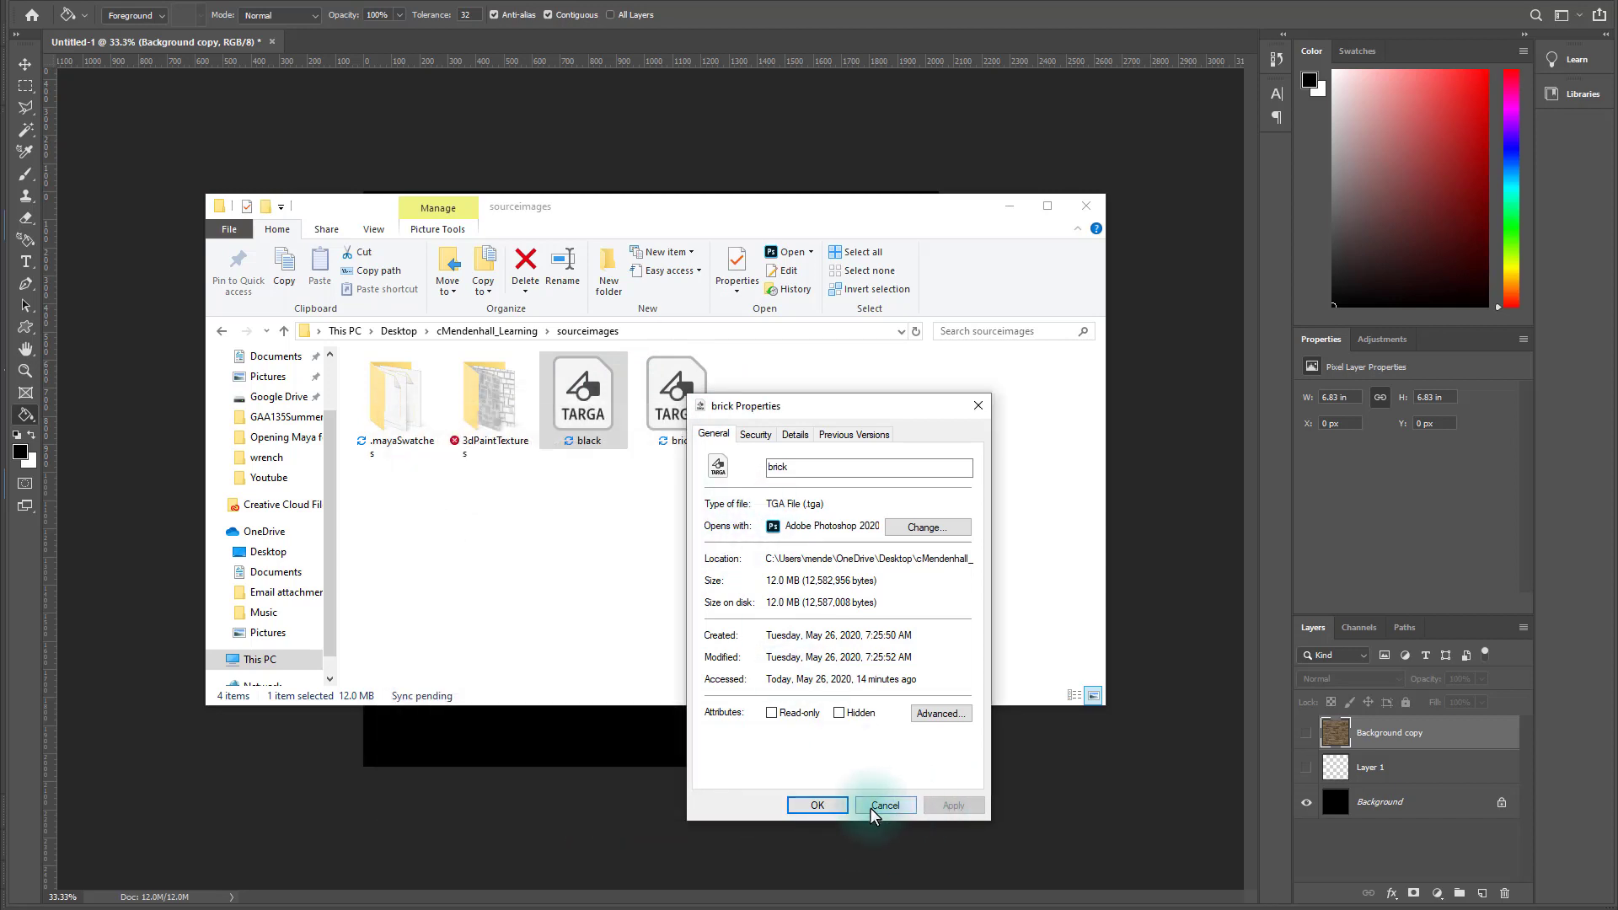
left_click(872, 807)
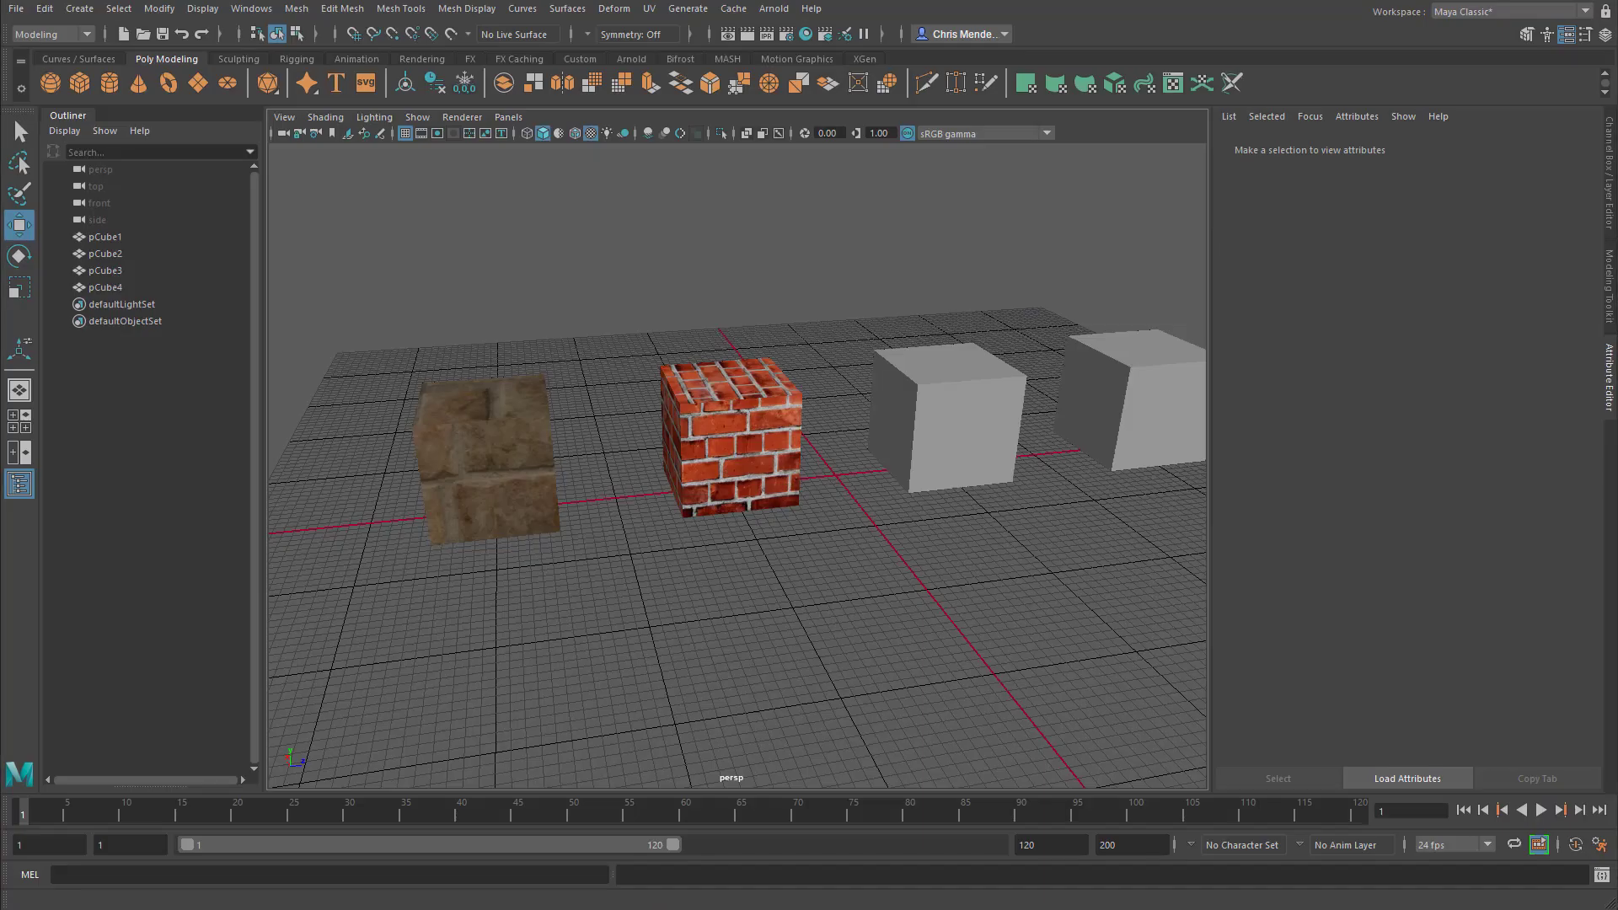
Show the red brick cube's UV layout in the UV Editor with the texture image display turned off.
left_click(424, 440)
left_click(678, 417)
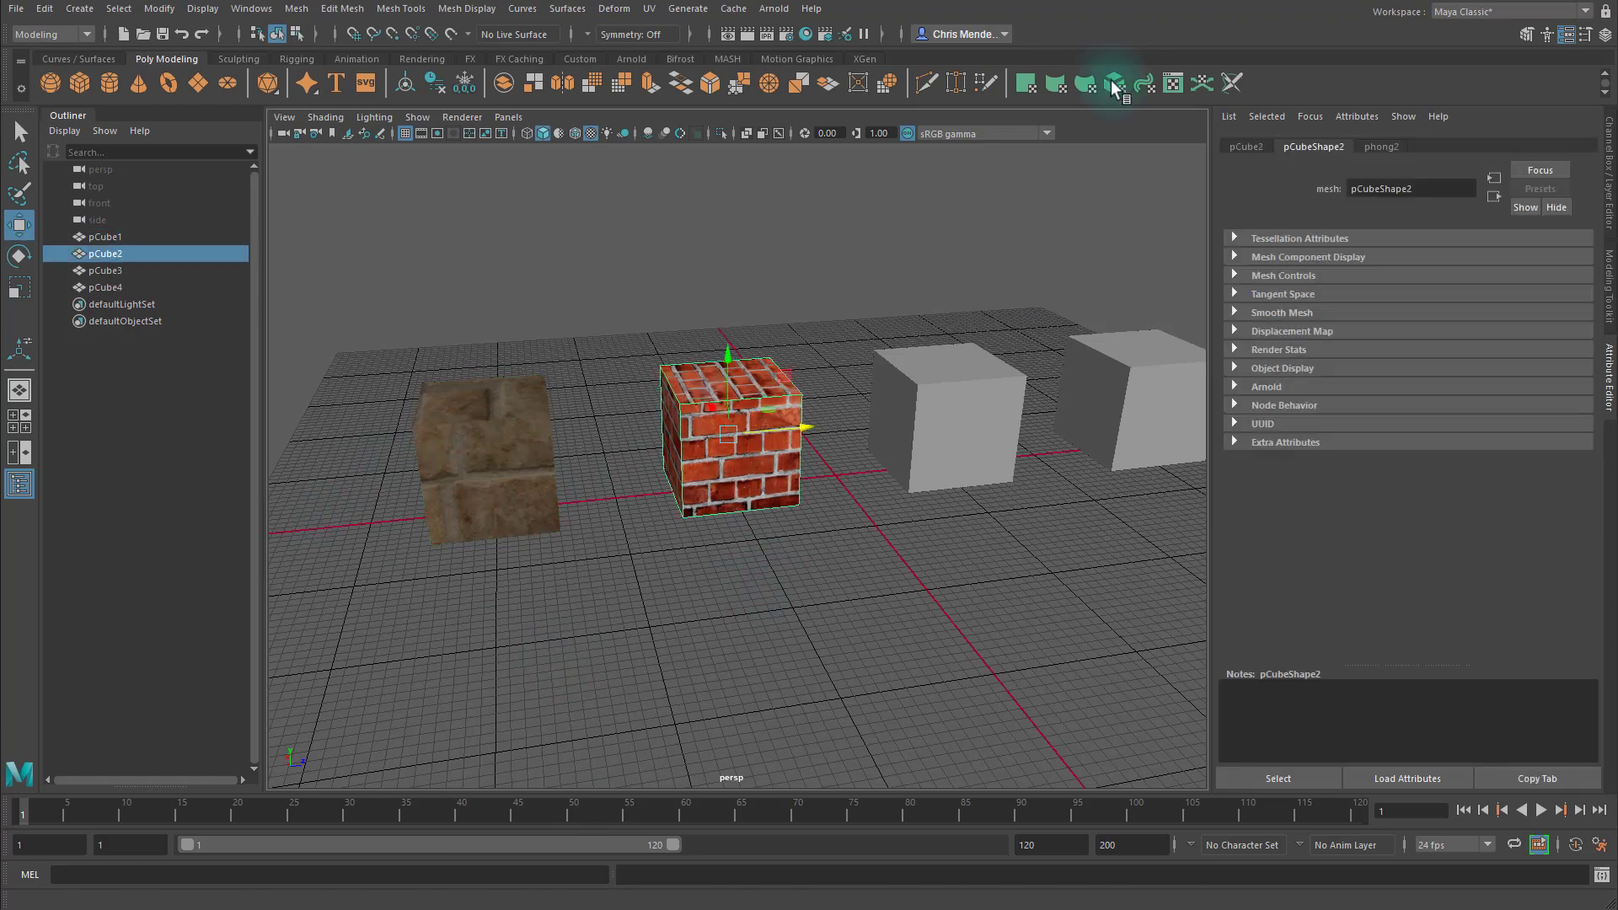
left_click(1172, 82)
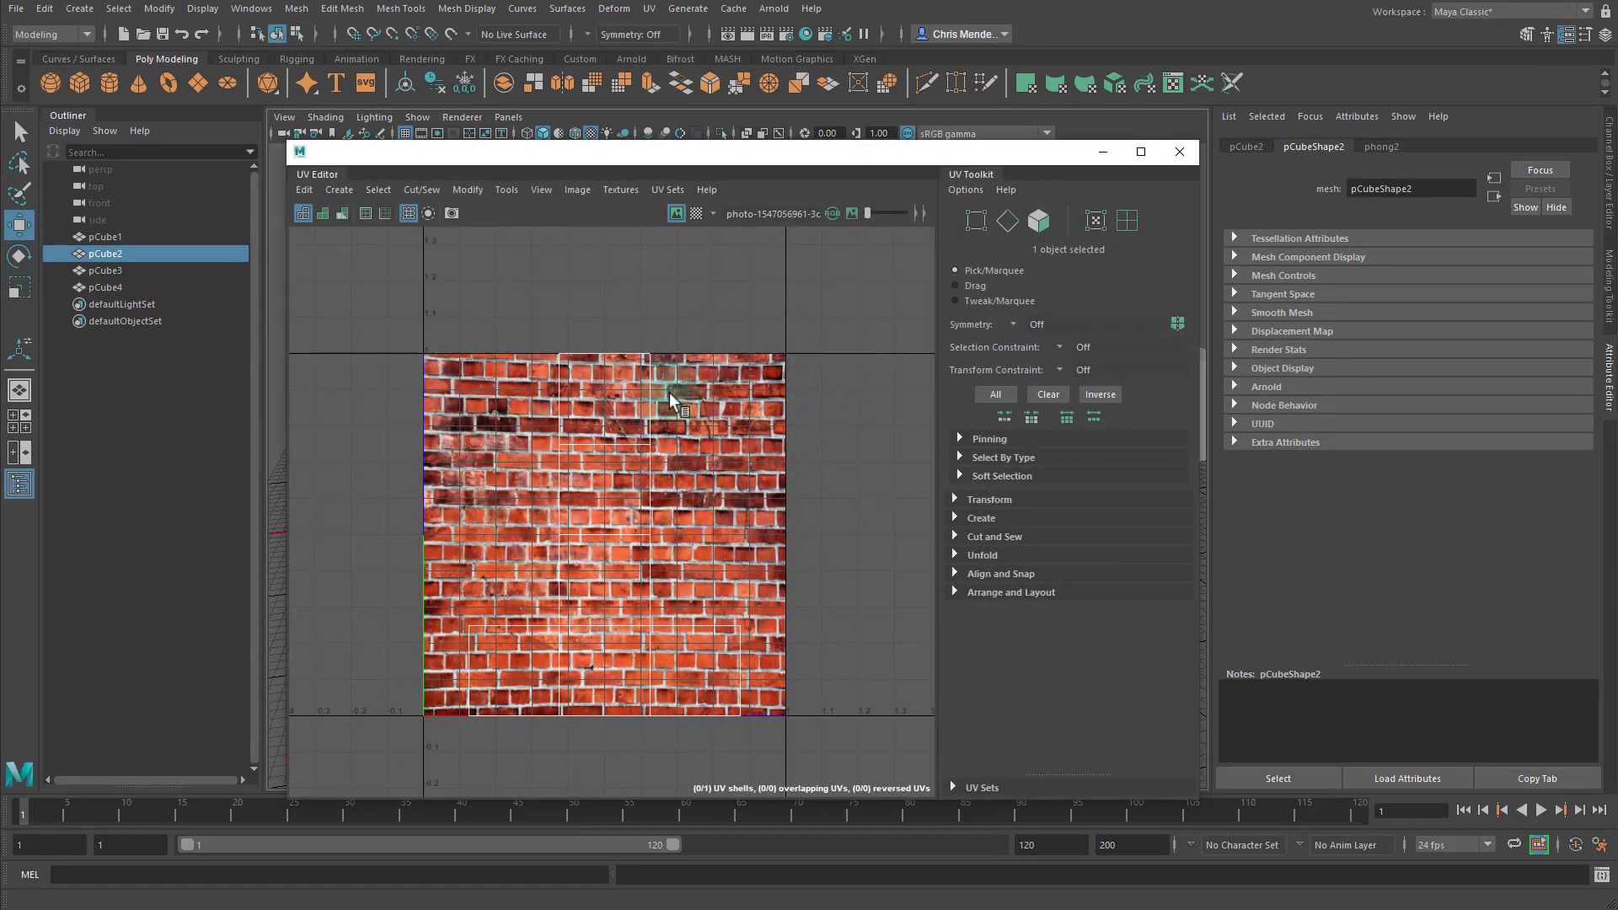
left_click(675, 213)
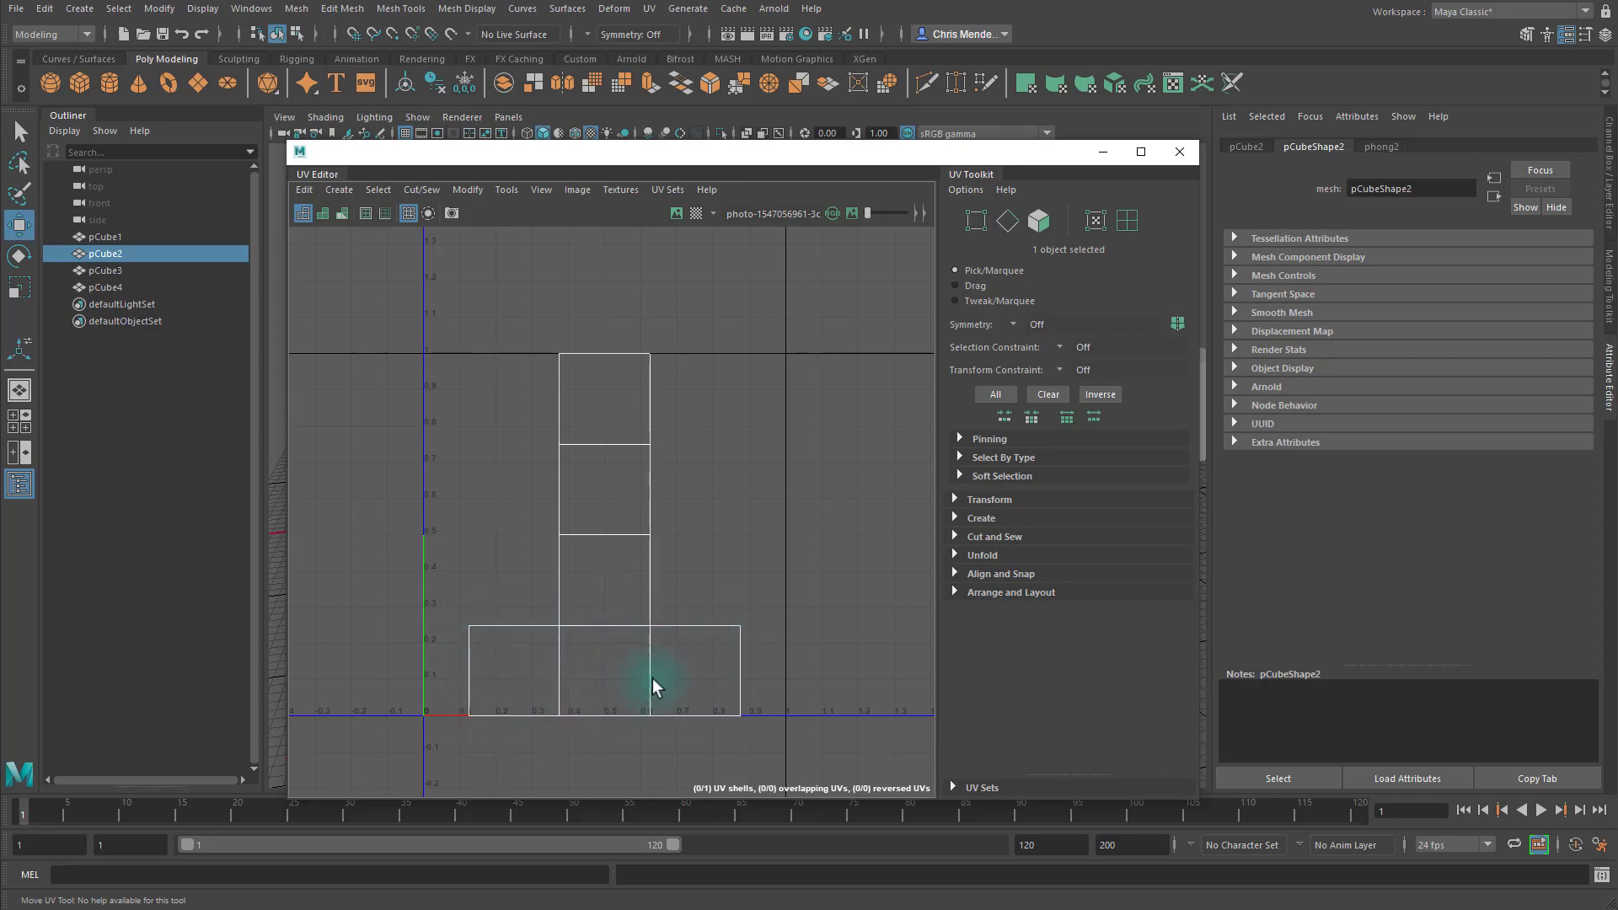
Cut the UV edge that joins the uppermost square to the rest of the brick cube's UV layout.
right_click(600, 445)
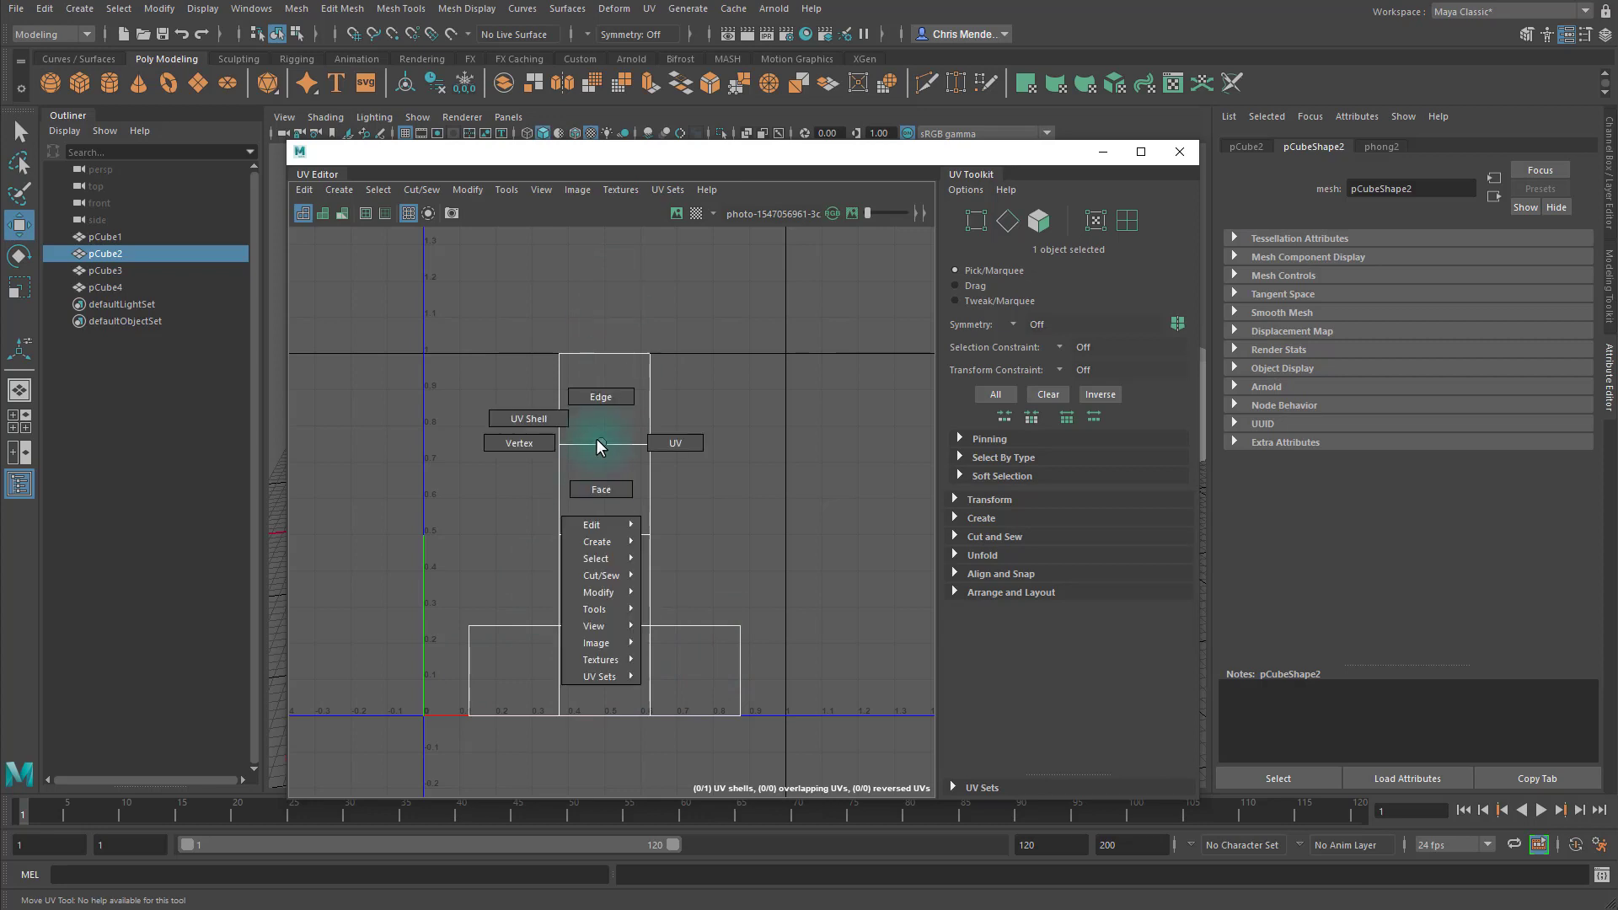
left_click(603, 446)
right_click_drag(608, 448, 548, 381, "shift")
Move the separated single-square UV shell to the right of the column and deselect it.
left_click(617, 412)
left_click_drag(622, 422, 724, 441)
left_click(738, 516)
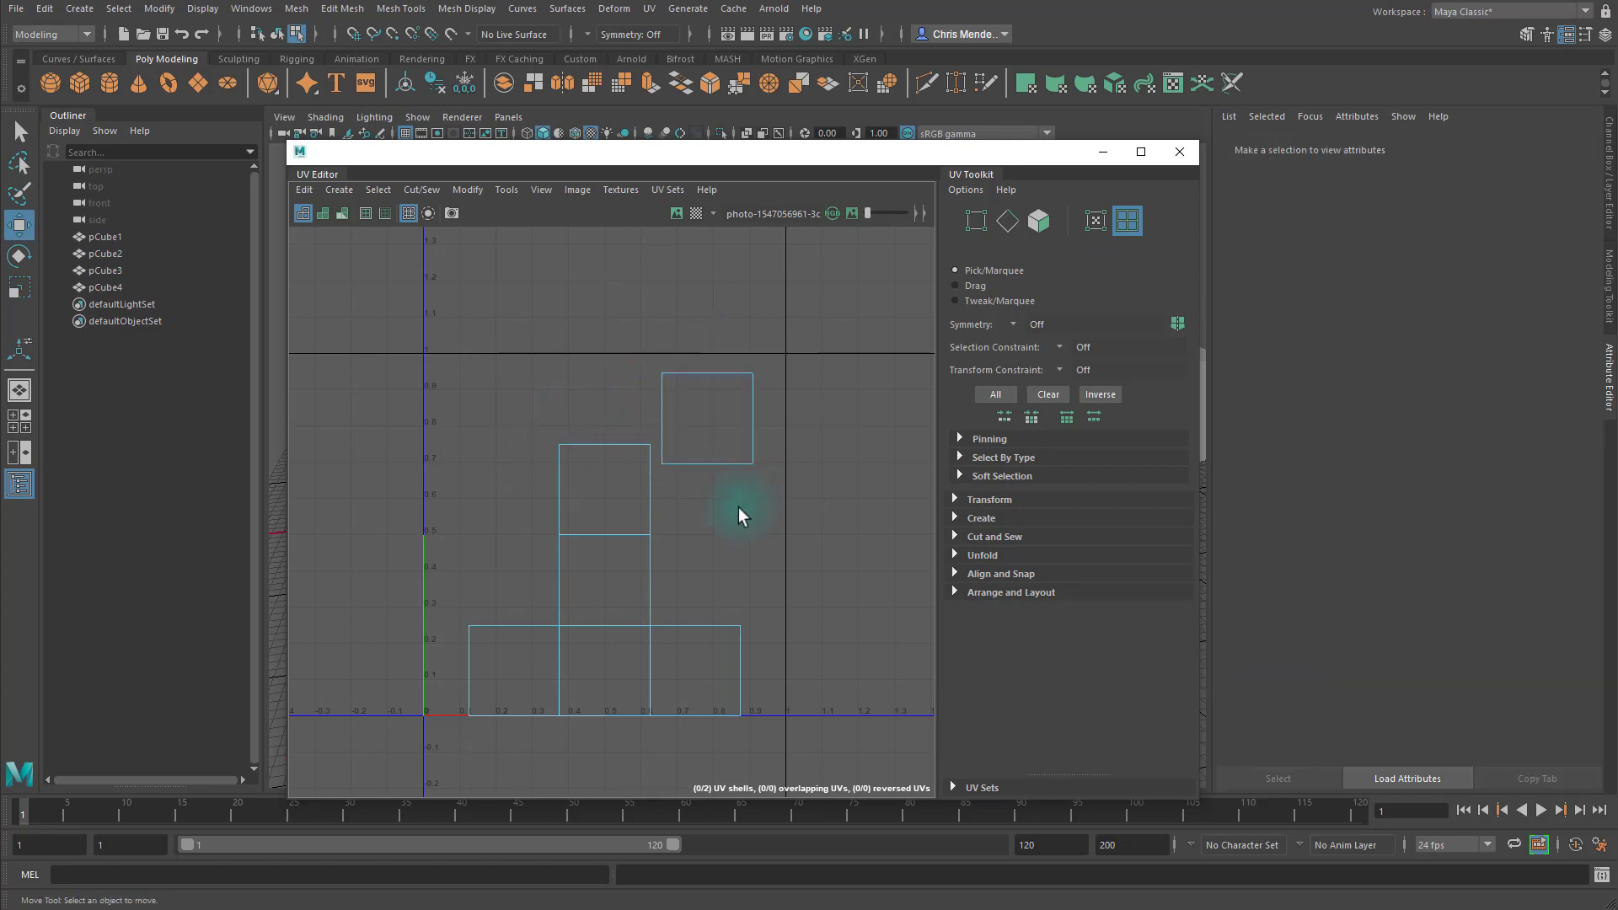
Move the single-square UV shell to the left side of the grid and the larger shell up and to the right.
left_click(590, 507)
left_click(692, 447)
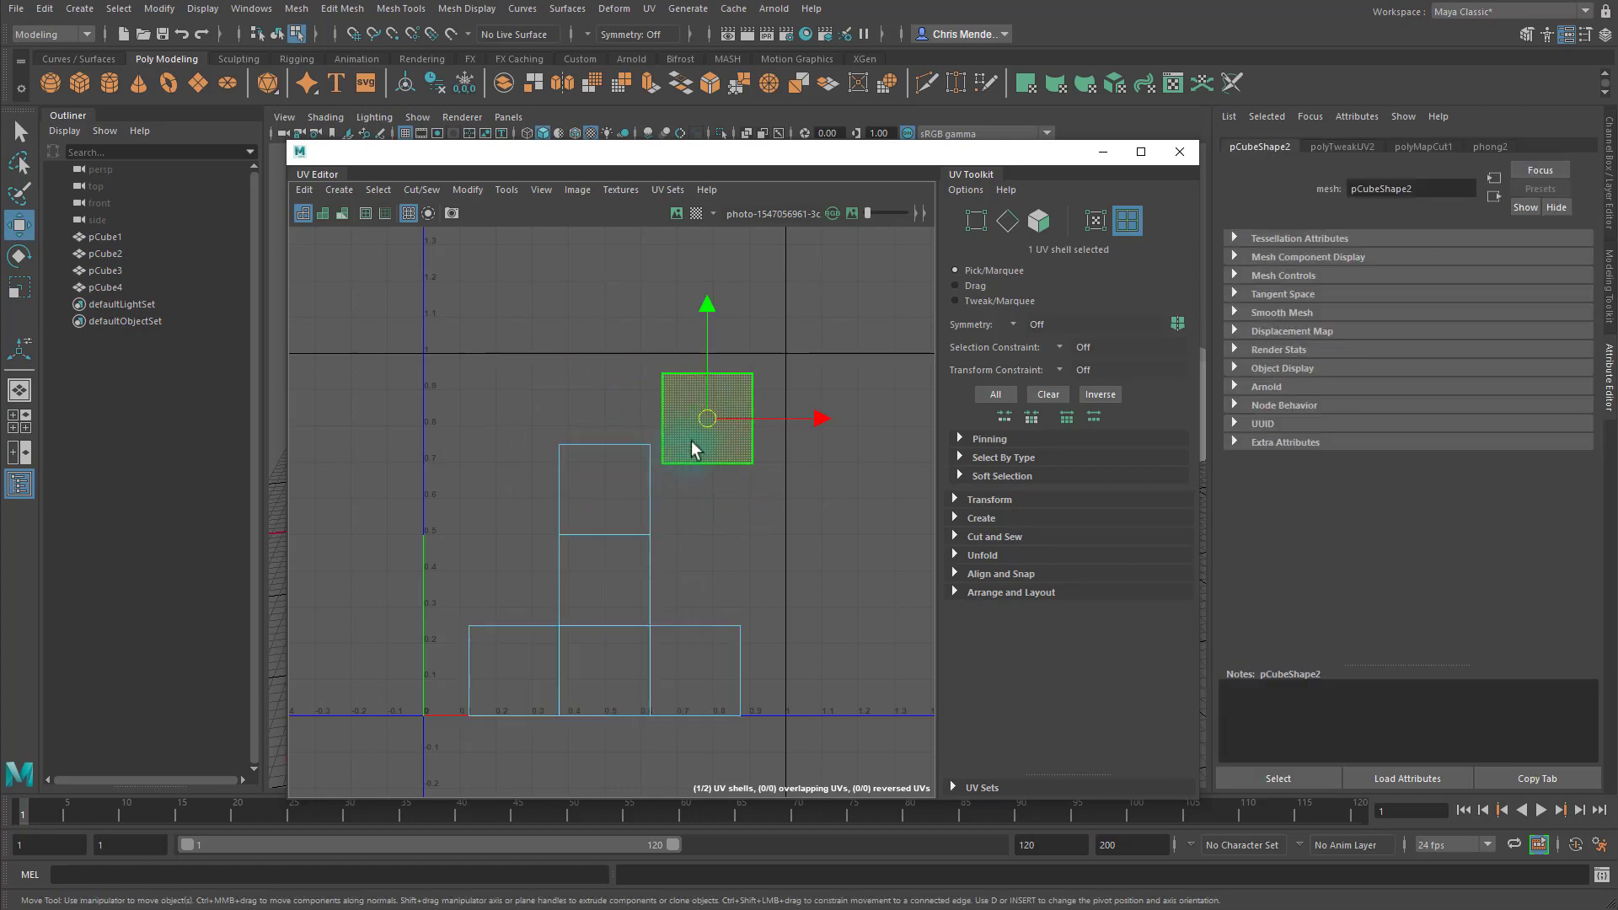
left_click_drag(700, 415, 470, 416)
left_click(645, 487)
left_click_drag(611, 583, 665, 546)
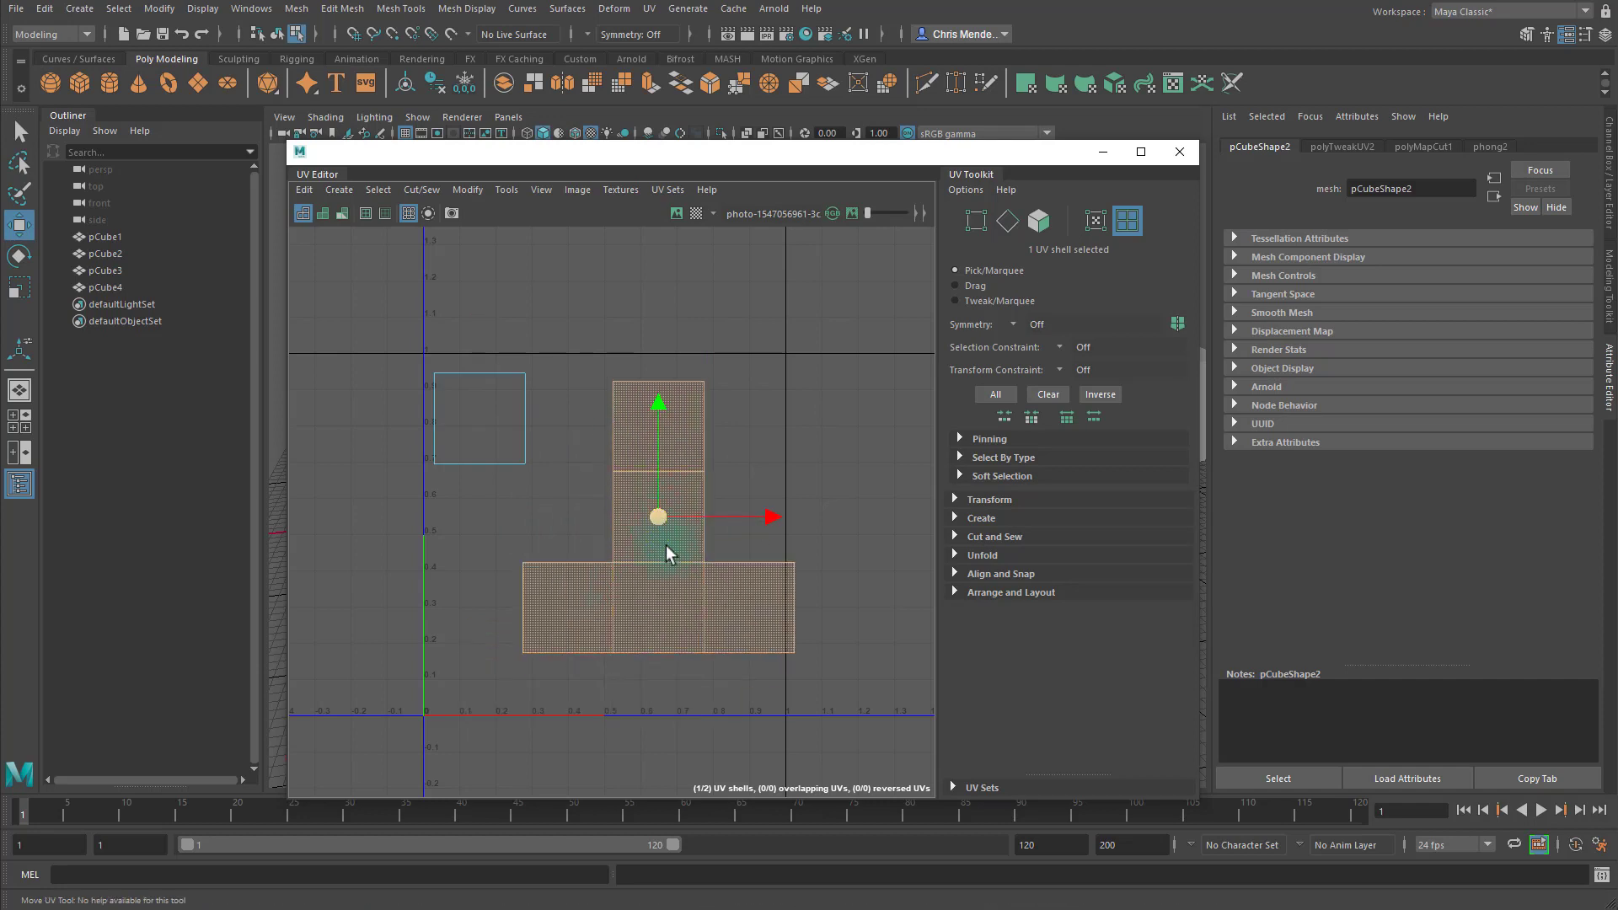
Undo the moves of both UV shells.
key("ctrl+z")
key("ctrl+z")
key("ctrl+z")
key("ctrl+z")
key("ctrl+z")
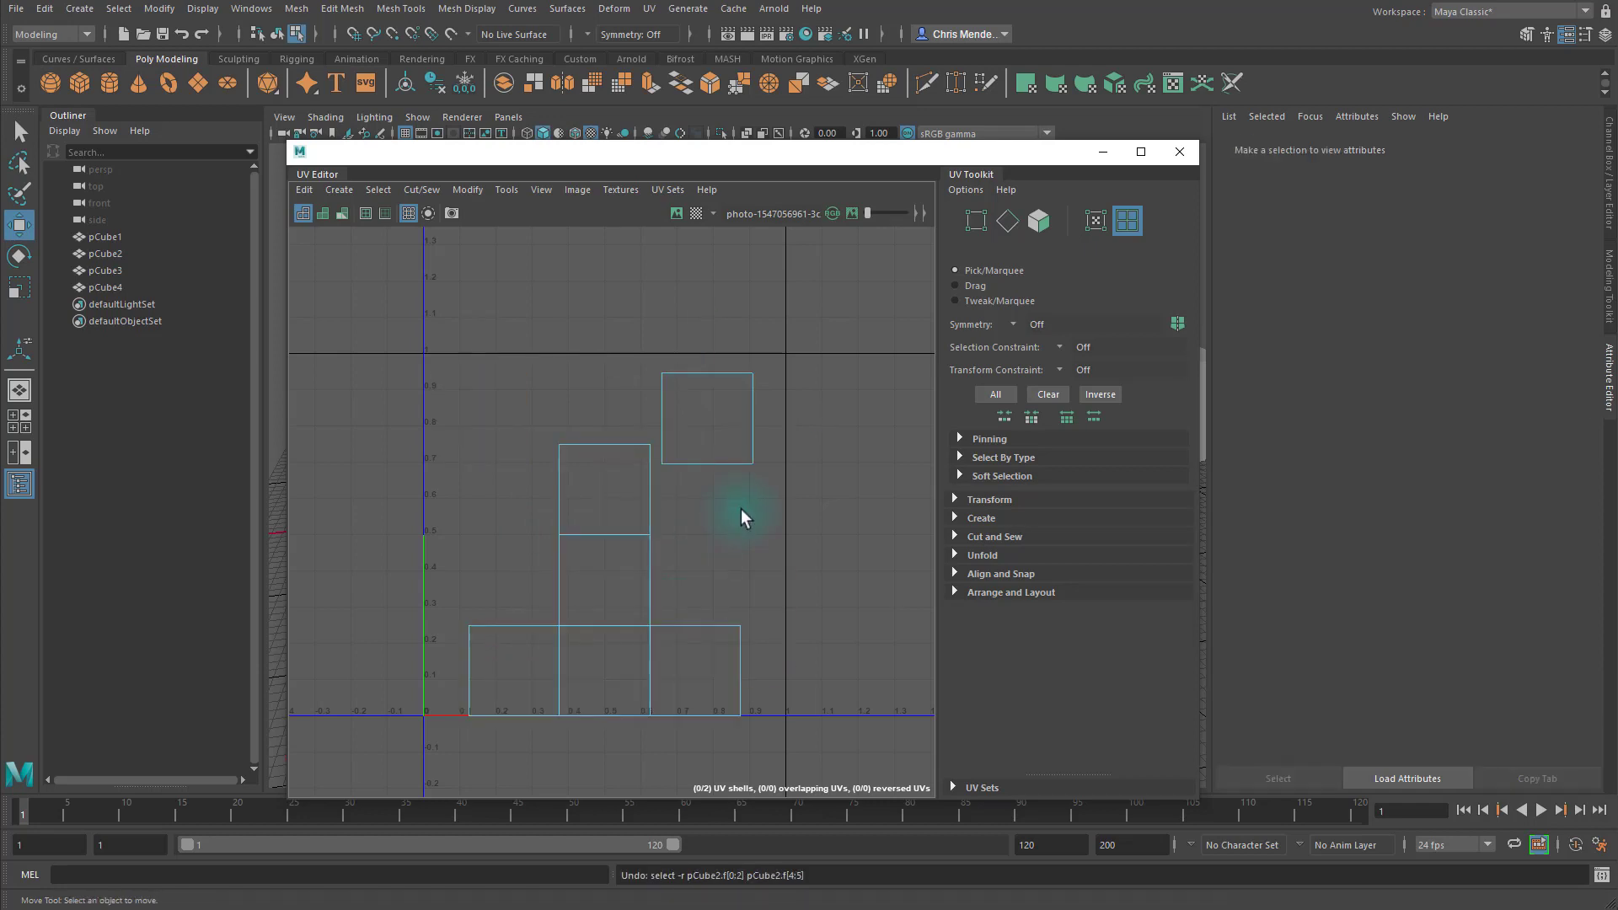
key("ctrl+z")
key("ctrl+z")
key("ctrl+z")
key("ctrl+z")
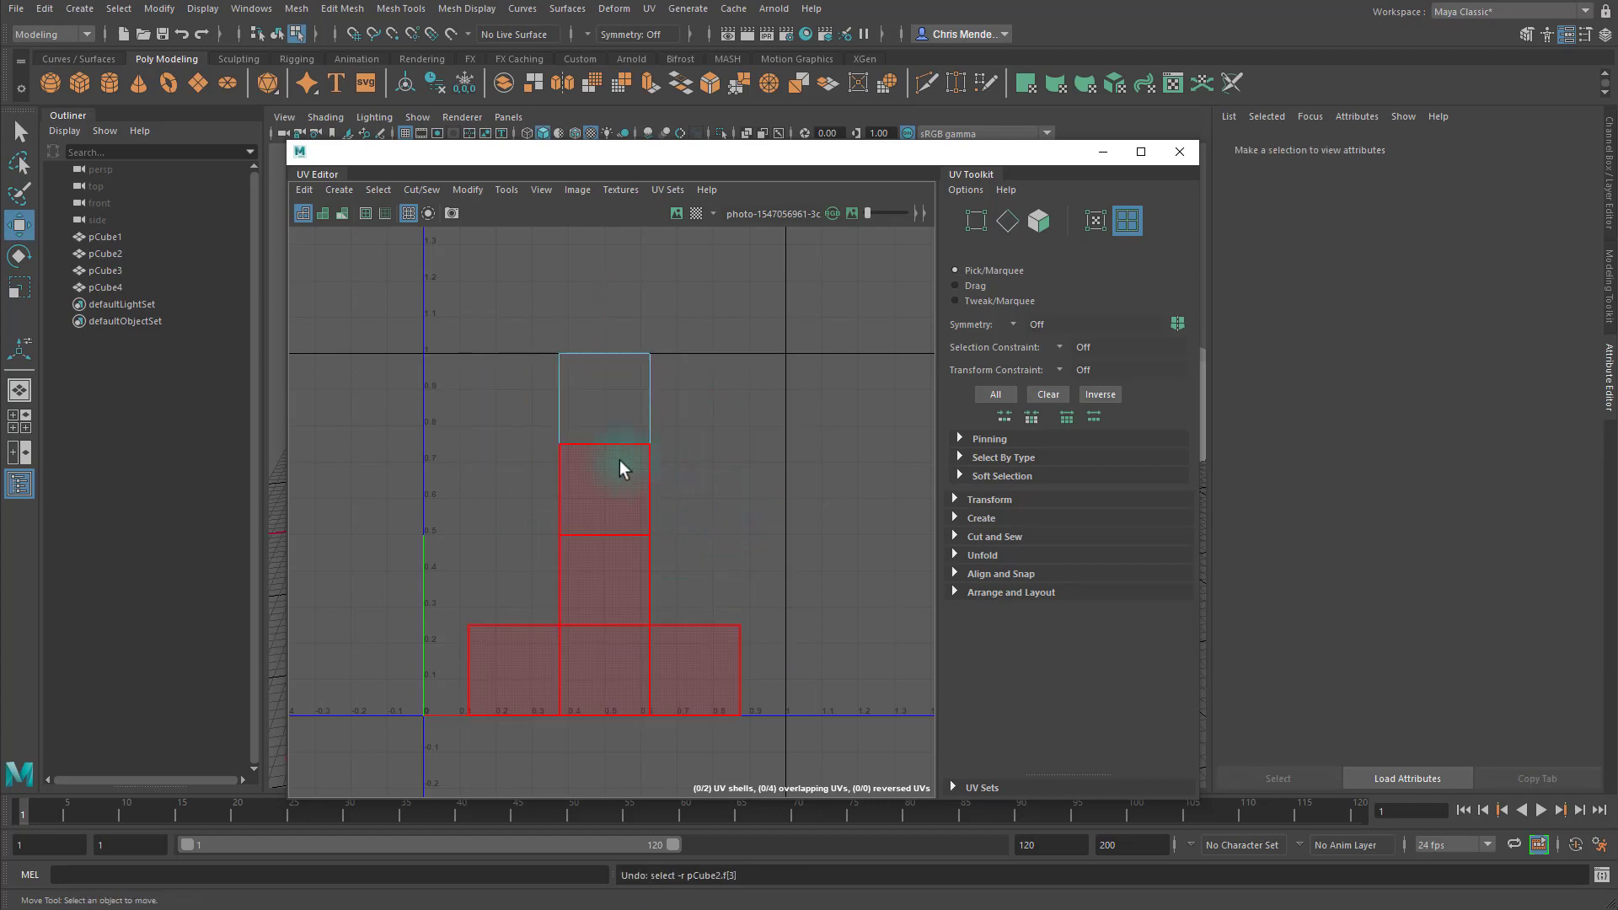
Undo the UV edge cut so the brick cube's layout is one shell again, and close the UV Editor.
key("ctrl+z")
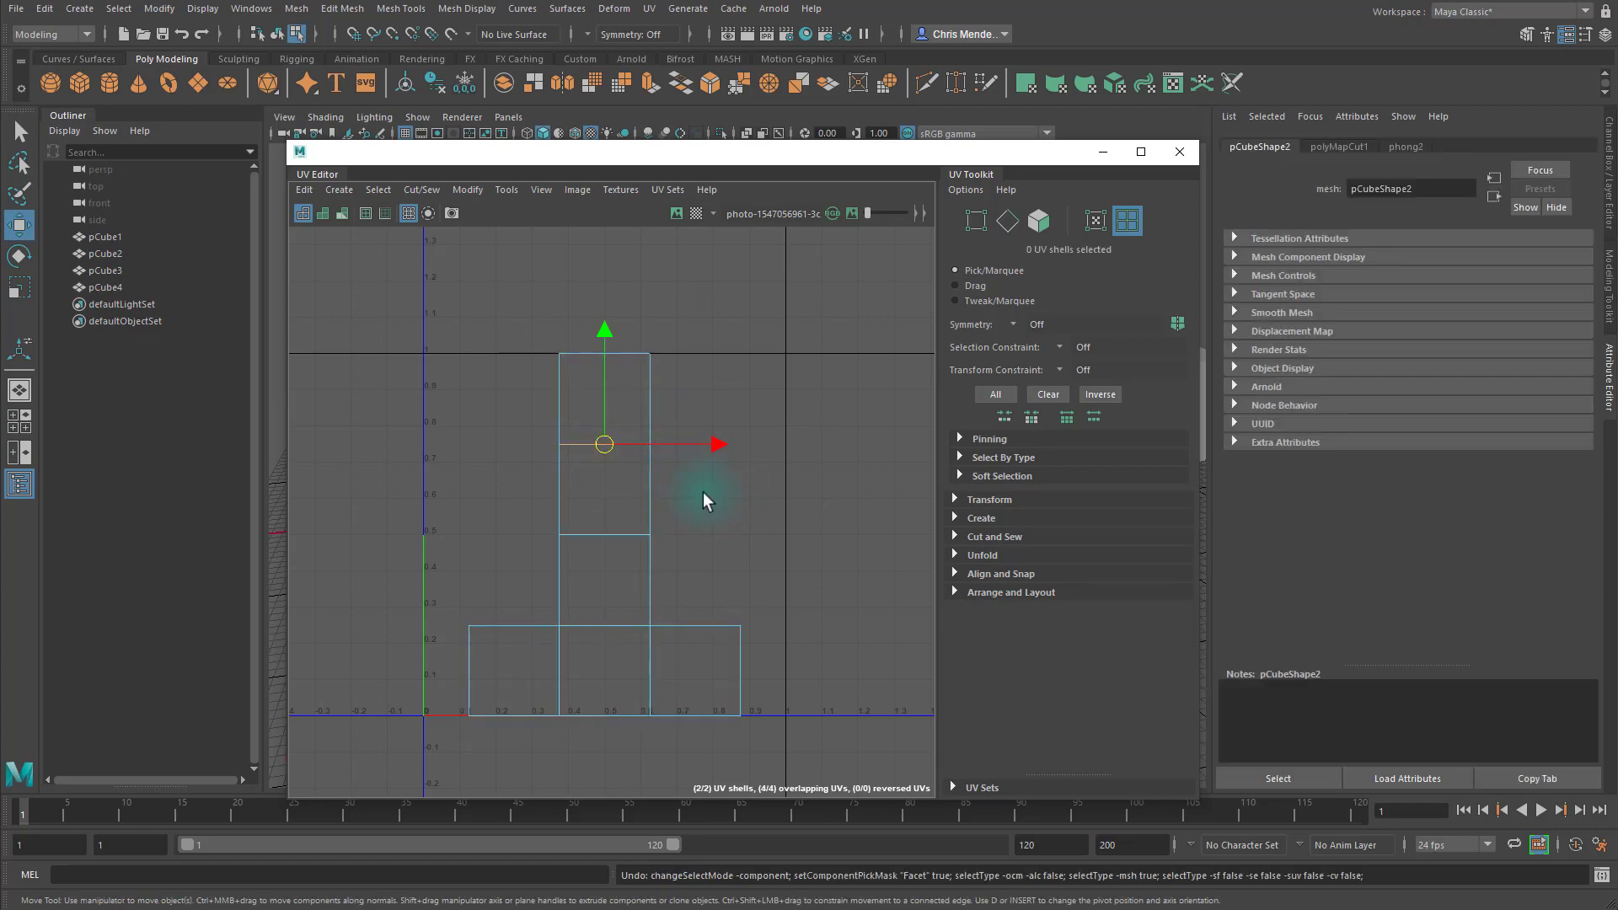
left_click(705, 487)
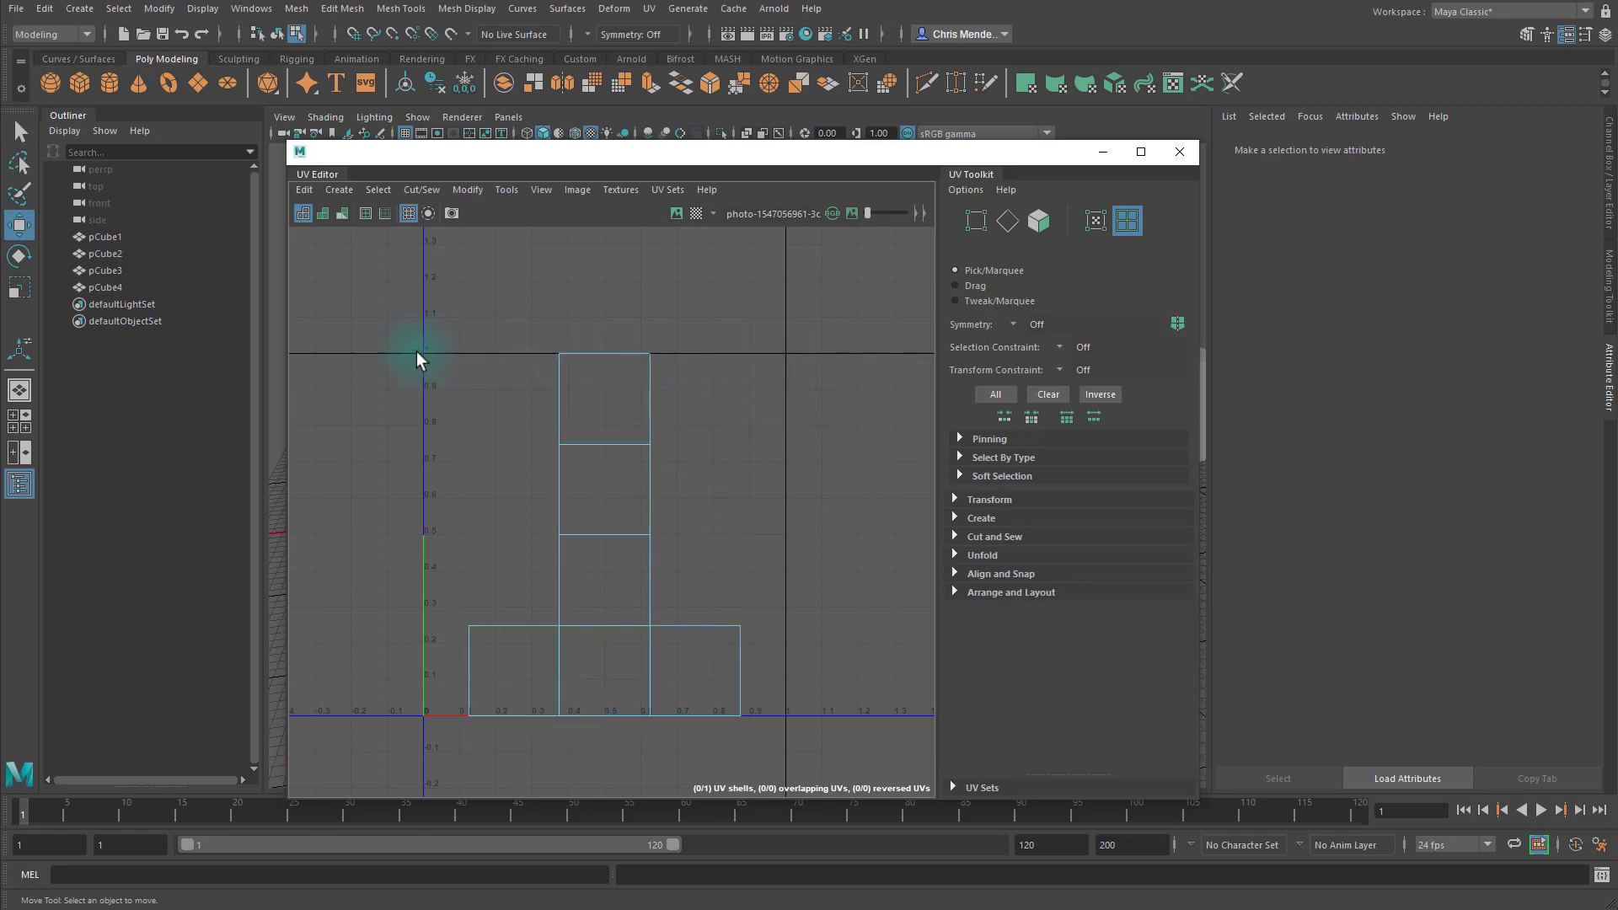
left_click(1180, 152)
Select the stone-textured cube and switch the workspace to UV Editing.
left_click(491, 444)
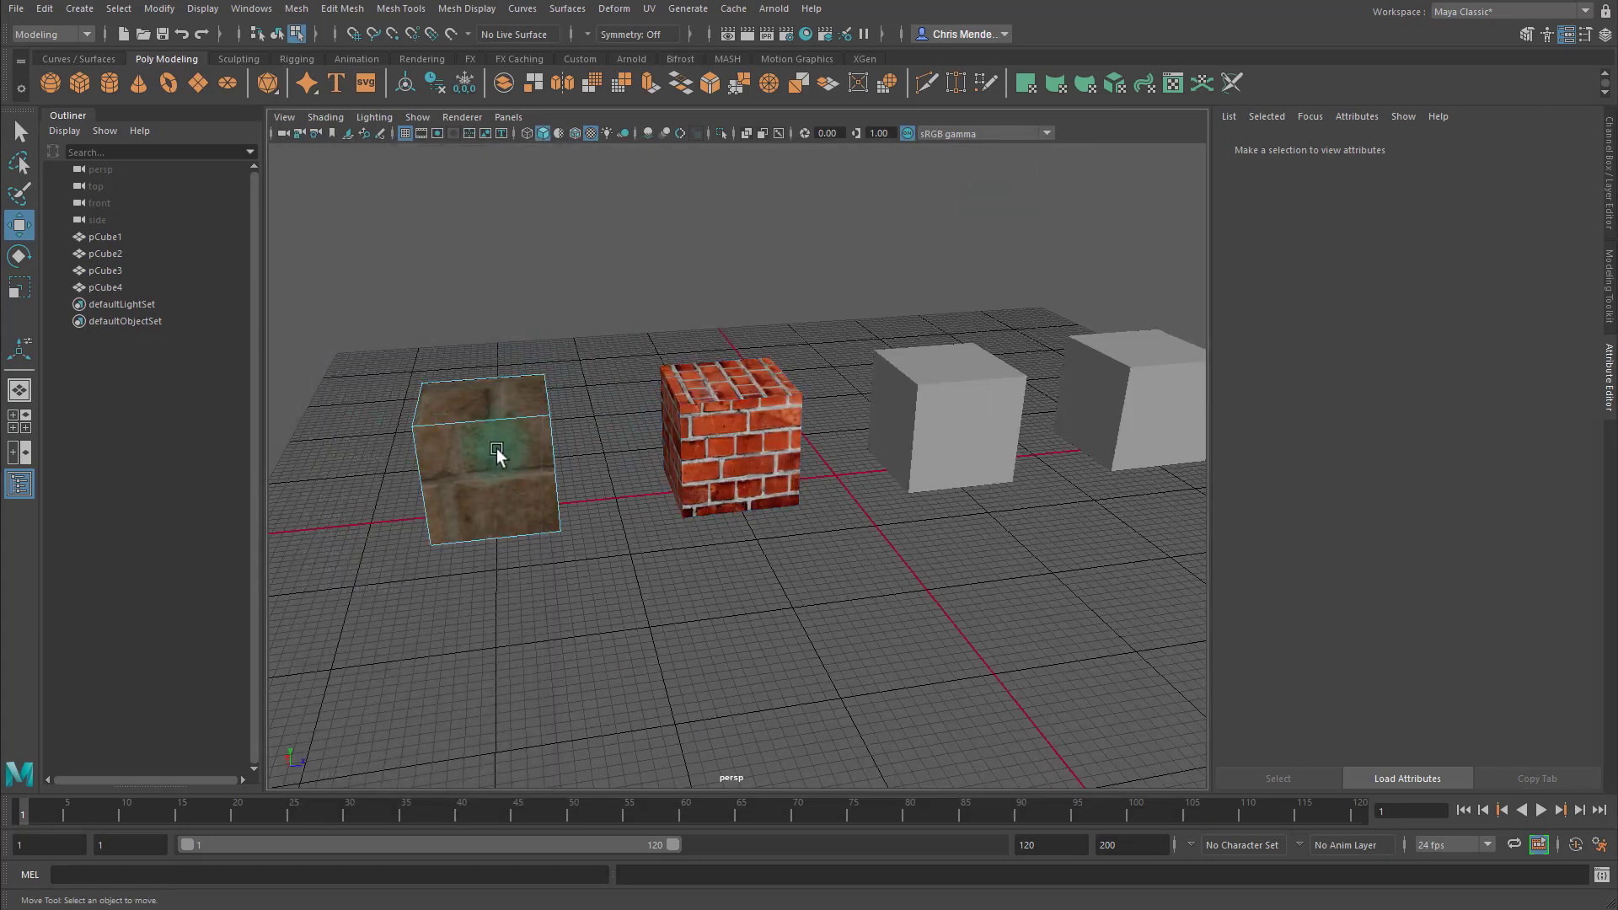
left_click(1504, 13)
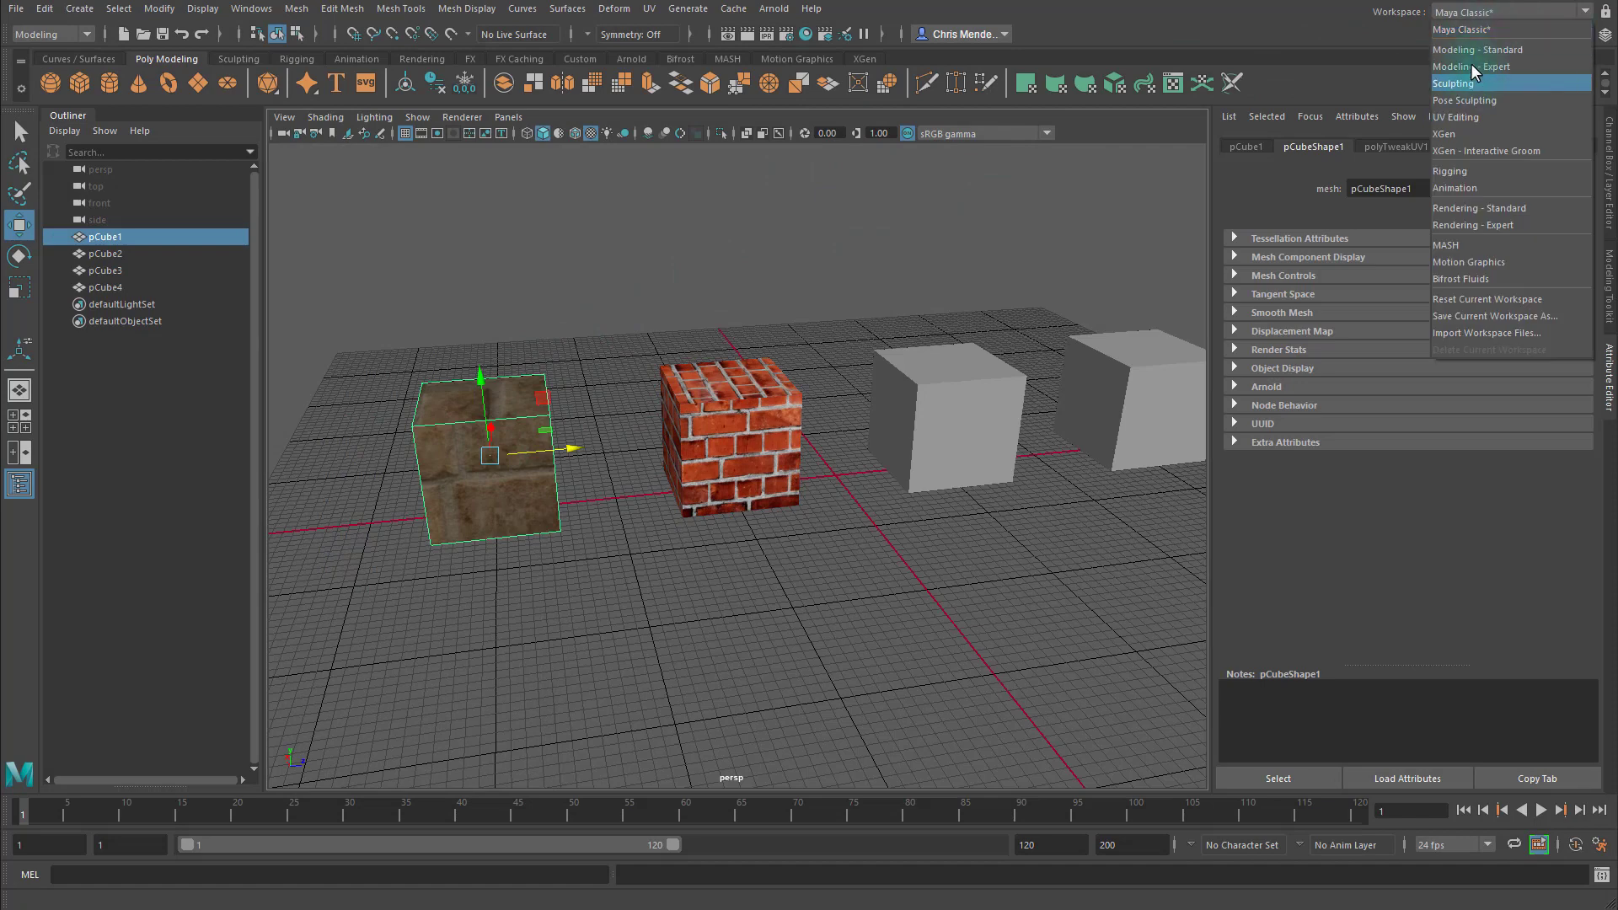
left_click(1463, 118)
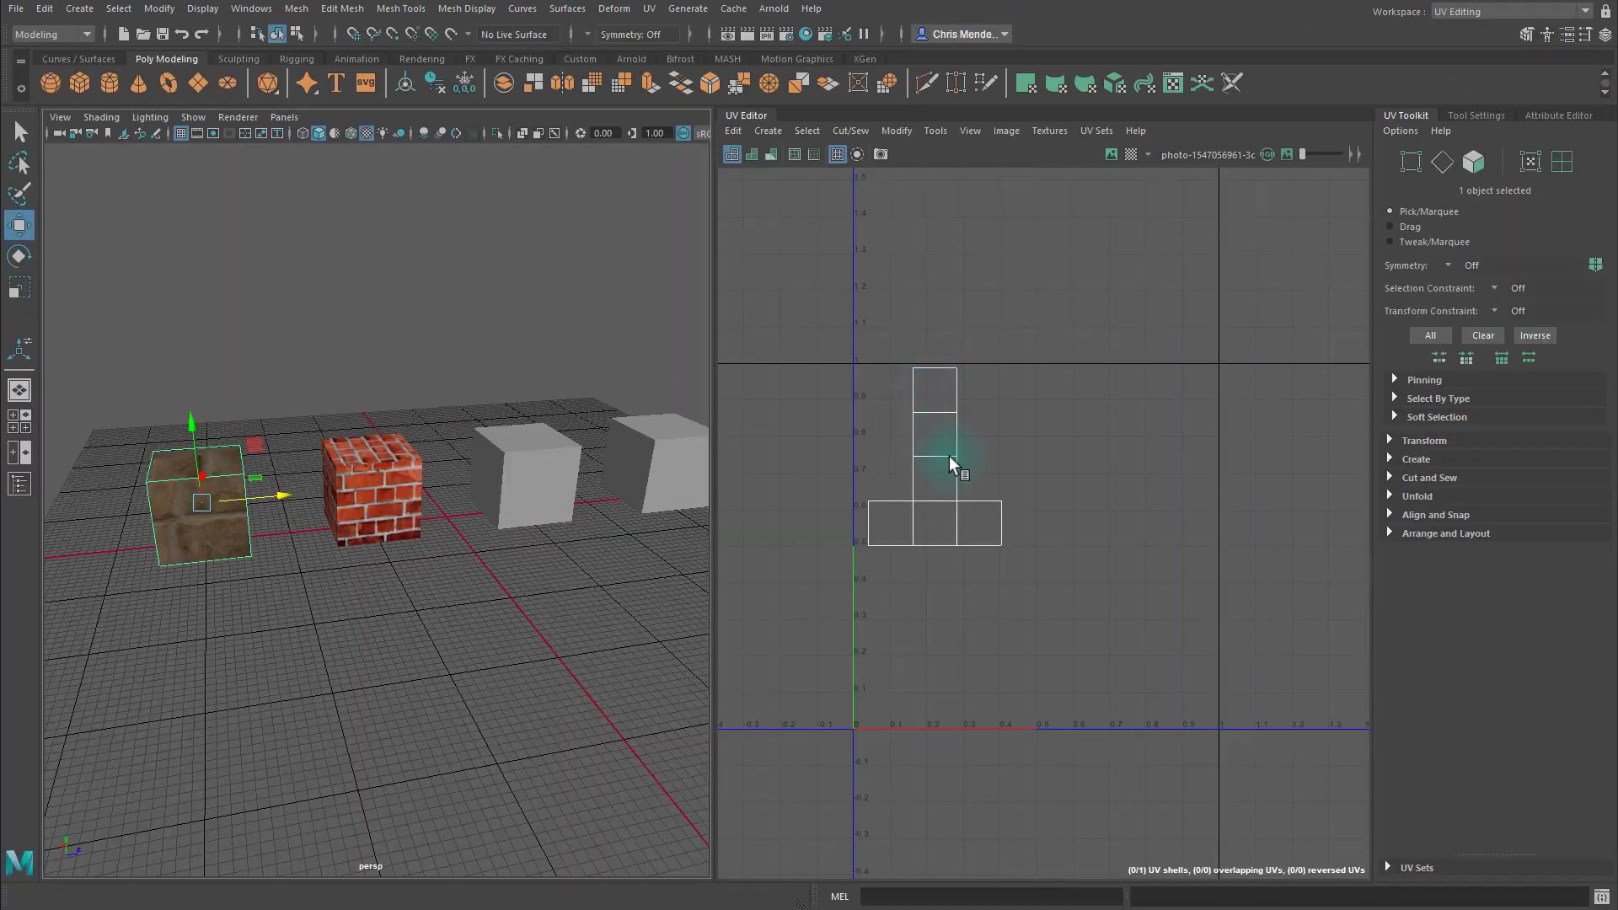
Preview the checker map on the stone cube and display its texture image behind the UV layout instead.
left_click(1127, 154)
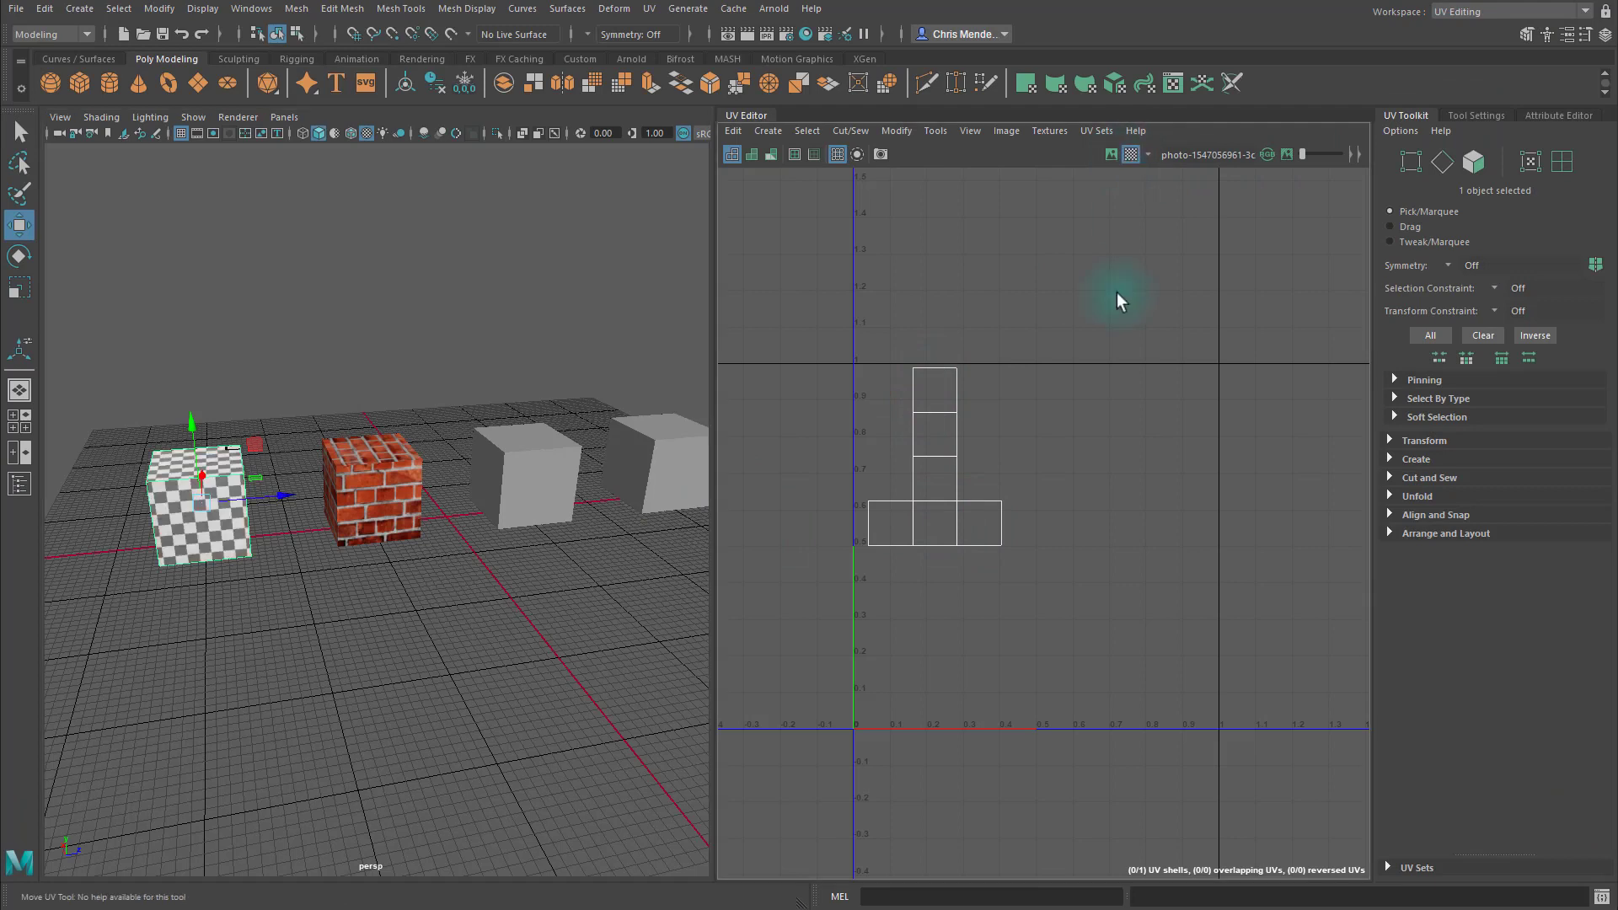
left_click(1126, 155)
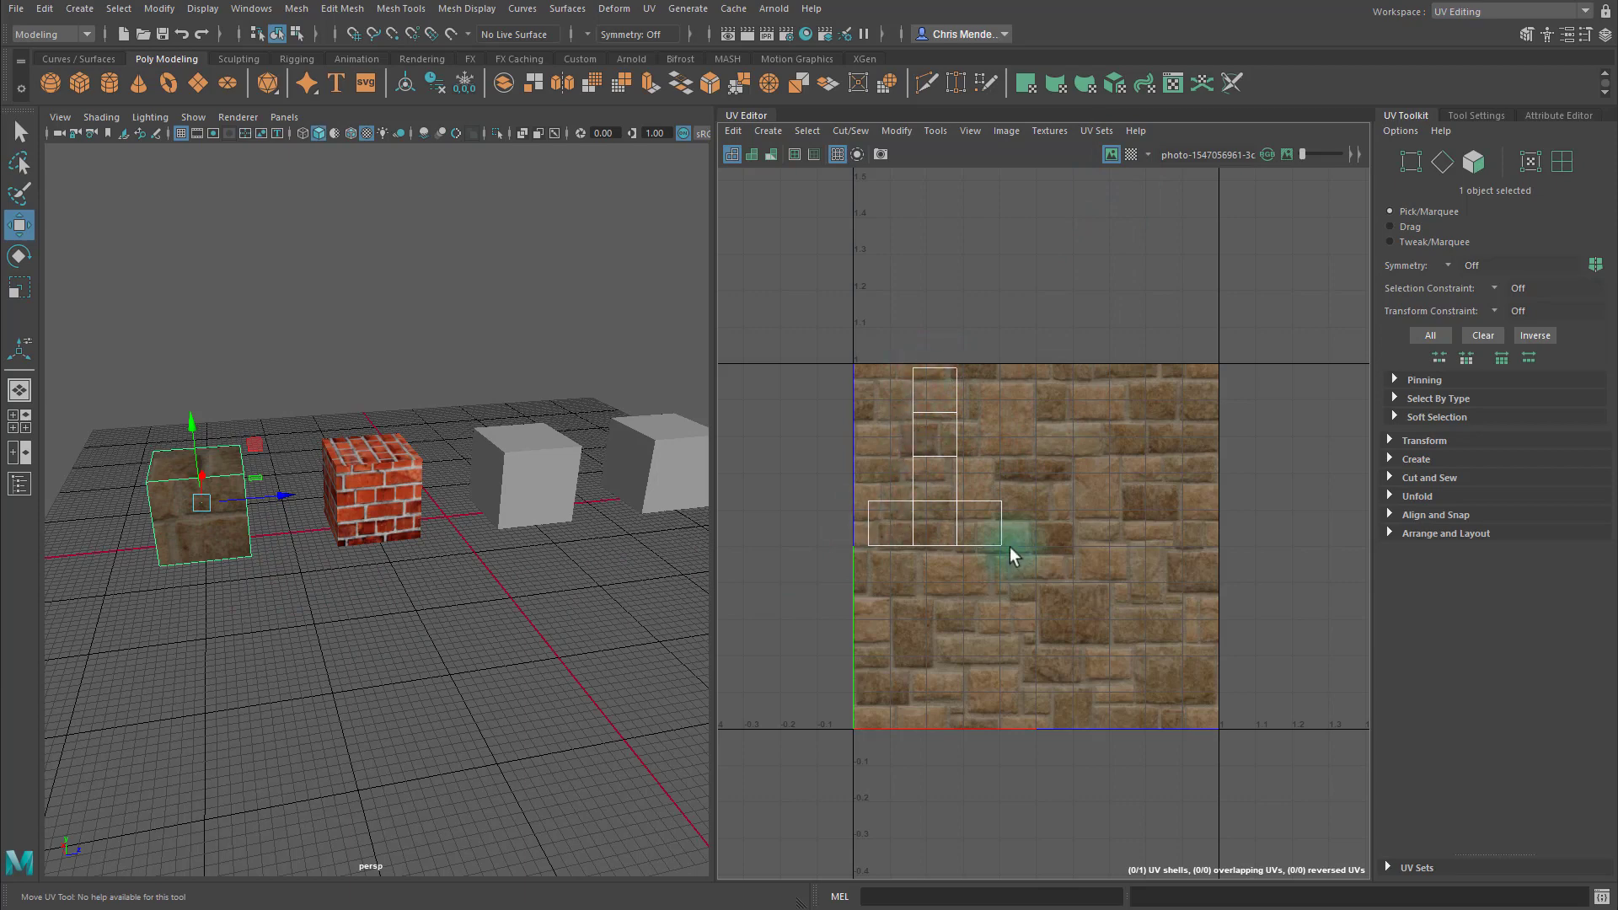
scroll(215, 544, "up", 5)
scroll(224, 539, "down", 4)
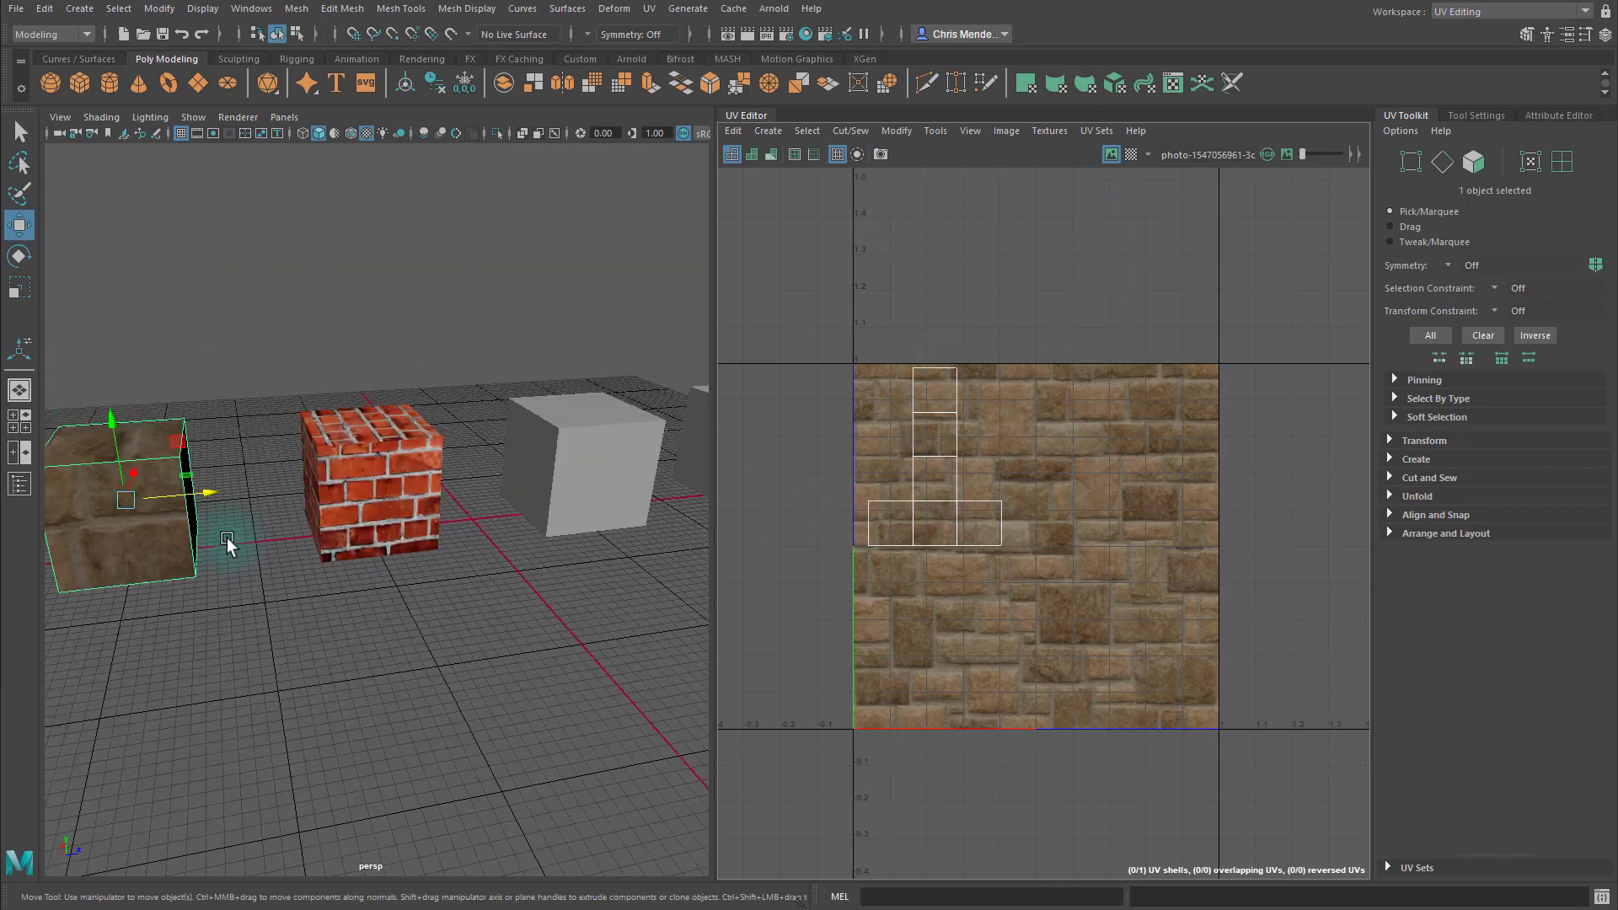
middle_click_drag(157, 549, 304, 542, "alt")
left_click_drag(304, 546, 188, 452, "alt")
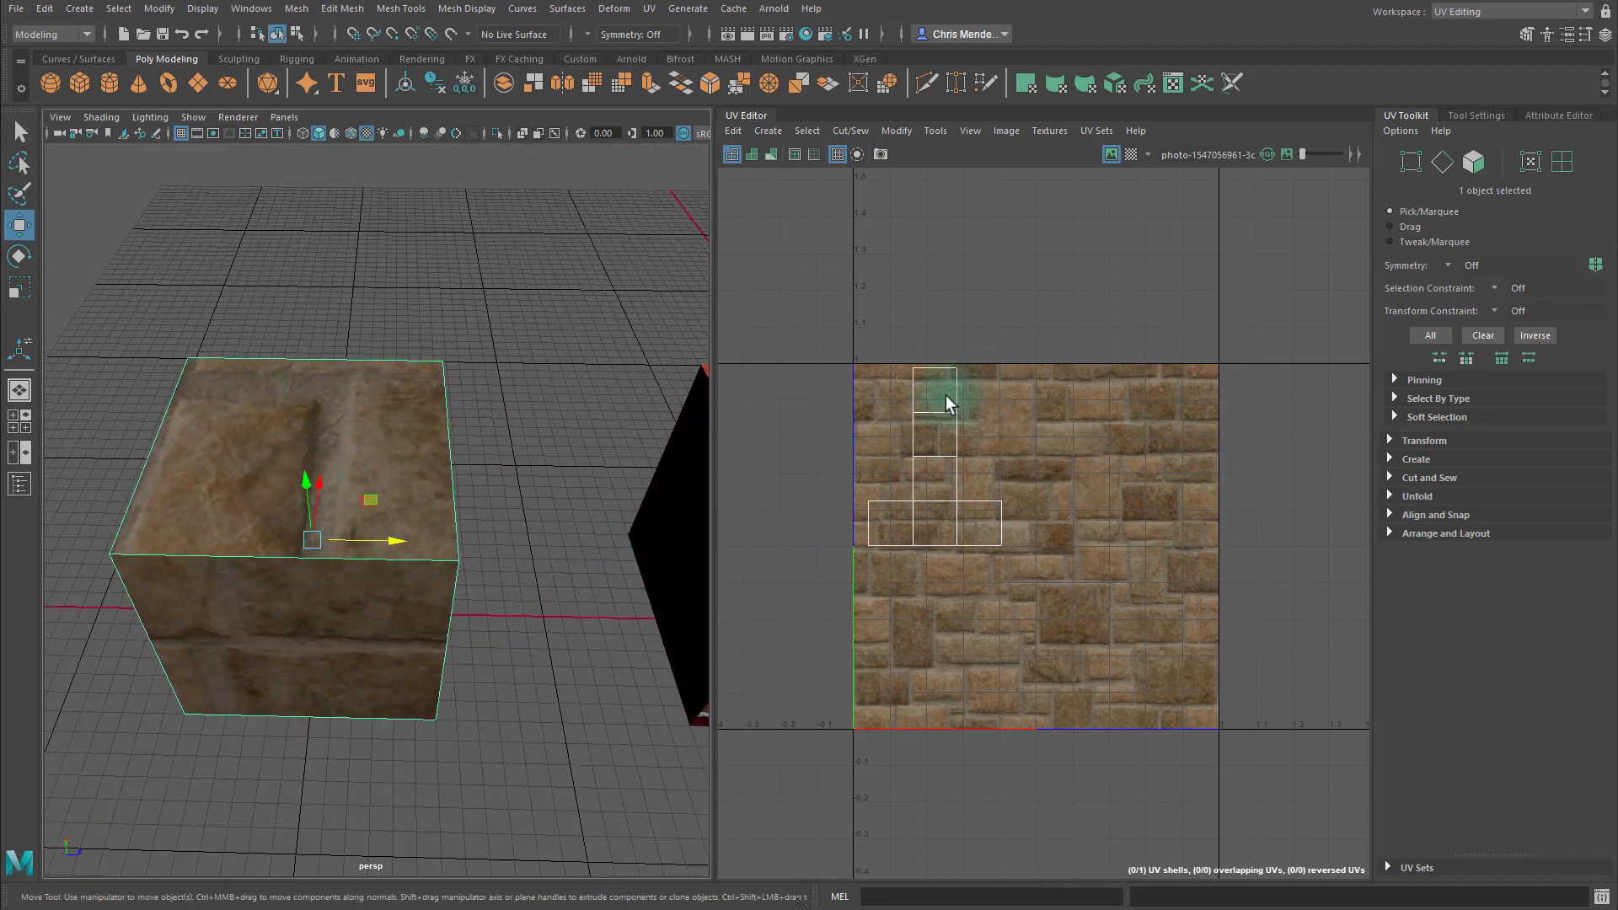
Select the stone cube's UV shell, scale it up and reposition it over the stone texture.
right_click_drag(945, 396, 901, 398)
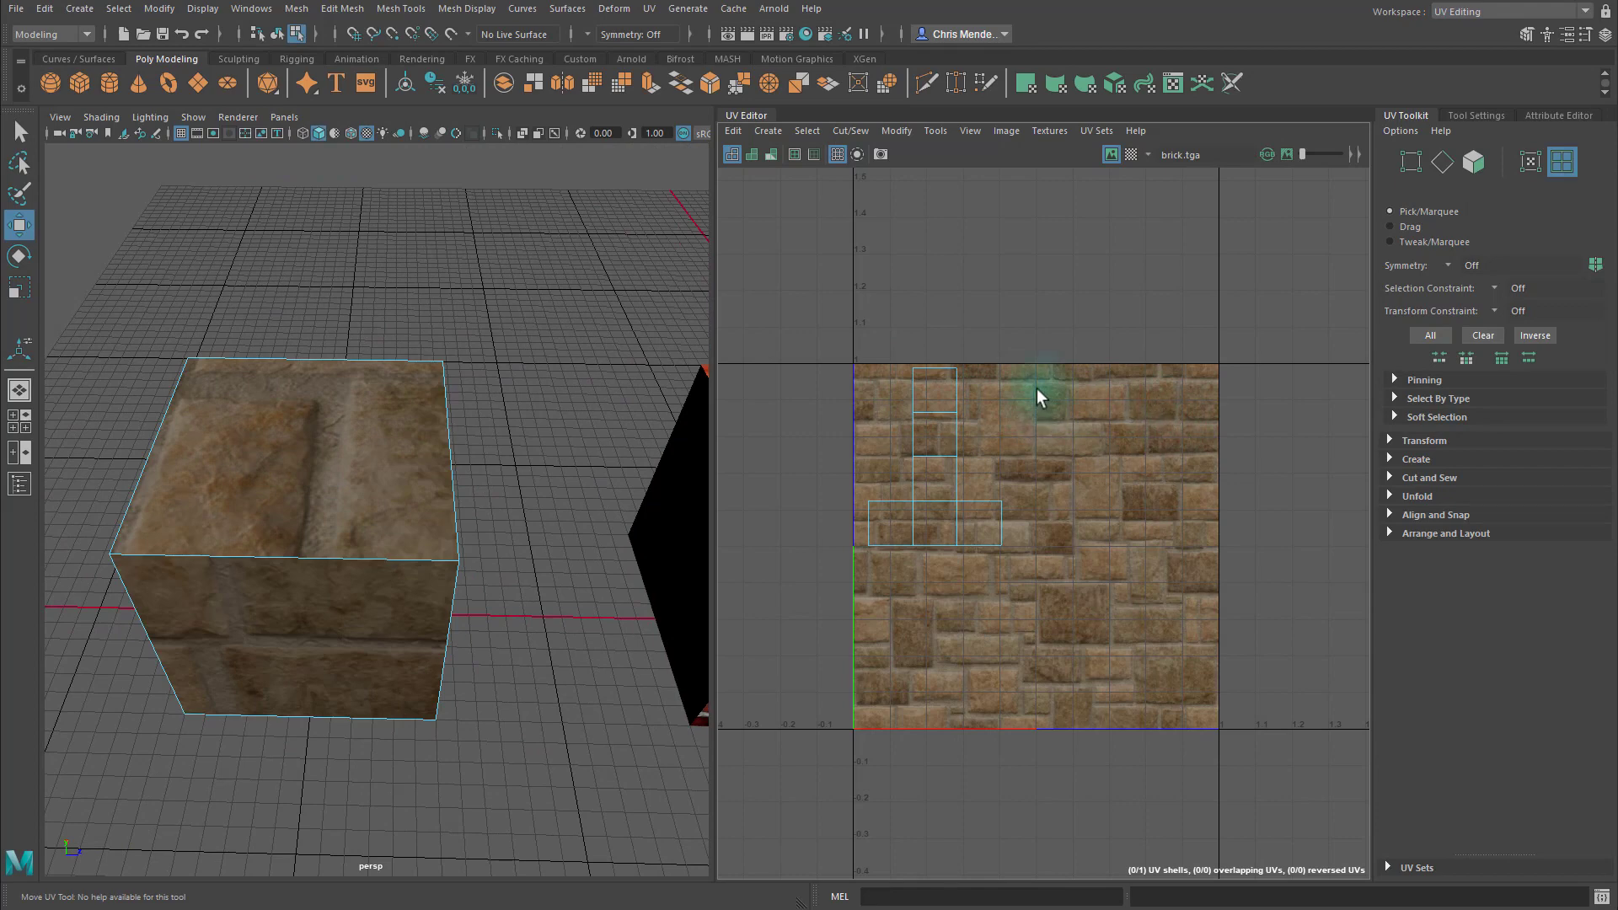
right_click_drag(324, 511, 445, 362)
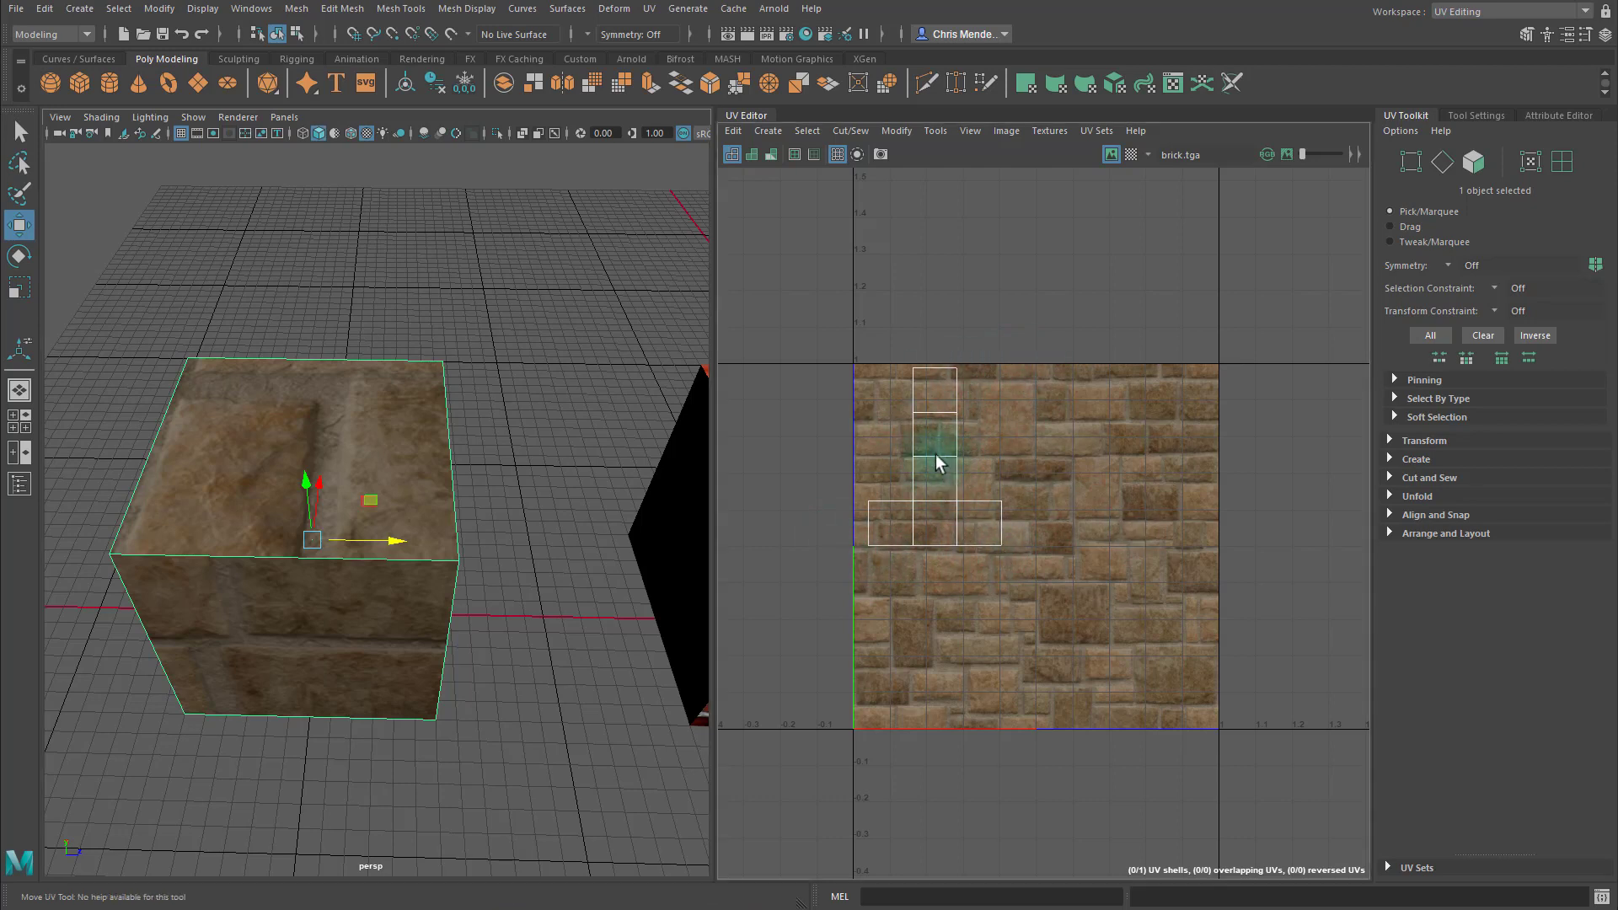
right_click_drag(935, 463, 937, 472)
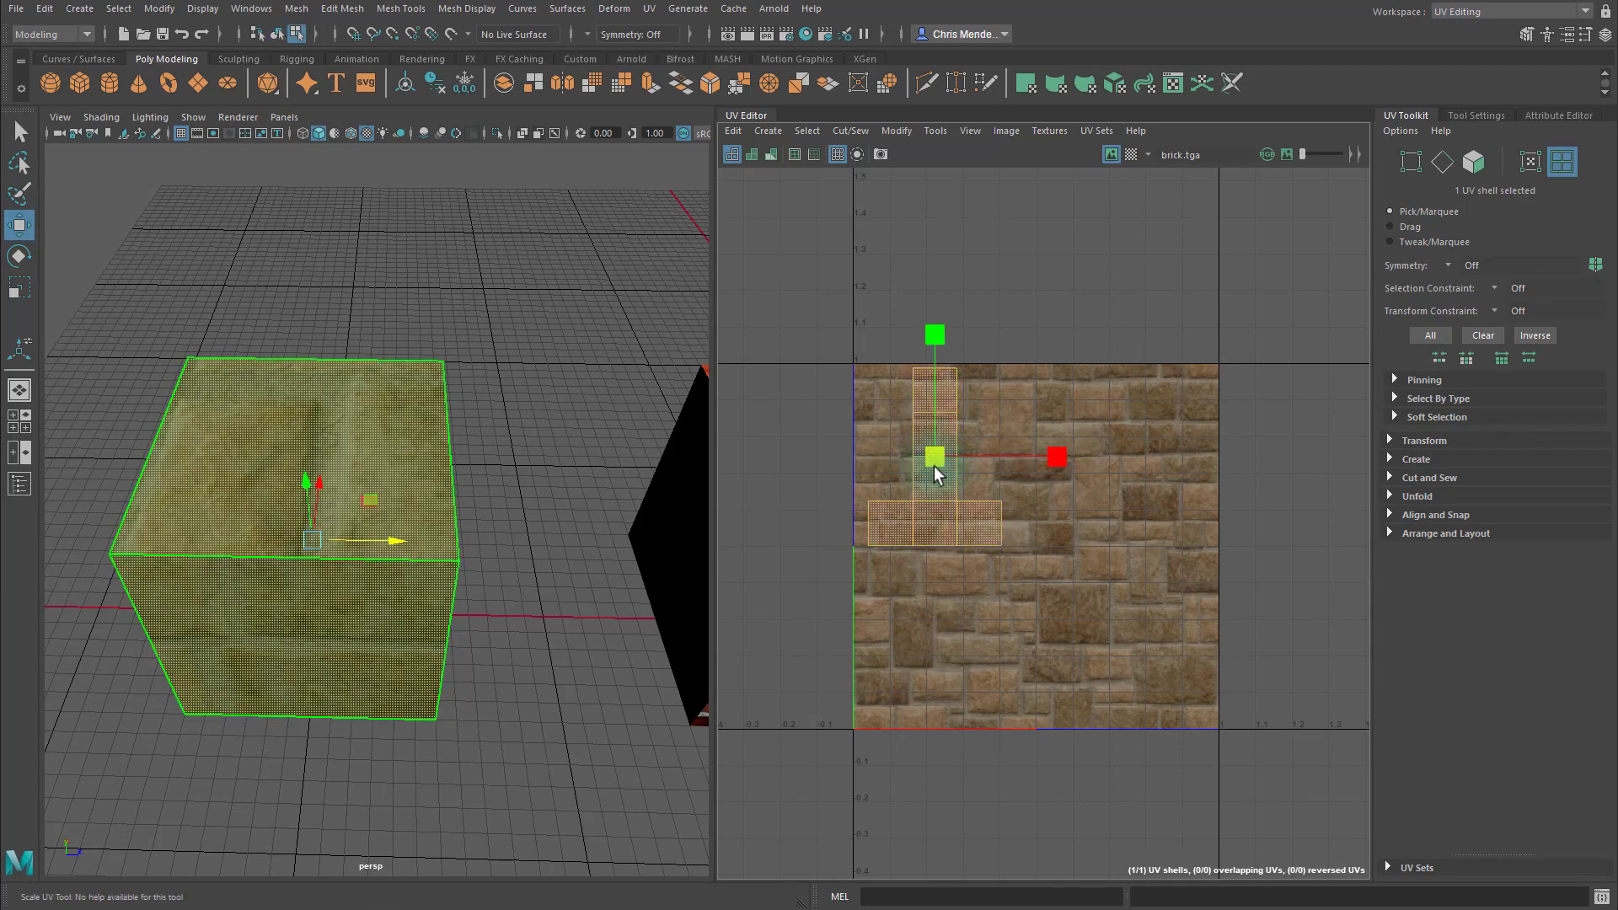
key("r")
left_click_drag(937, 454, 1041, 556)
key("w")
key("r")
key("w")
key("r")
key("w")
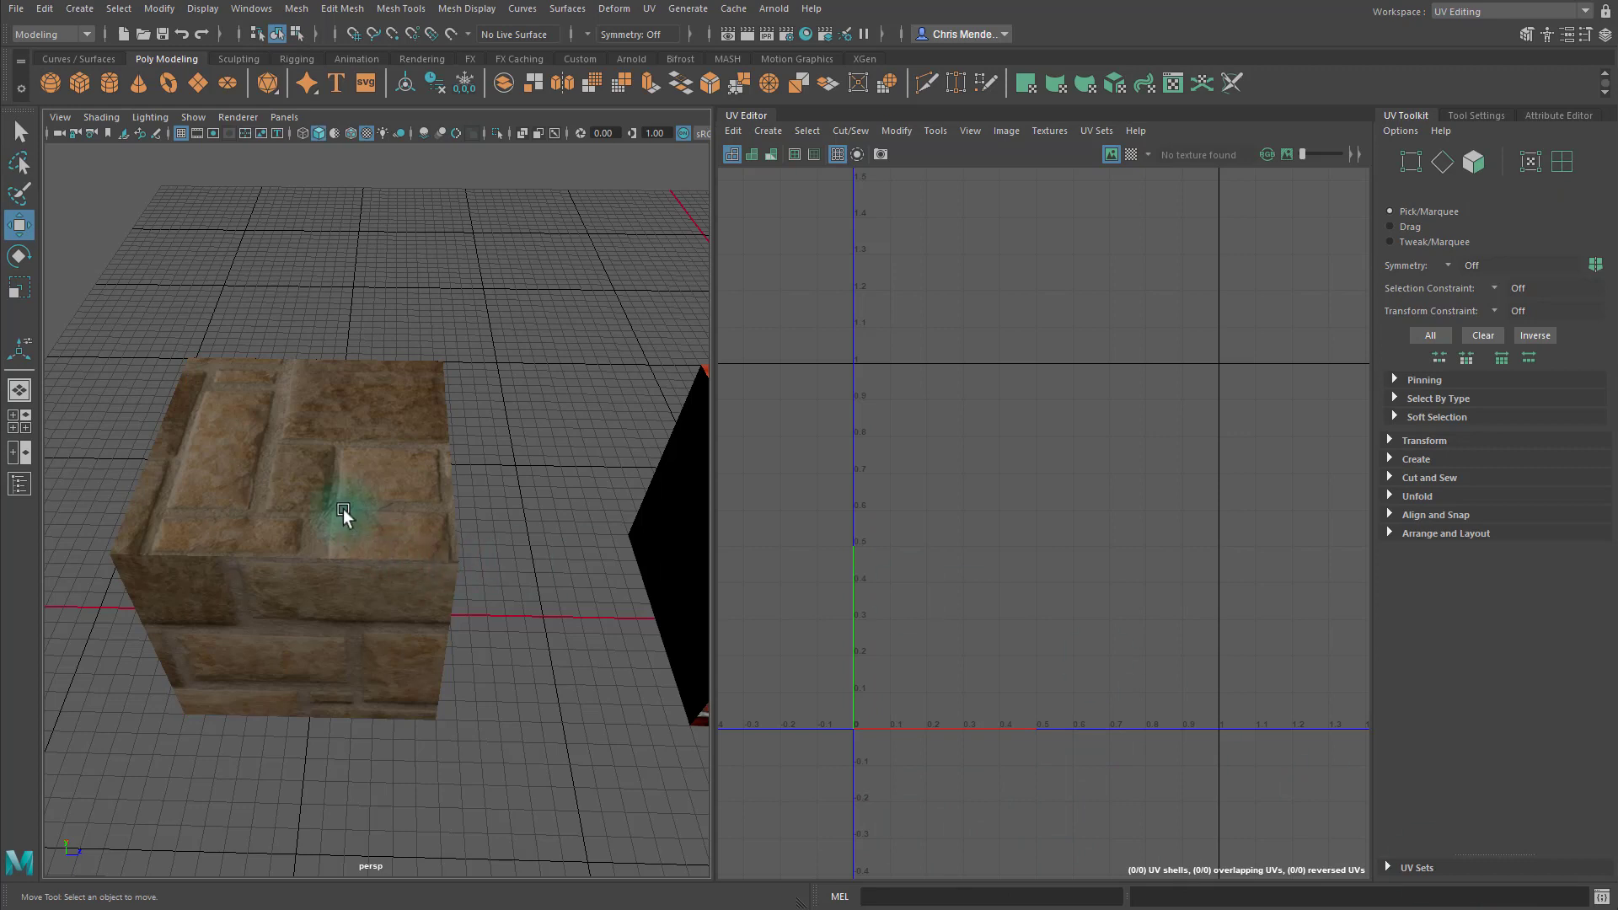
Select the third cube in the row and give it a Phong material with multi.jpg as its color.
left_click_drag(355, 549, 357, 489, "alt")
left_click(357, 490)
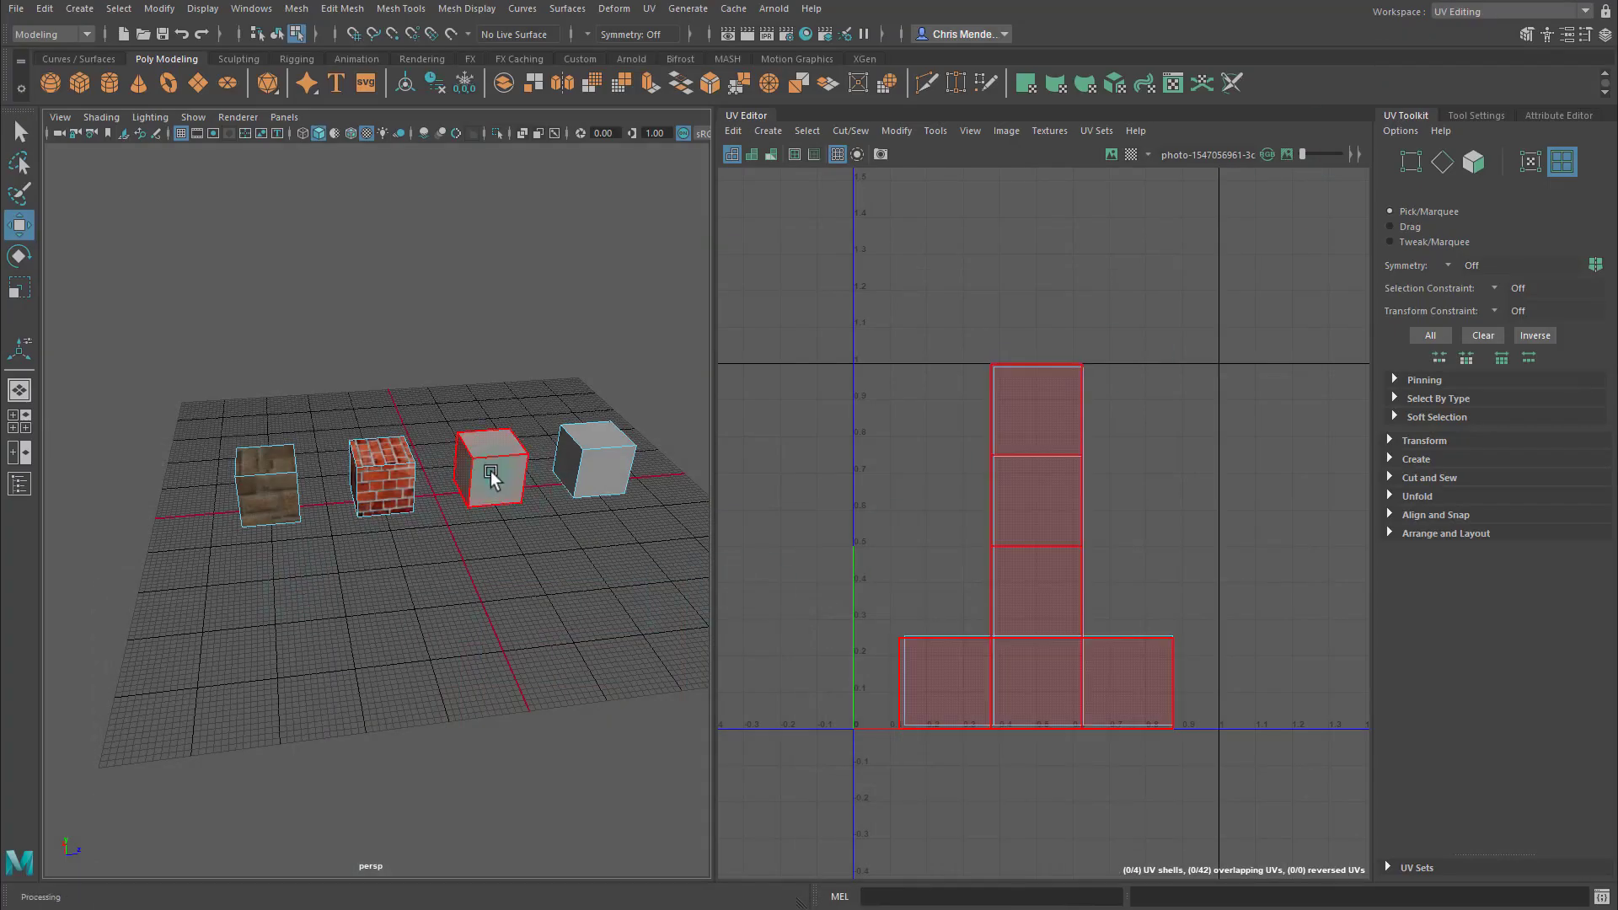
left_click(594, 467, "shift")
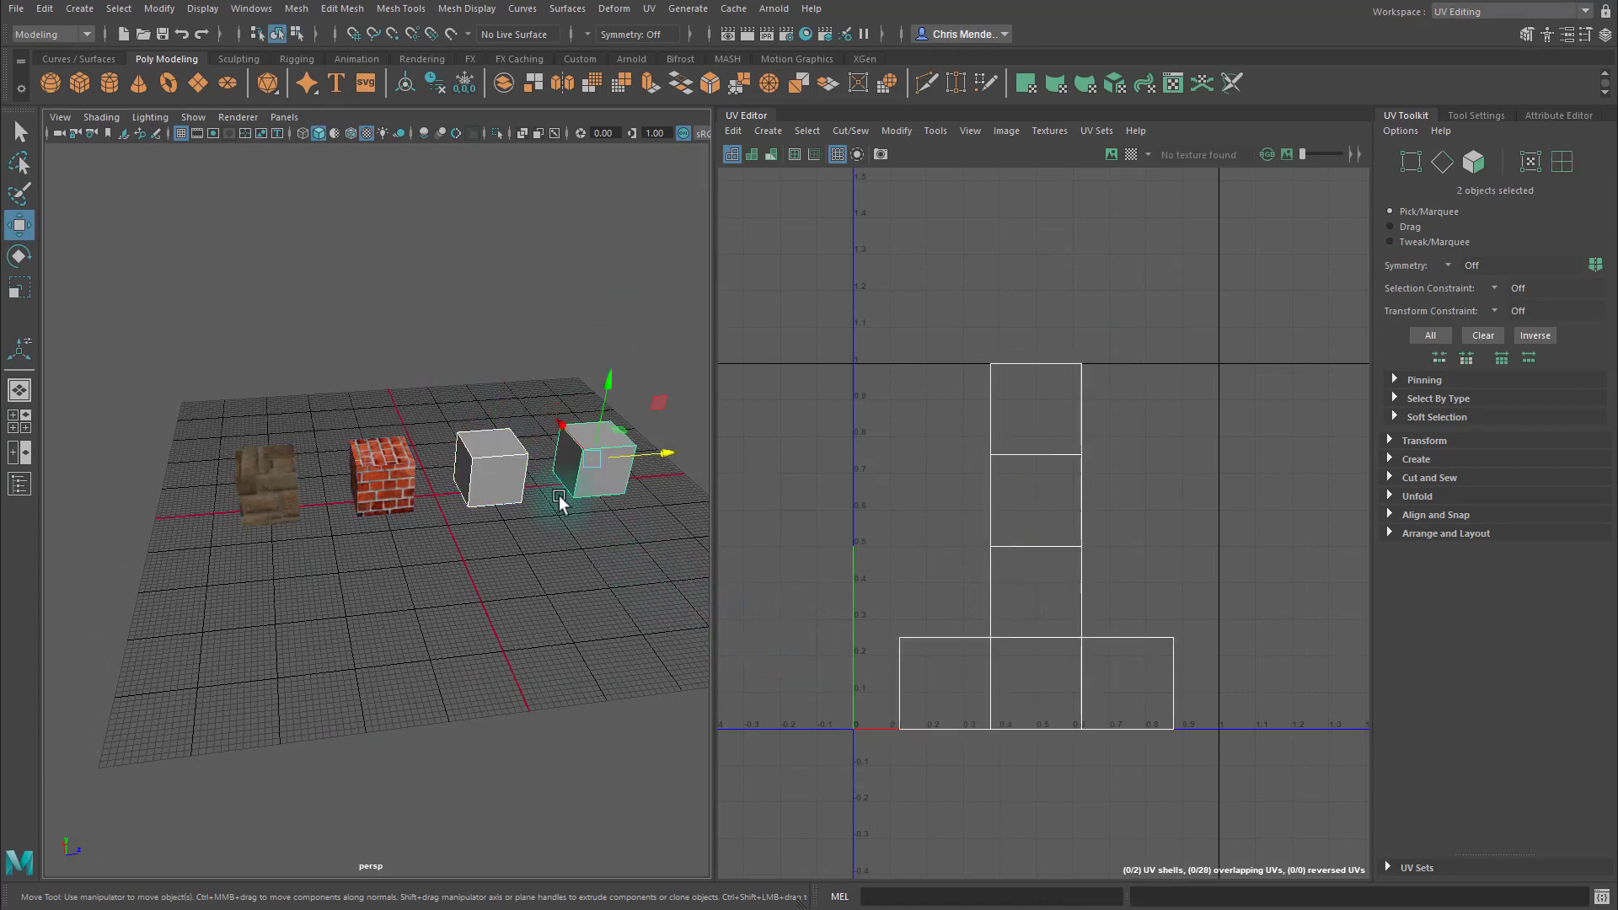
left_click(537, 565)
left_click(497, 467)
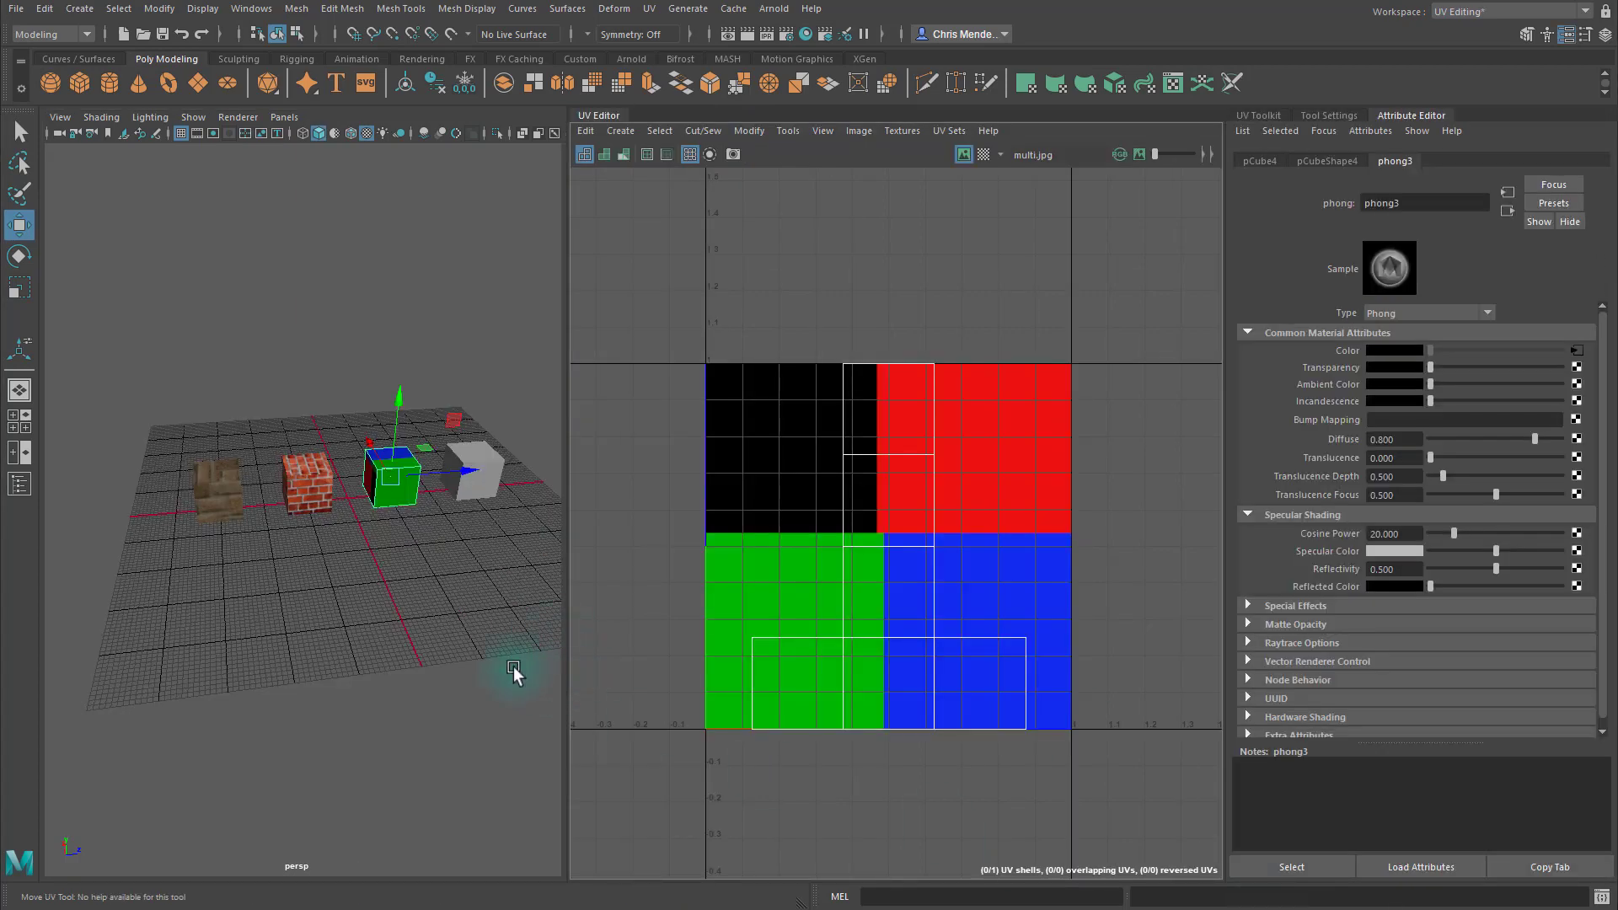
Select the third cube's UV shell and shift it slightly left over the four-color image.
left_click_drag(357, 578, 369, 518, "alt")
right_click_drag(369, 518, 610, 559, "alt")
middle_click_drag(438, 498, 348, 534, "alt")
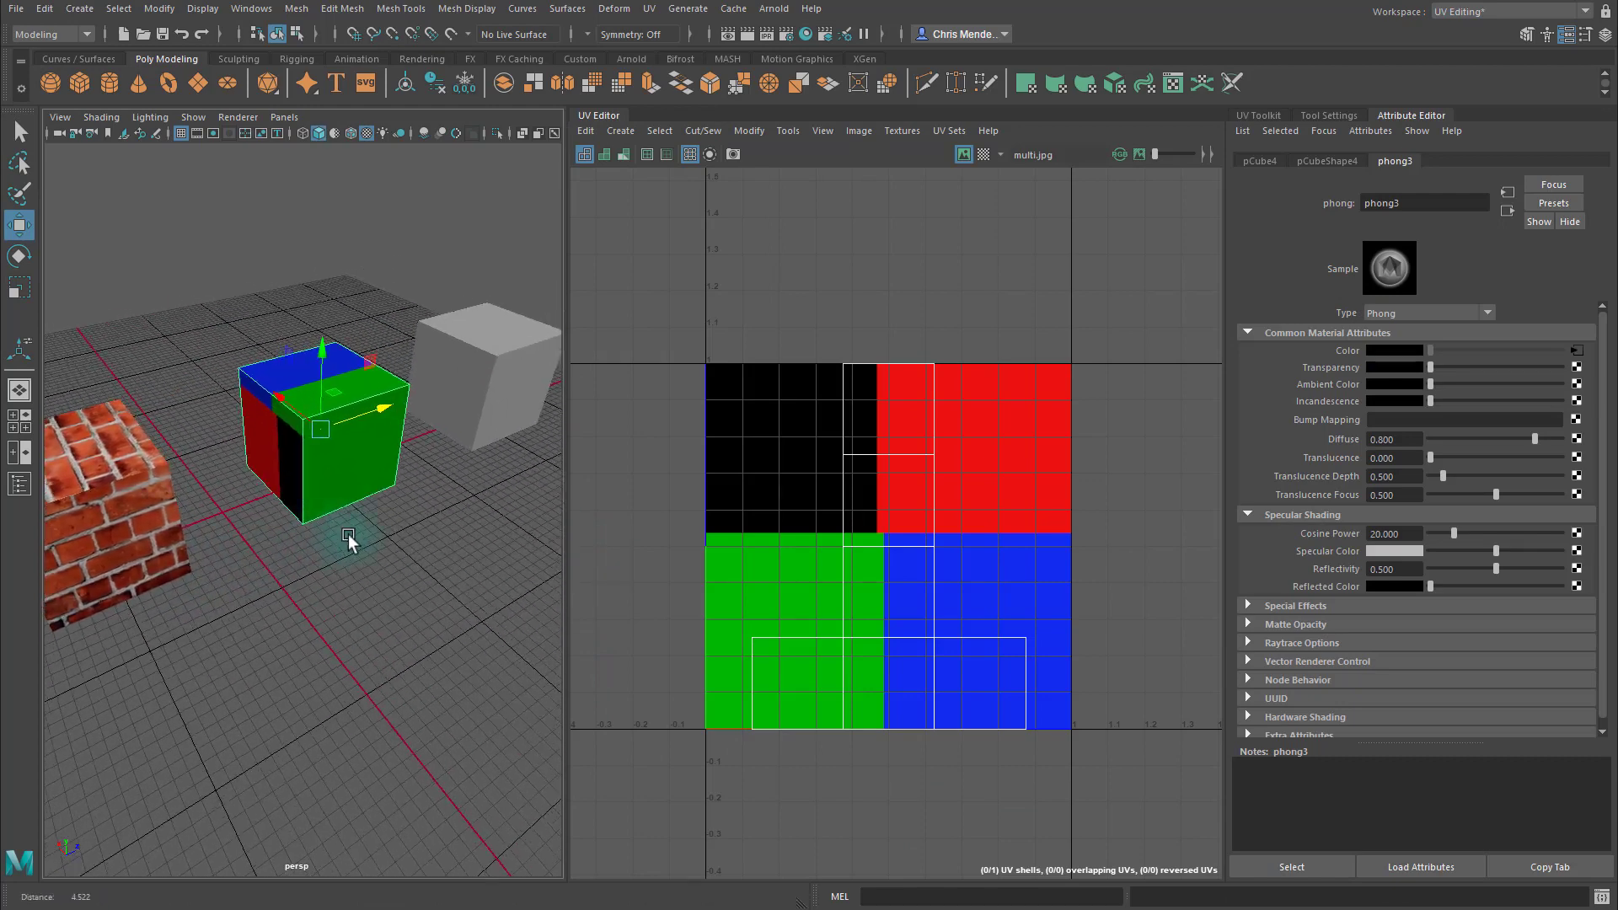
right_click_drag(347, 534, 453, 550, "alt")
right_click_drag(879, 544, 810, 522)
left_click(879, 544)
mouse_move(880, 551)
left_mouse_down()
mouse_move(831, 547)
mouse_move(877, 605)
mouse_move(968, 471)
mouse_move(804, 453)
mouse_move(819, 549)
mouse_move(874, 589)
mouse_move(859, 556)
mouse_move(931, 573)
mouse_move(925, 524)
mouse_move(864, 515)
mouse_move(783, 556)
mouse_move(873, 558)
mouse_move(888, 354)
mouse_move(875, 543)
left_mouse_up()
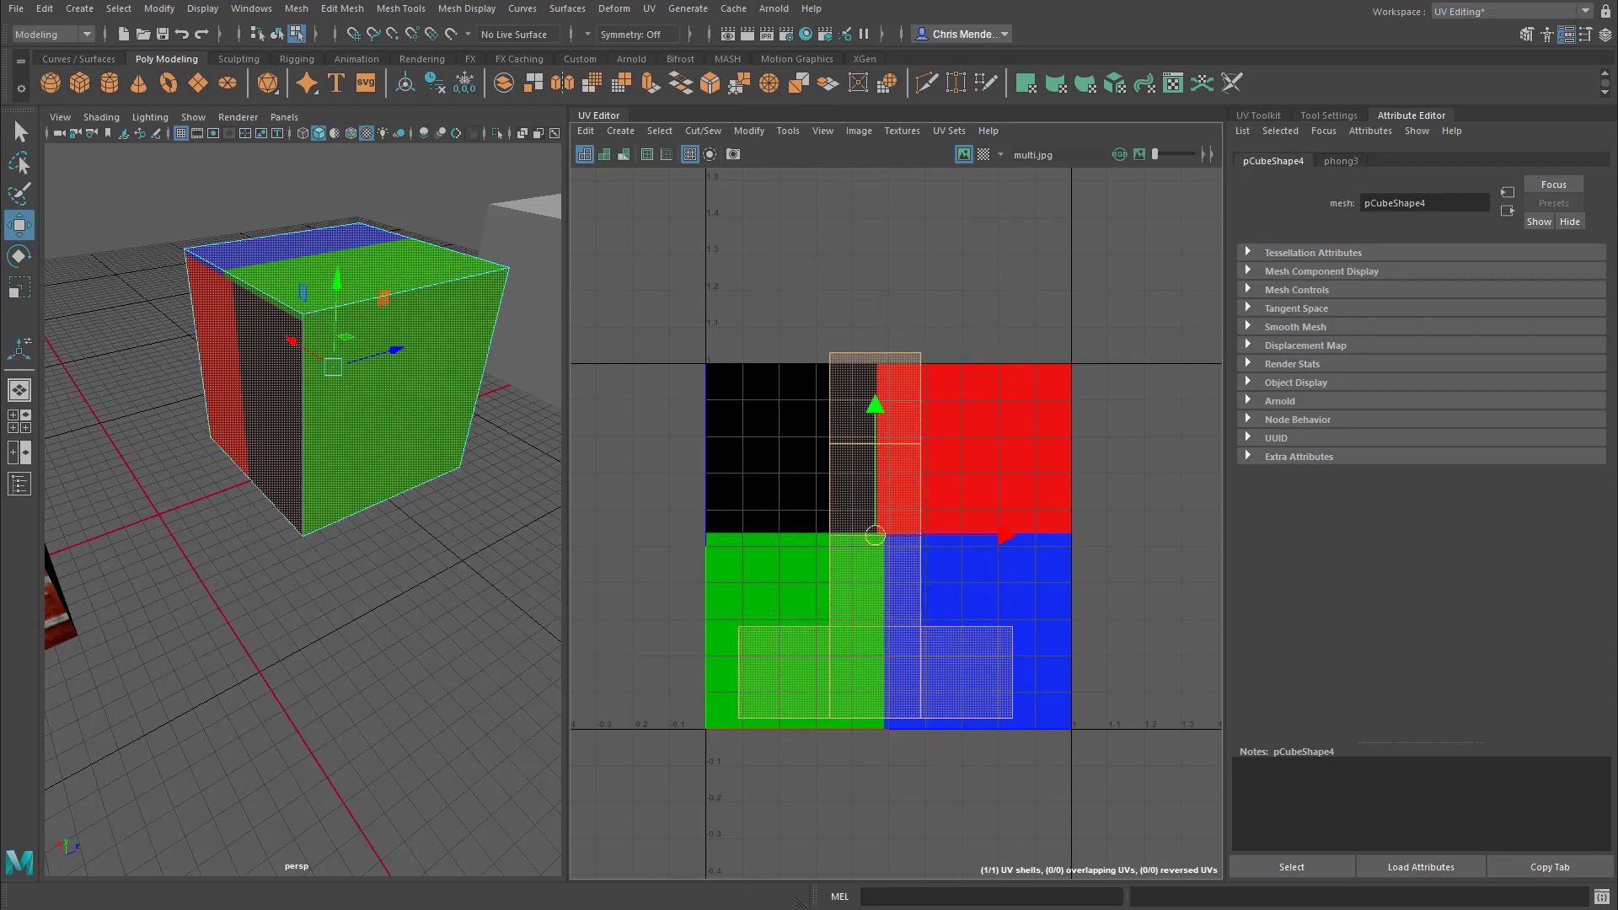
left_click(870, 538)
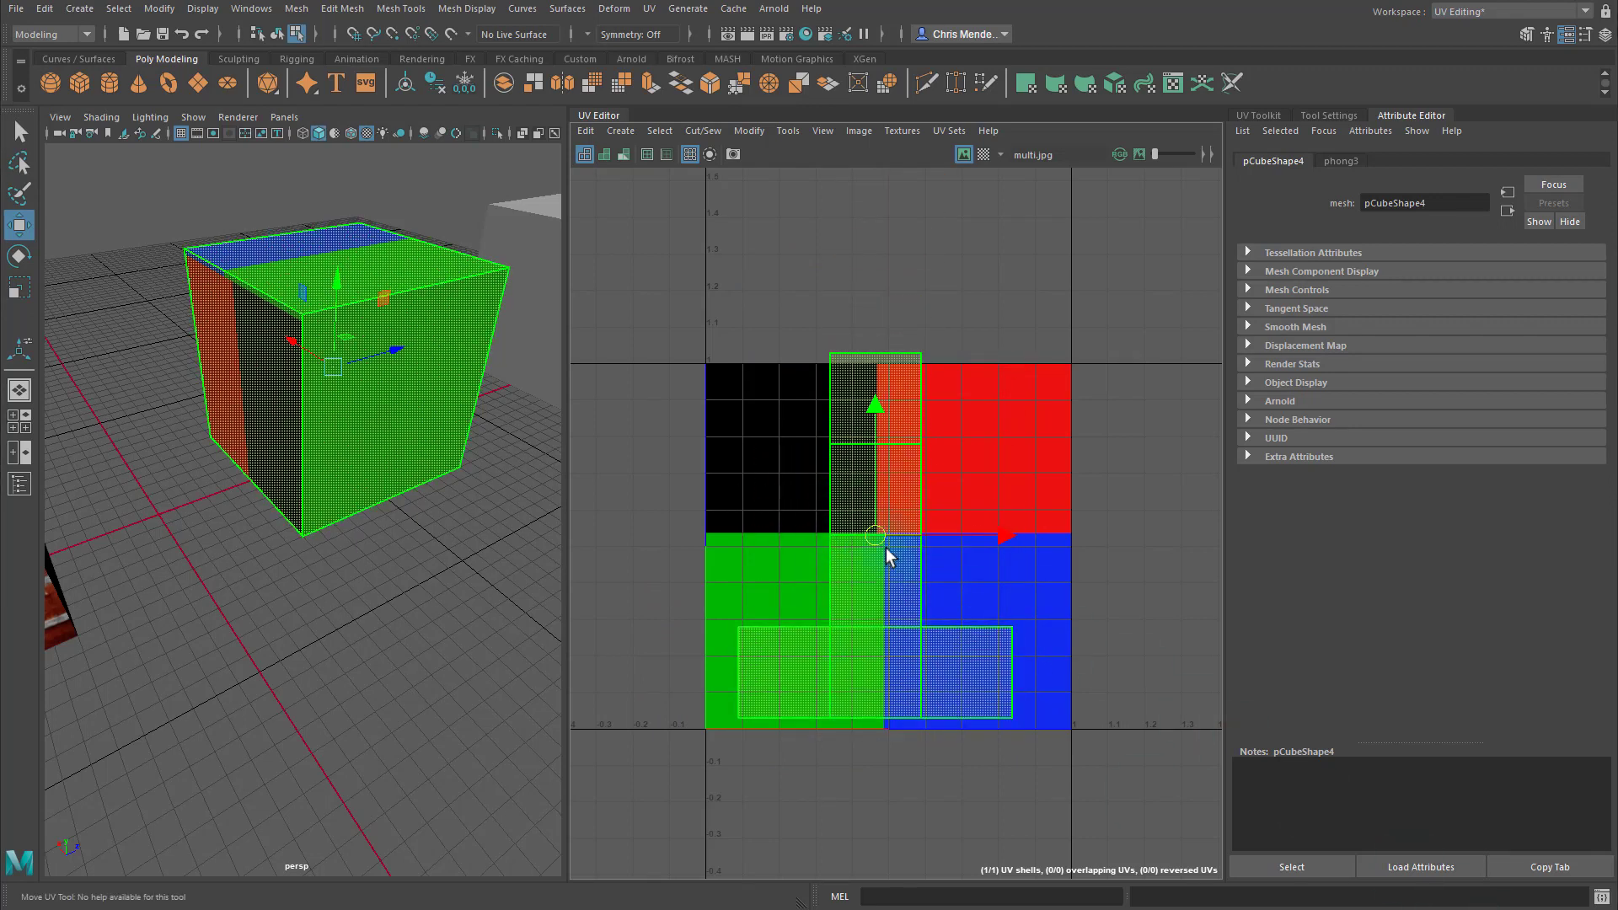
left_click_drag(886, 553, 883, 551)
scroll(435, 472, "down", 6)
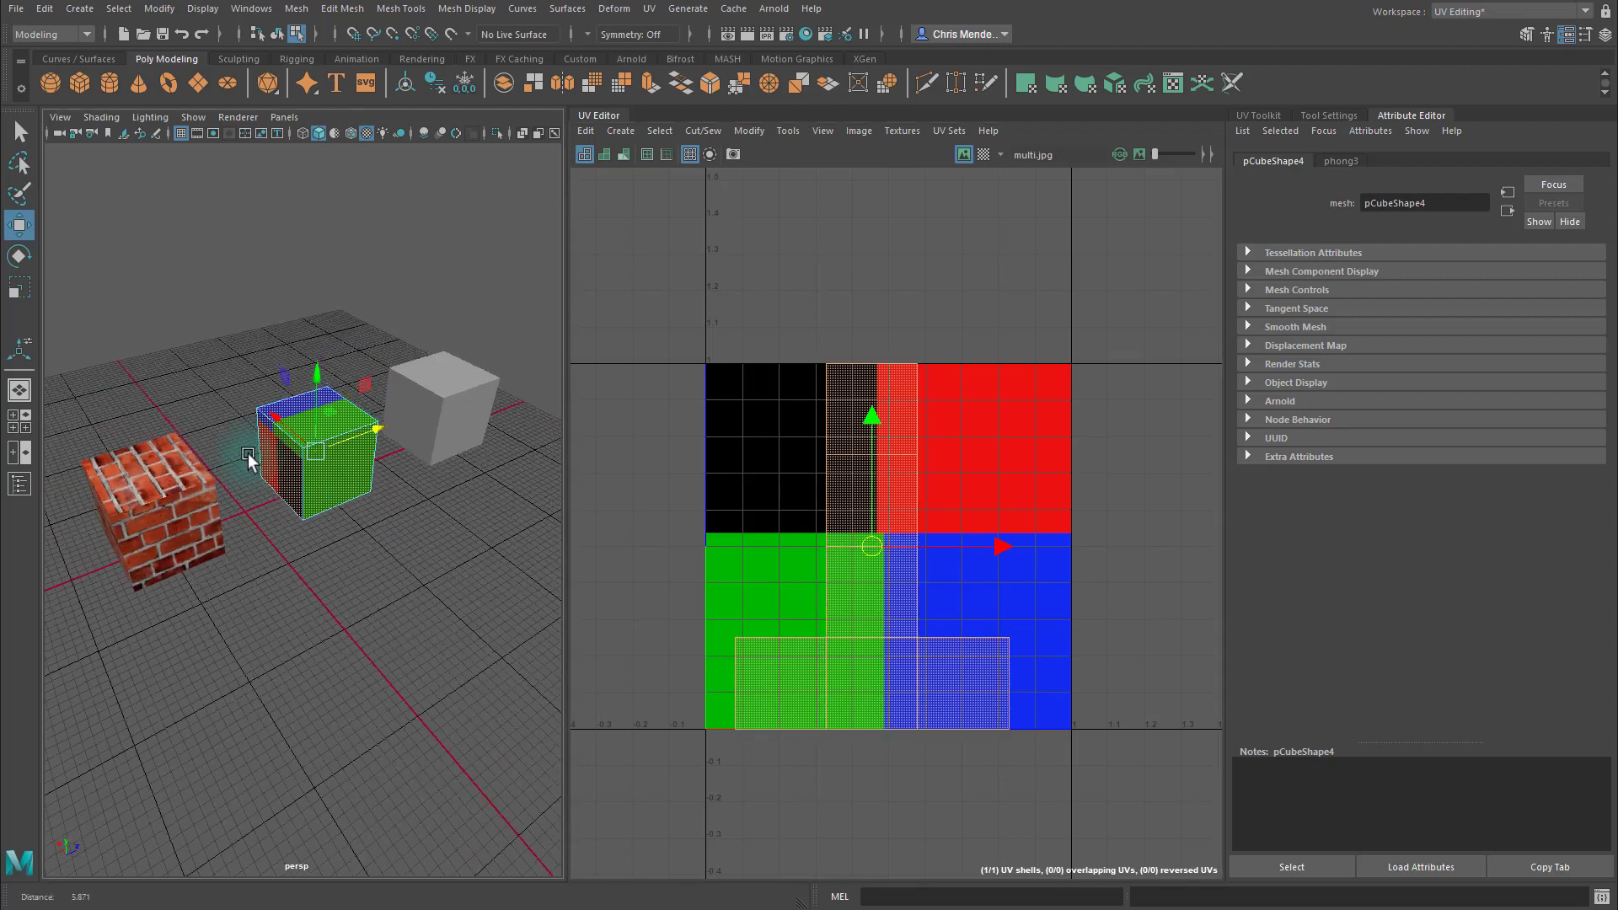
left_click_drag(458, 500, 543, 524, "alt")
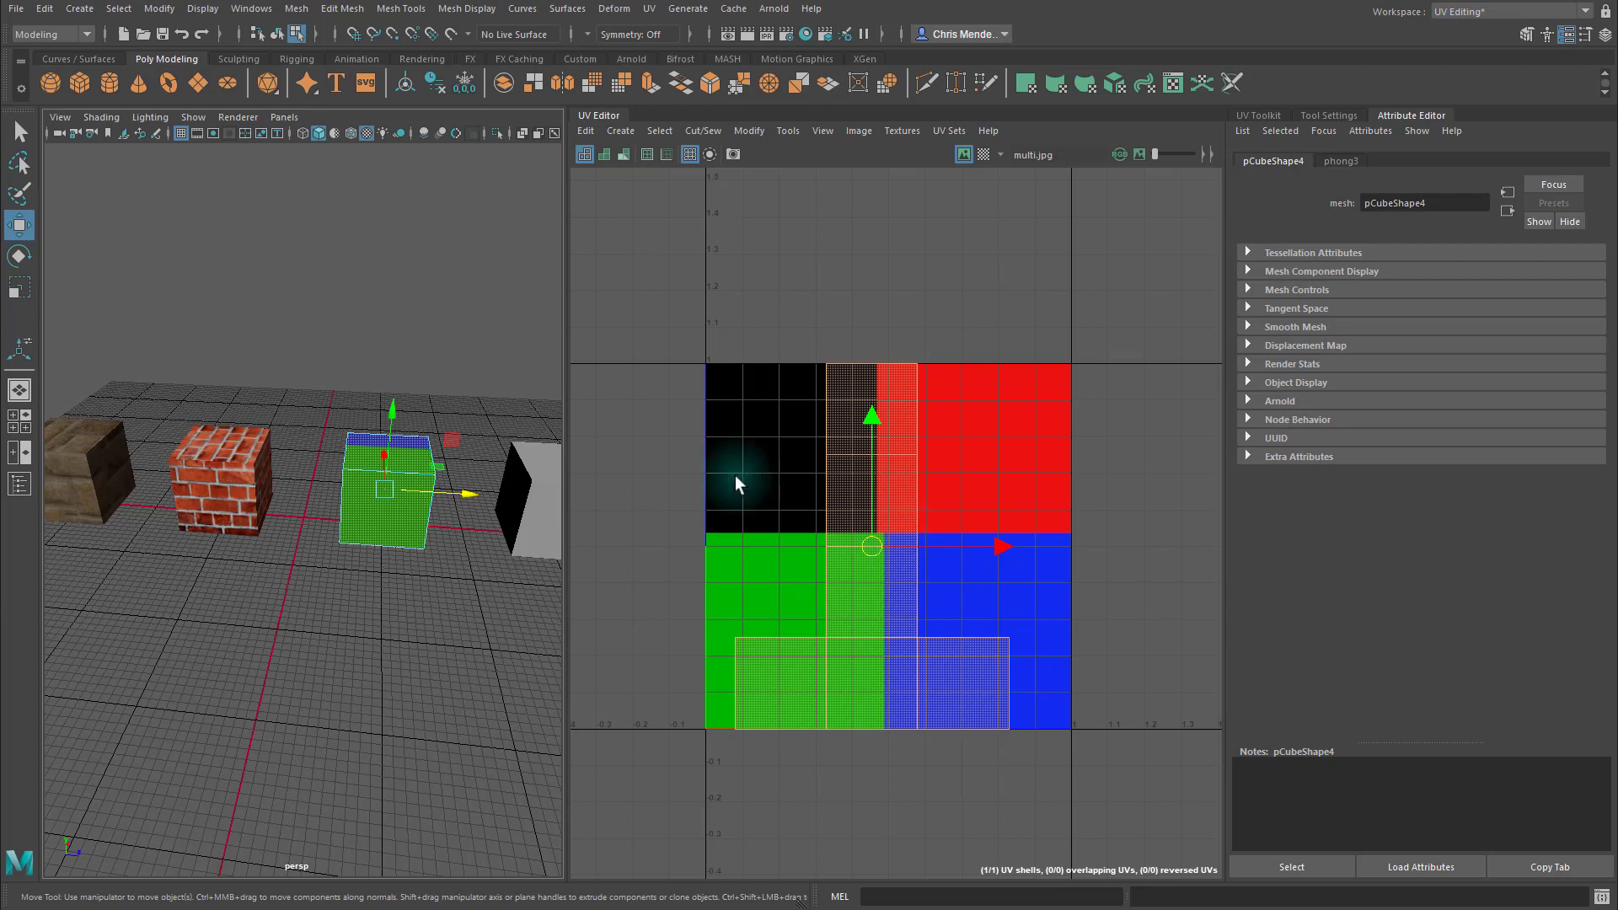
Return to object selection and select all four cubes so their UV layouts display together.
scroll(160, 527, "down", 5)
left_click_drag(140, 440, 427, 578)
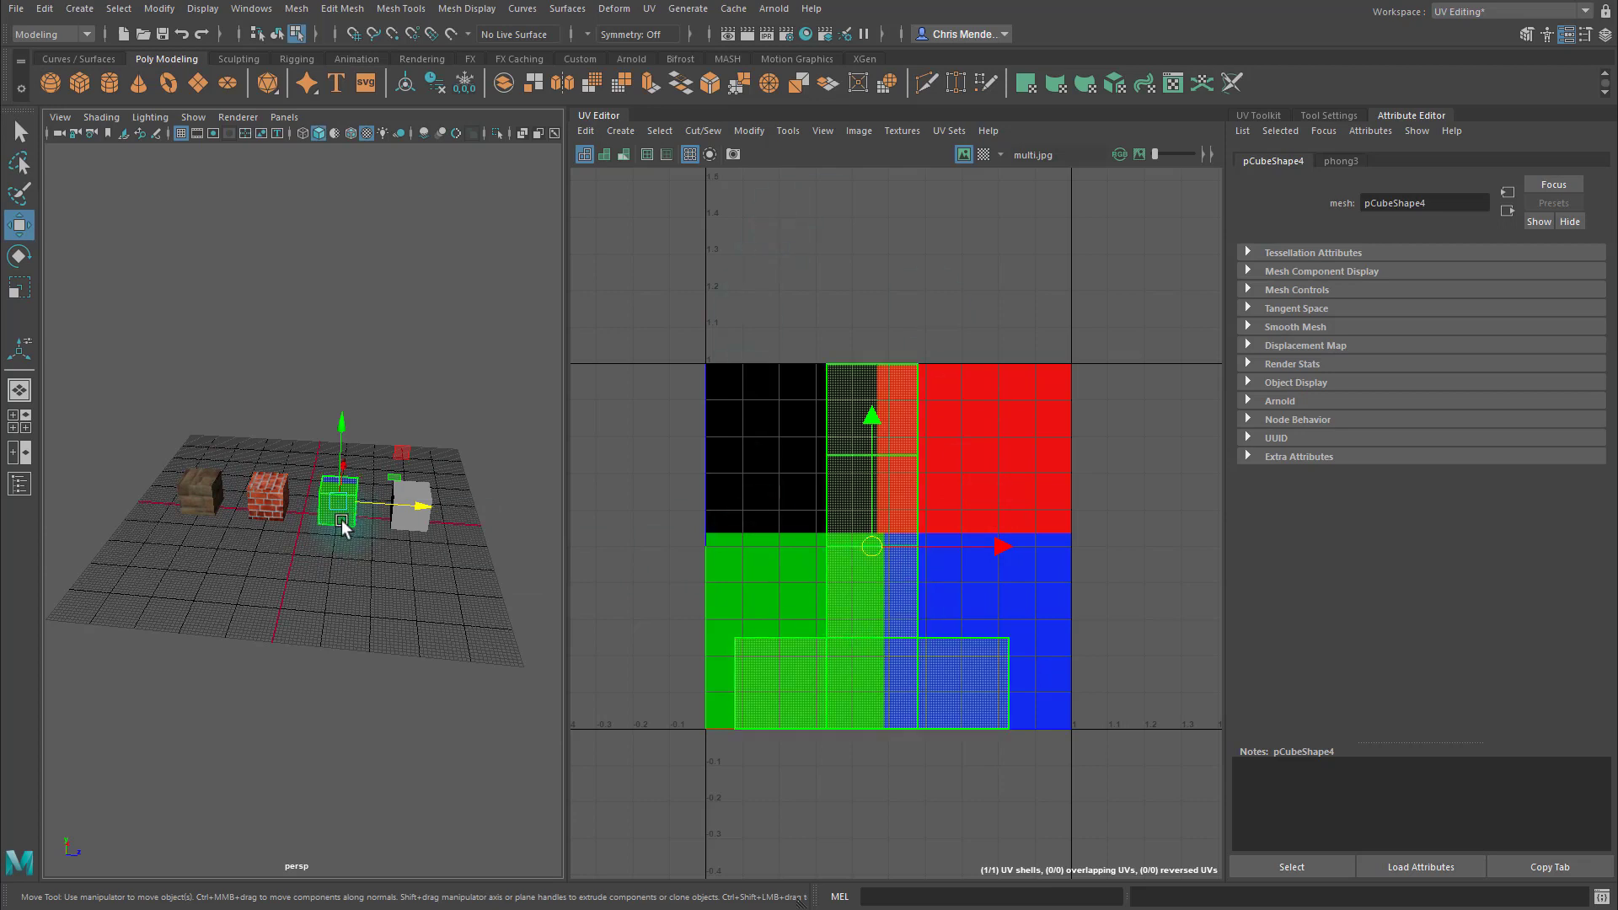
right_click(262, 504)
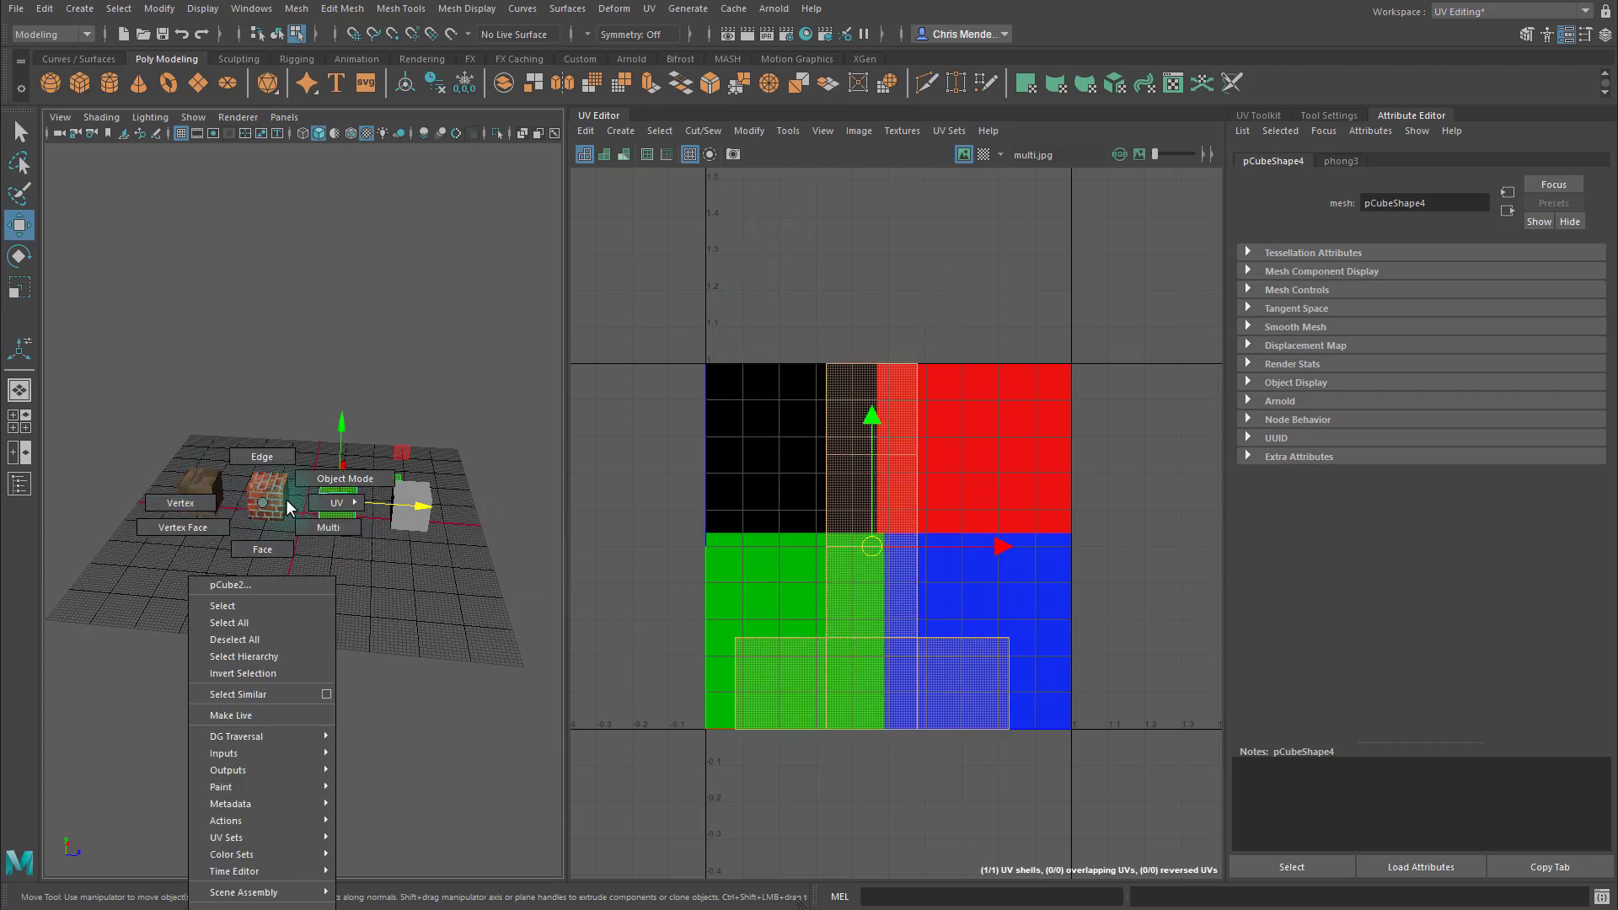
left_click(345, 478)
left_click_drag(144, 419, 514, 599)
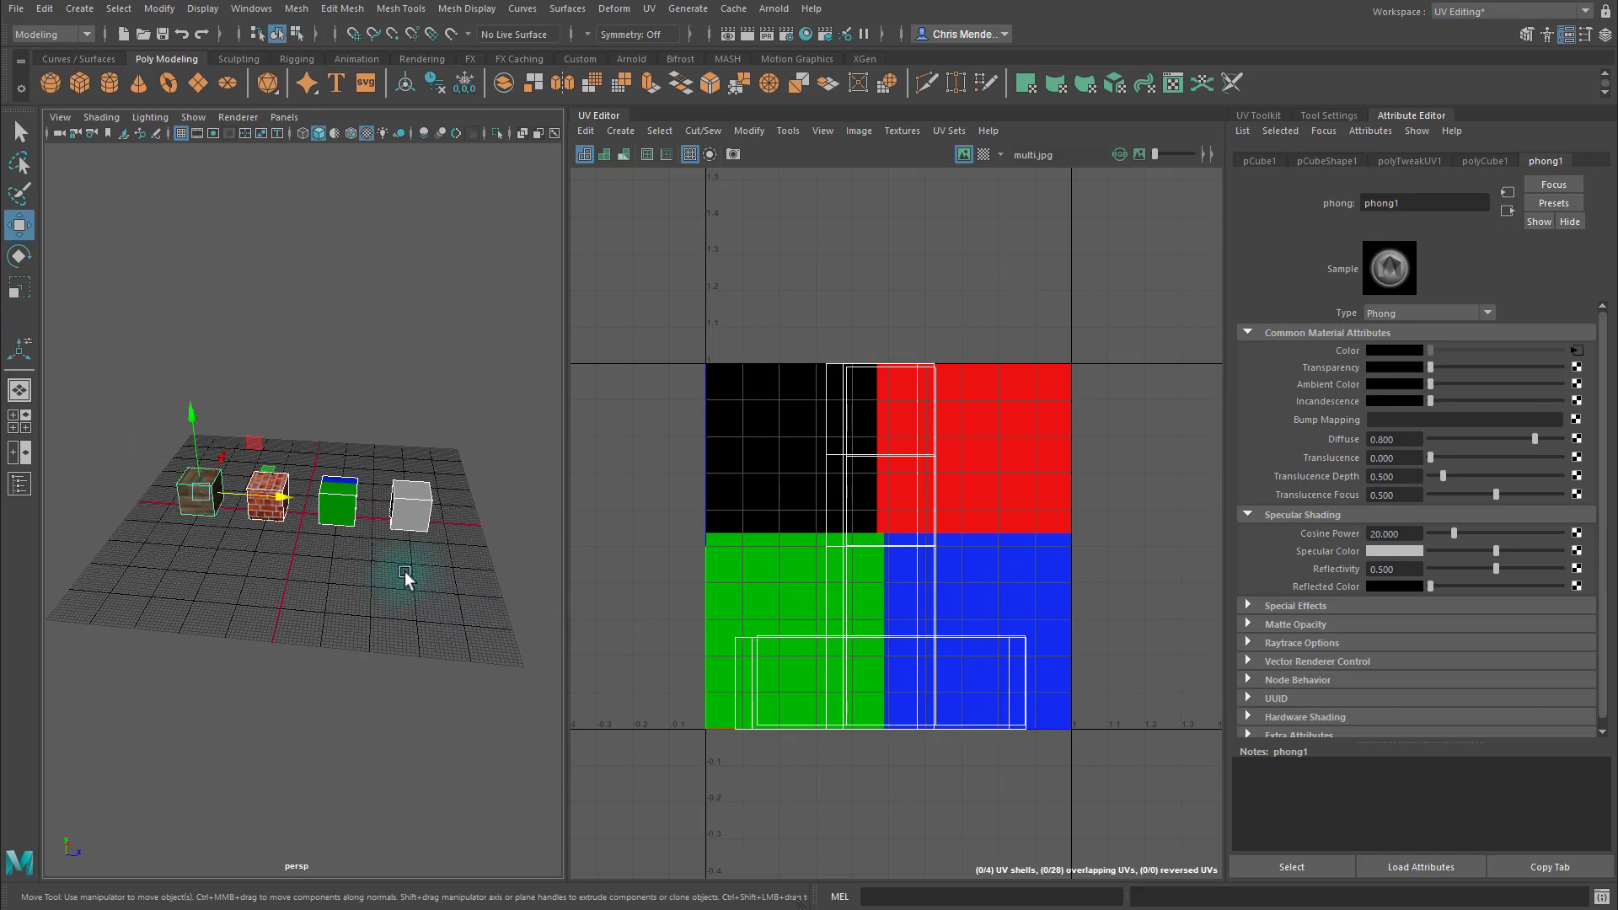
scroll(898, 654, "up", 2)
scroll(898, 648, "down", 1)
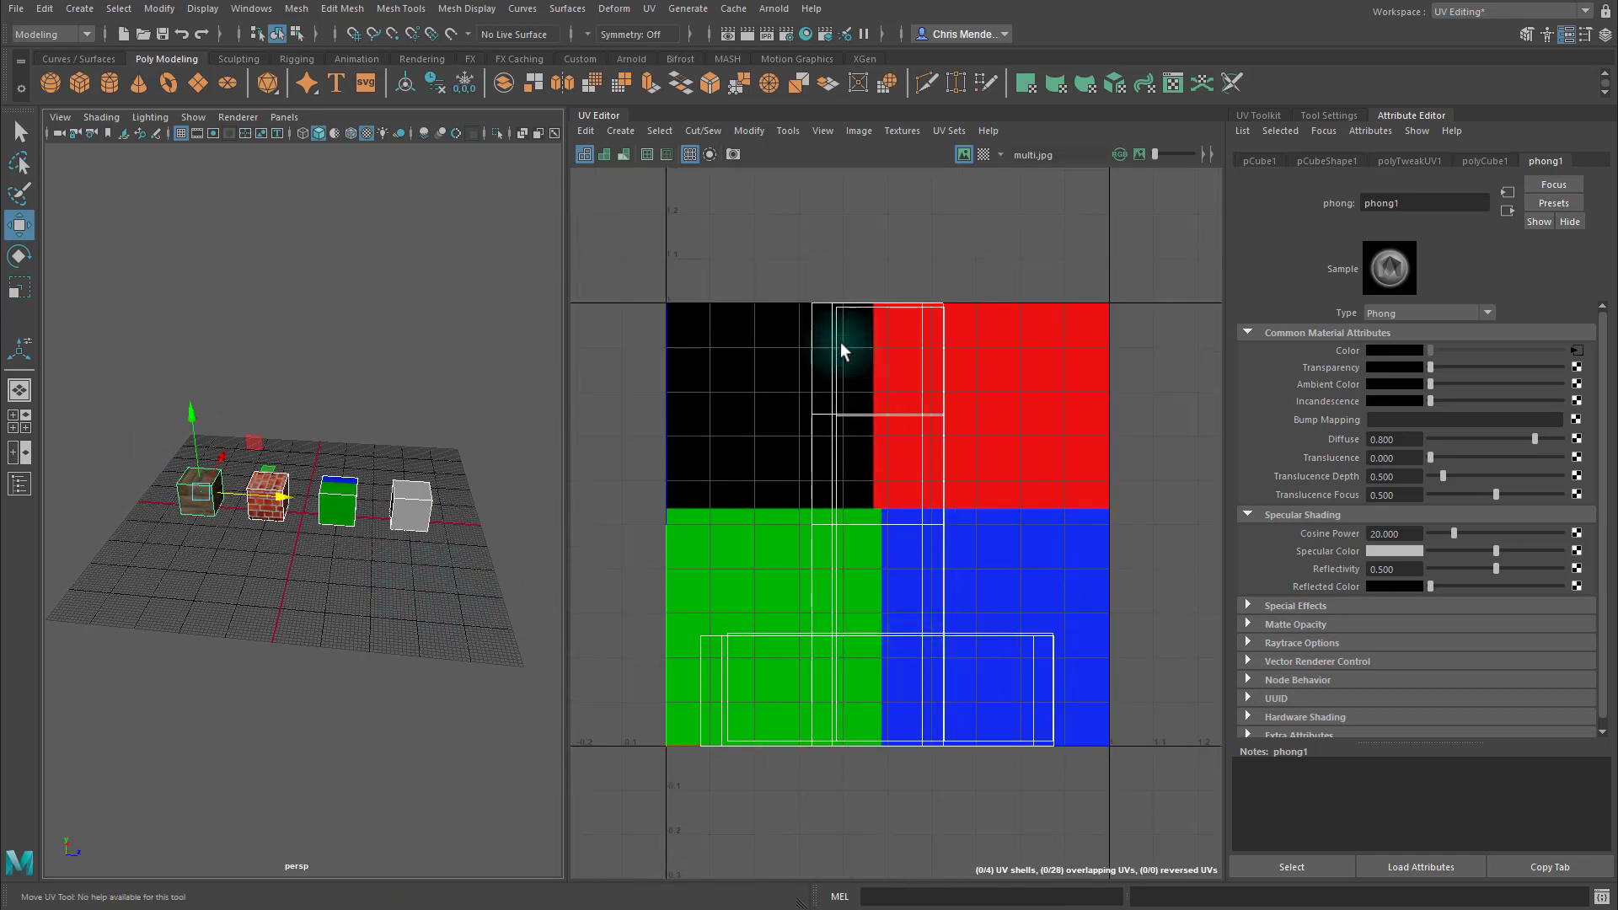
Move the third cube's UV shell up and to the left, mostly outside the four-color image.
right_click_drag(820, 365, 776, 345)
left_click(812, 382)
scroll(868, 506, "down", 1)
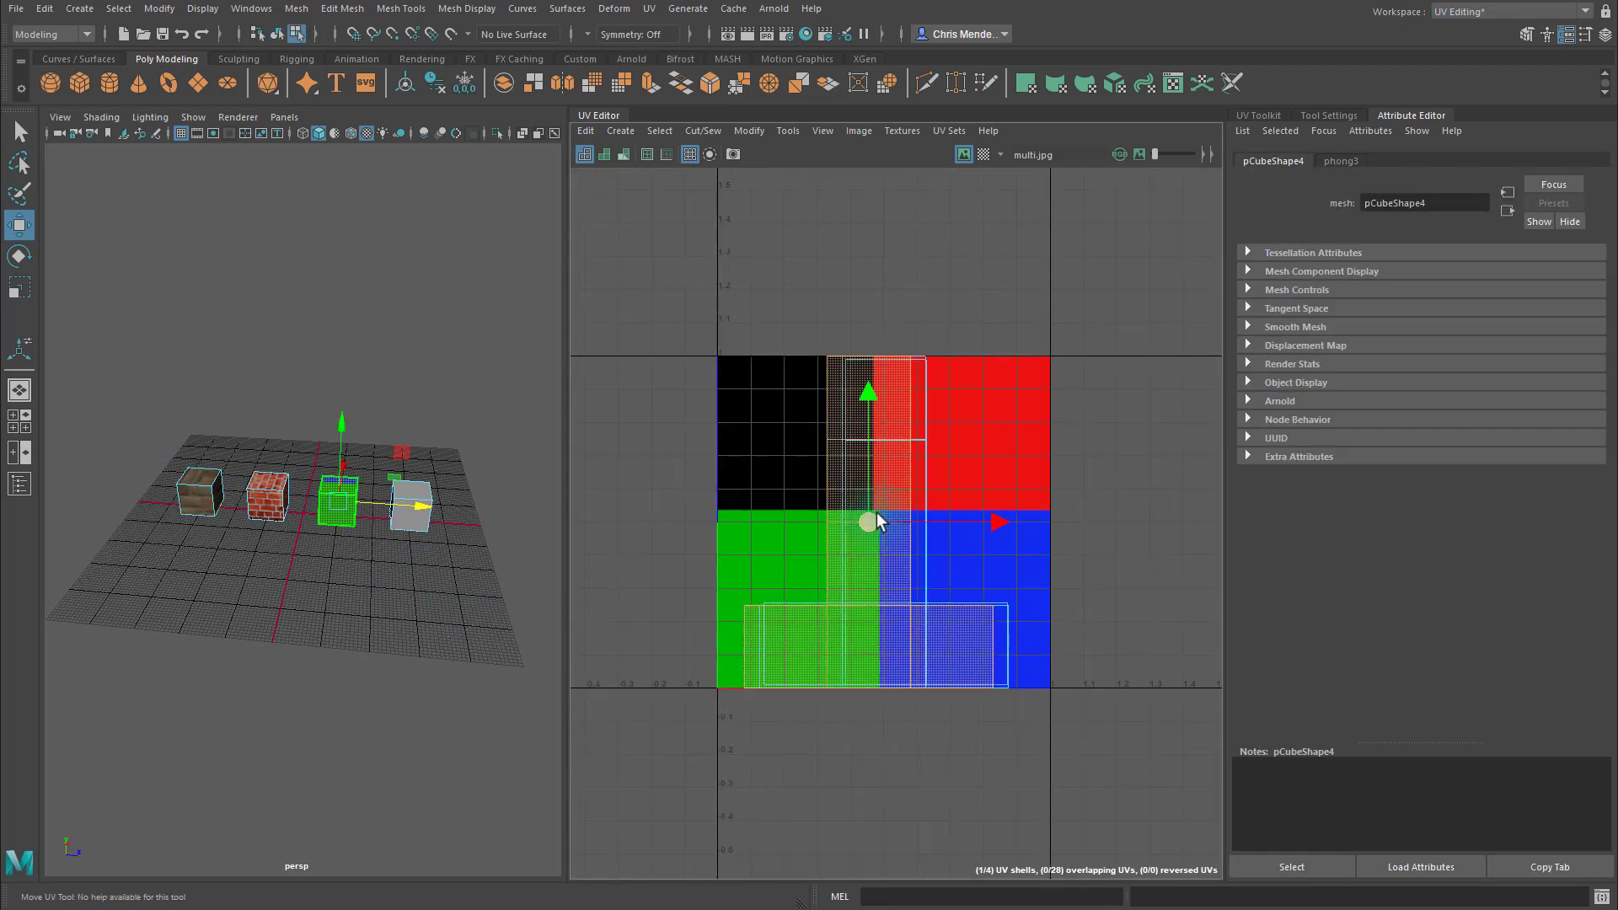
left_click_drag(877, 527, 687, 402)
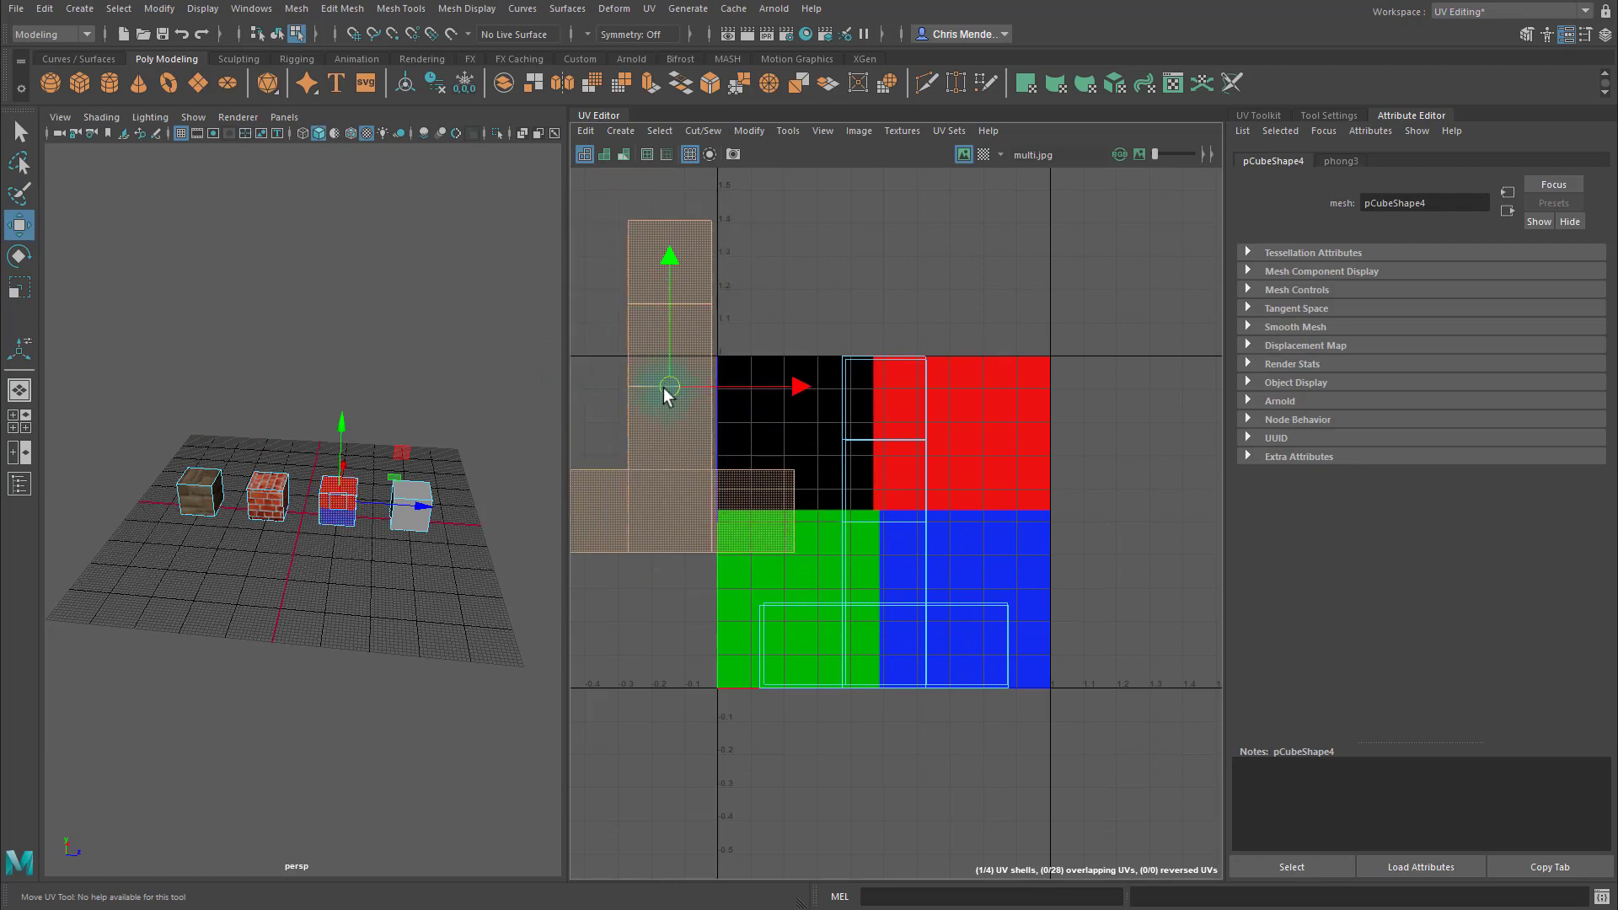
Spread the three remaining overlapping UV shells apart, one to the upper right, one straight up and one down.
left_click(880, 533)
left_click_drag(885, 526, 1122, 361)
left_click(876, 515)
left_click_drag(876, 518, 889, 246)
left_click(897, 571)
left_click_drag(883, 522, 898, 626)
scroll(980, 651, "down", 3)
scroll(979, 651, "up", 2)
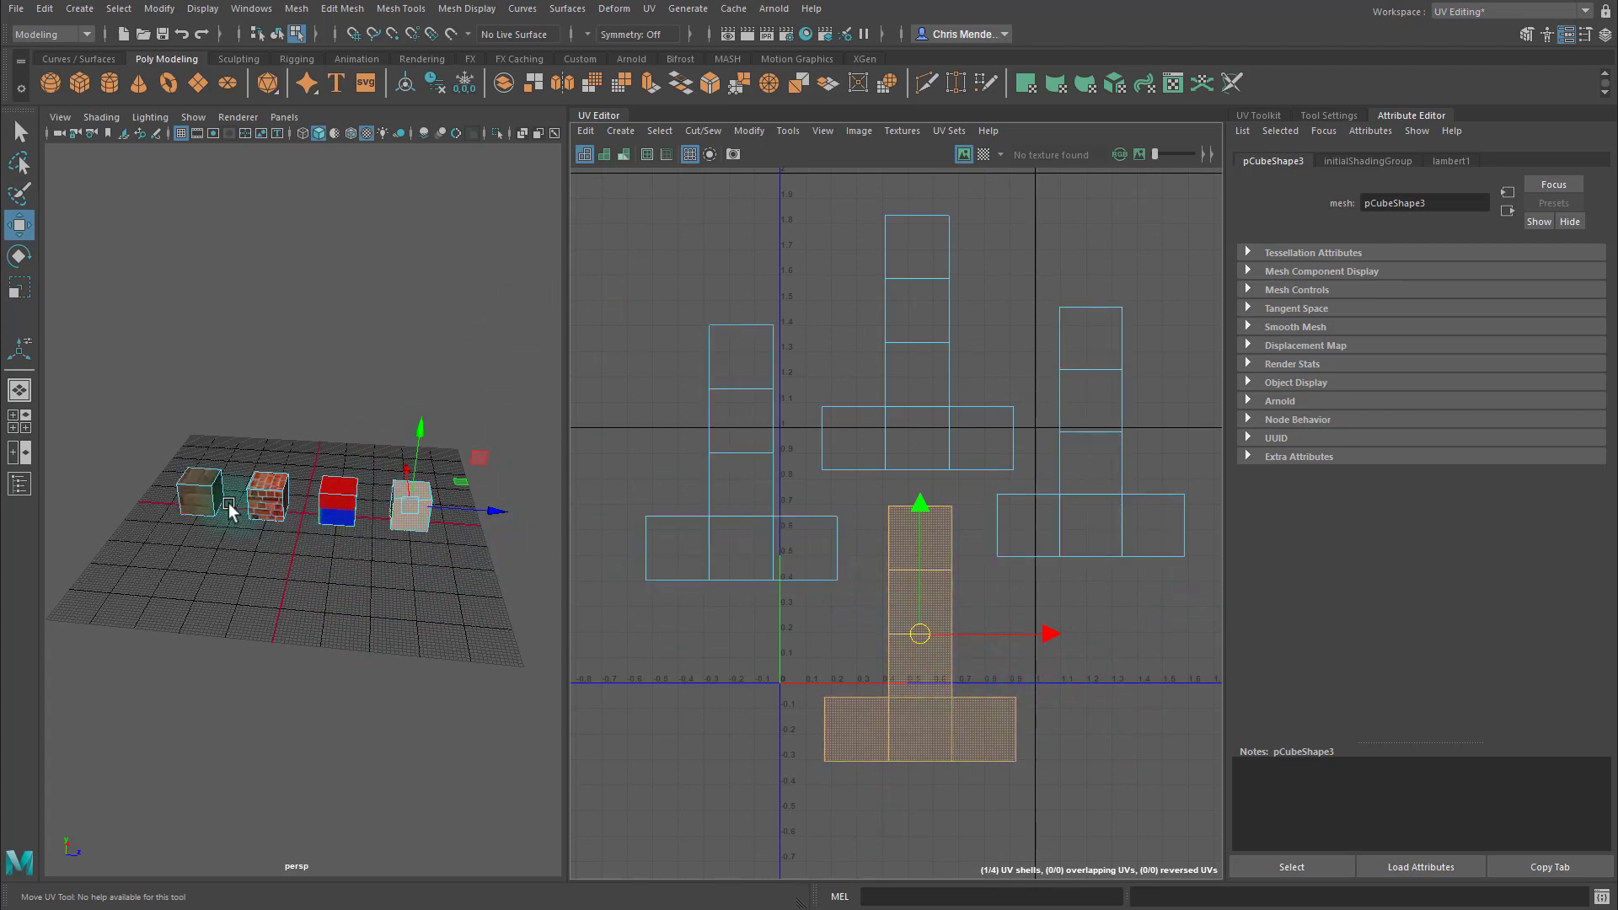
Select all four cubes as objects and assign them the existing phong3 material.
right_click_drag(259, 503, 318, 479)
left_click_drag(136, 411, 550, 634)
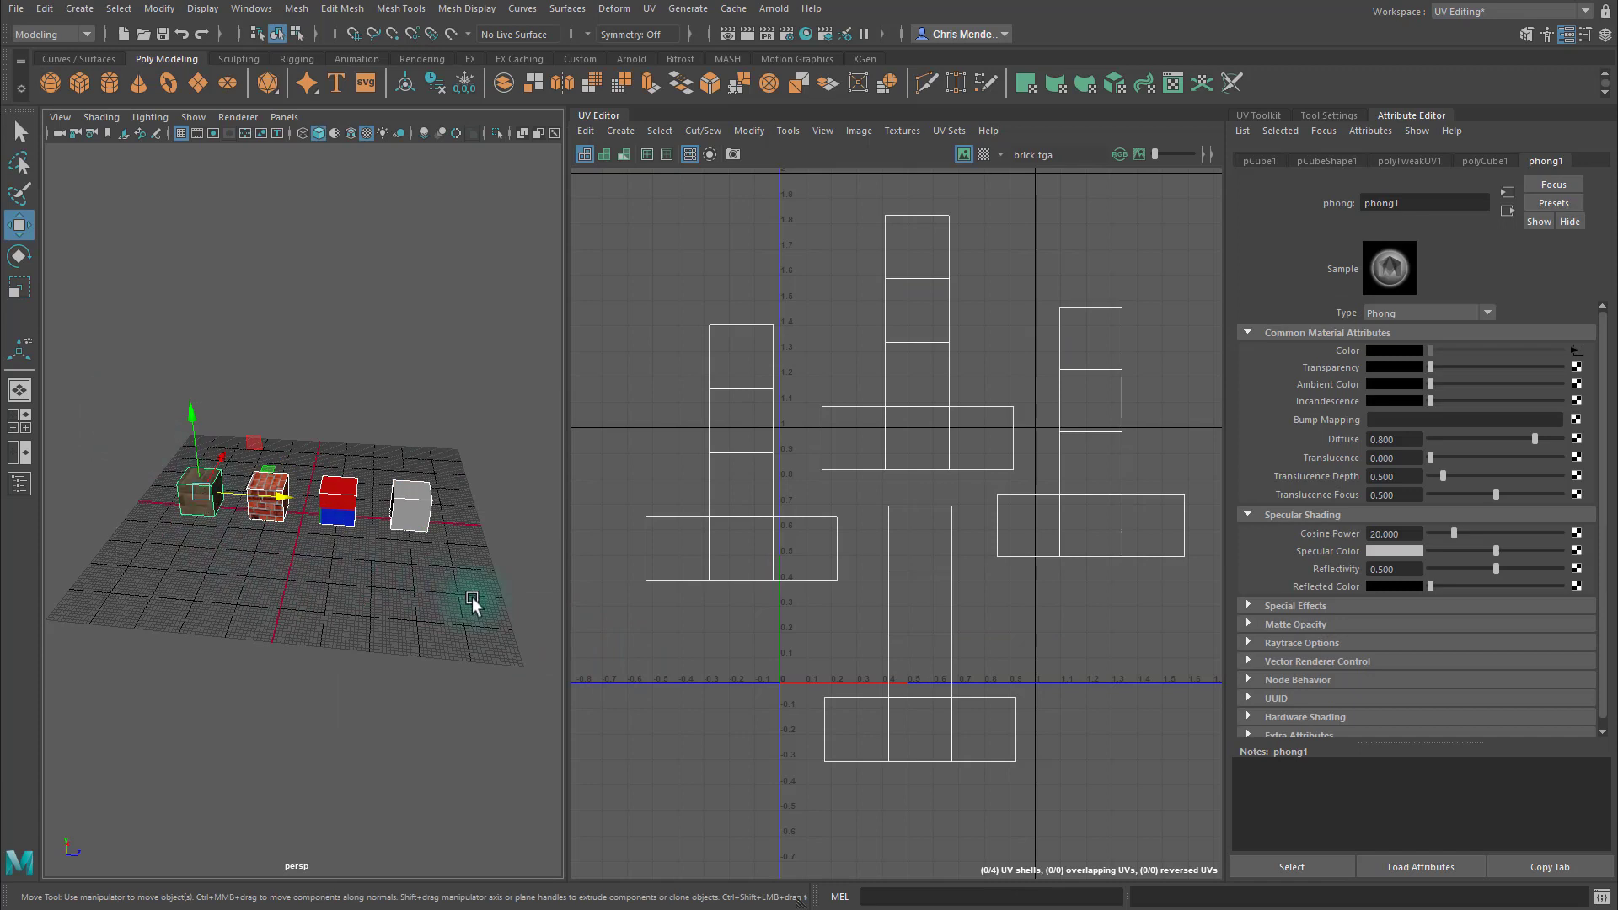
right_click_drag(339, 497, 339, 494)
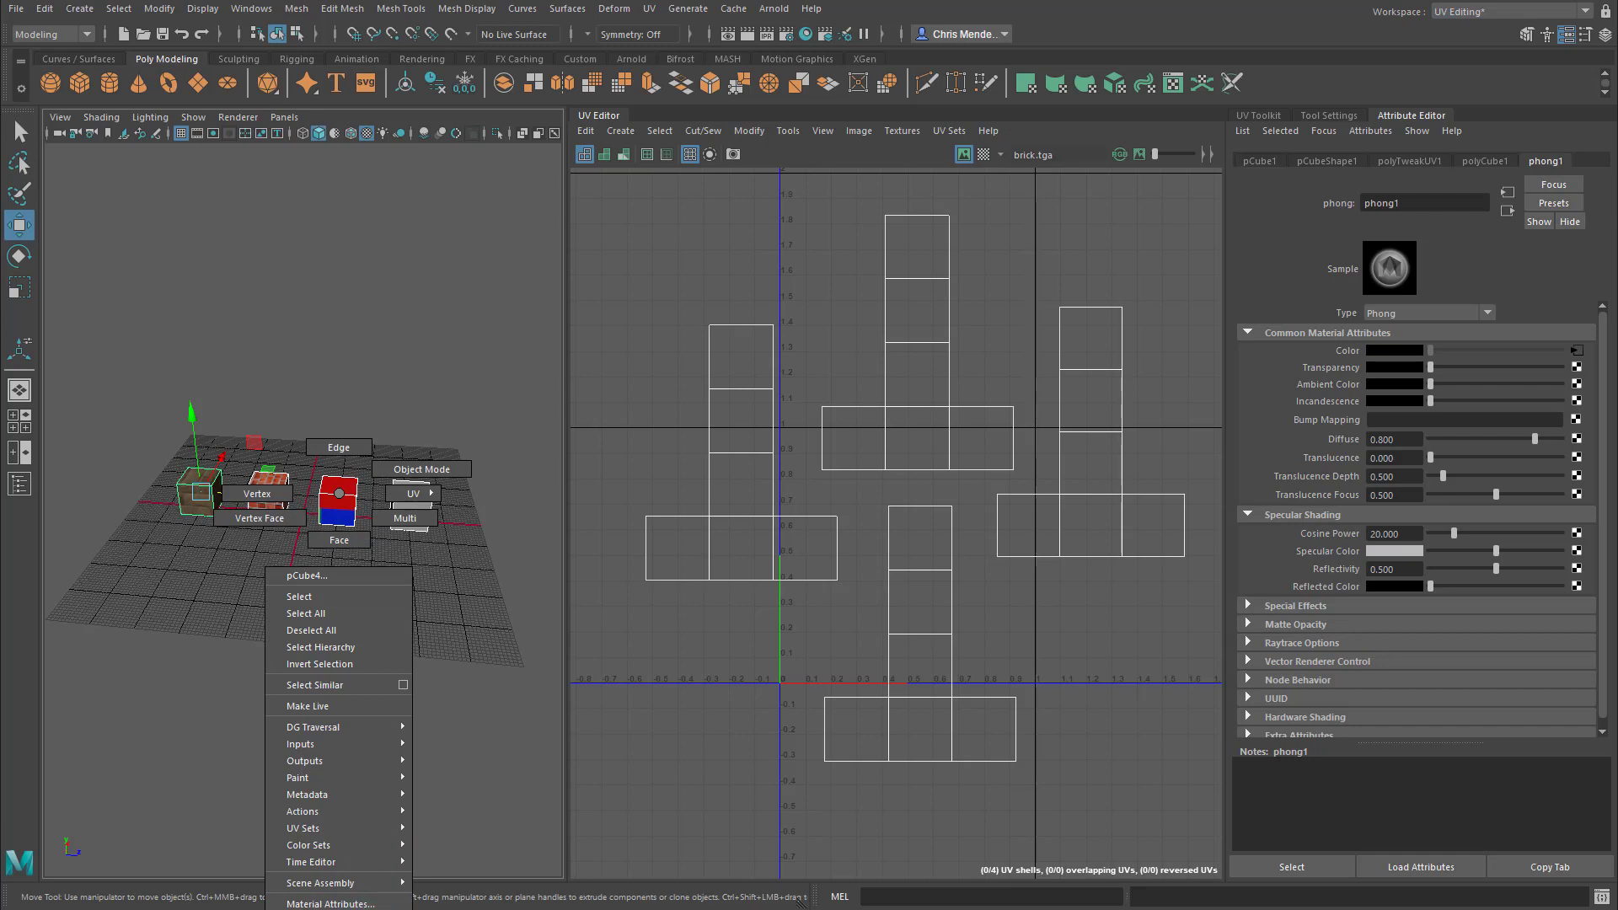
right_click_drag(338, 493, 371, 909)
scroll(408, 588, "up", 2)
scroll(408, 588, "down", 1)
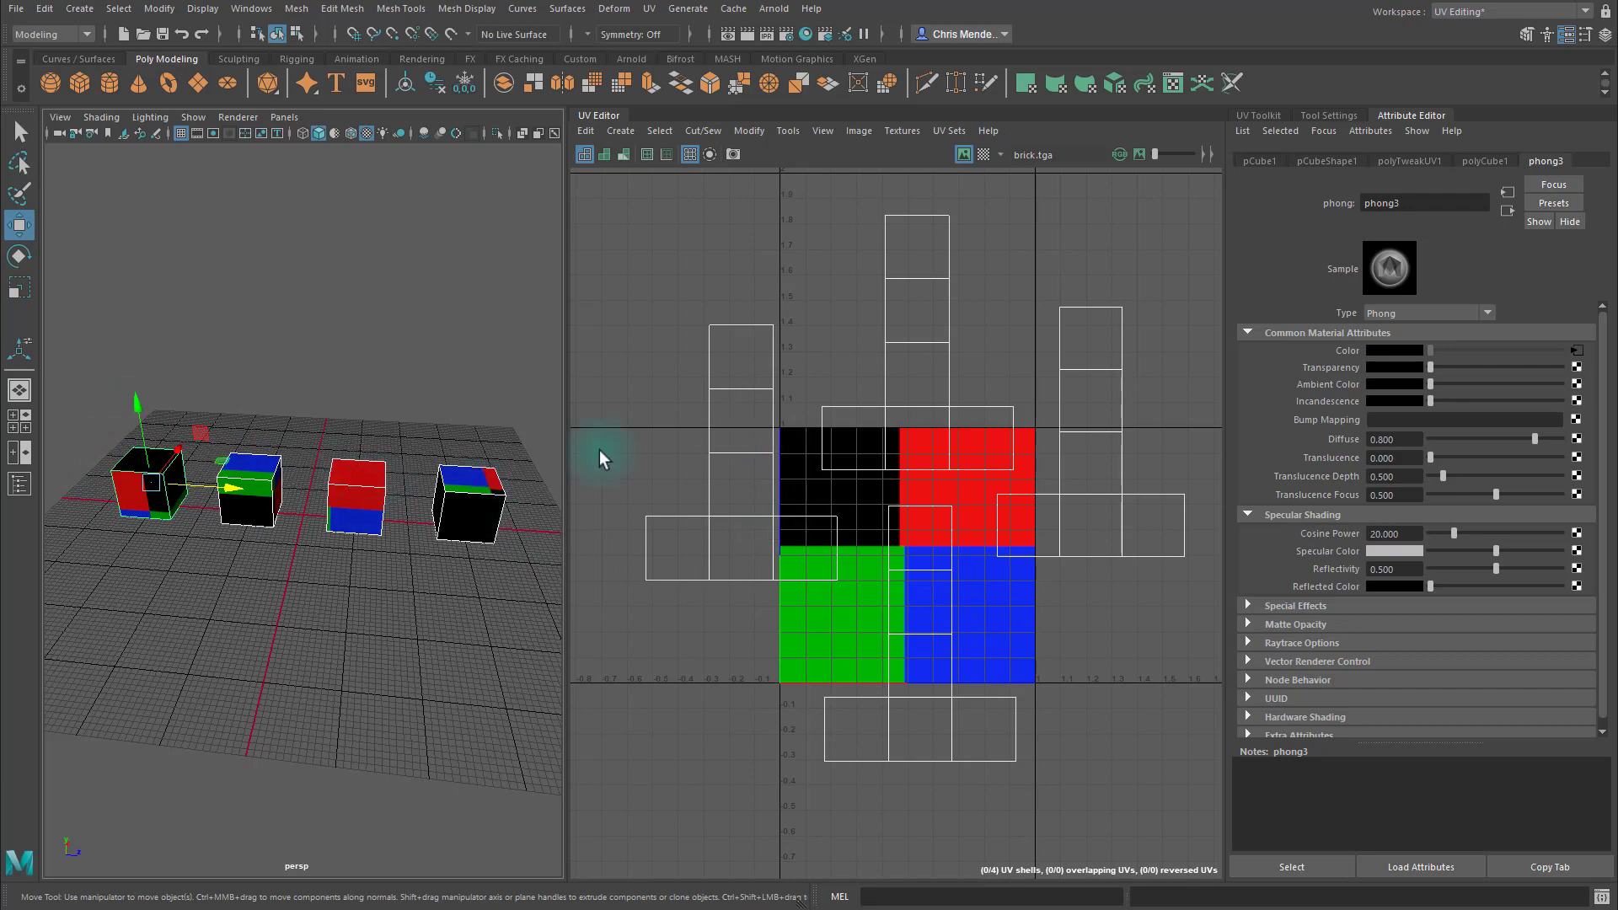
Move the first cube's UV shell into the black area of the image and scale it down to fit inside.
right_click_drag(772, 416, 680, 366)
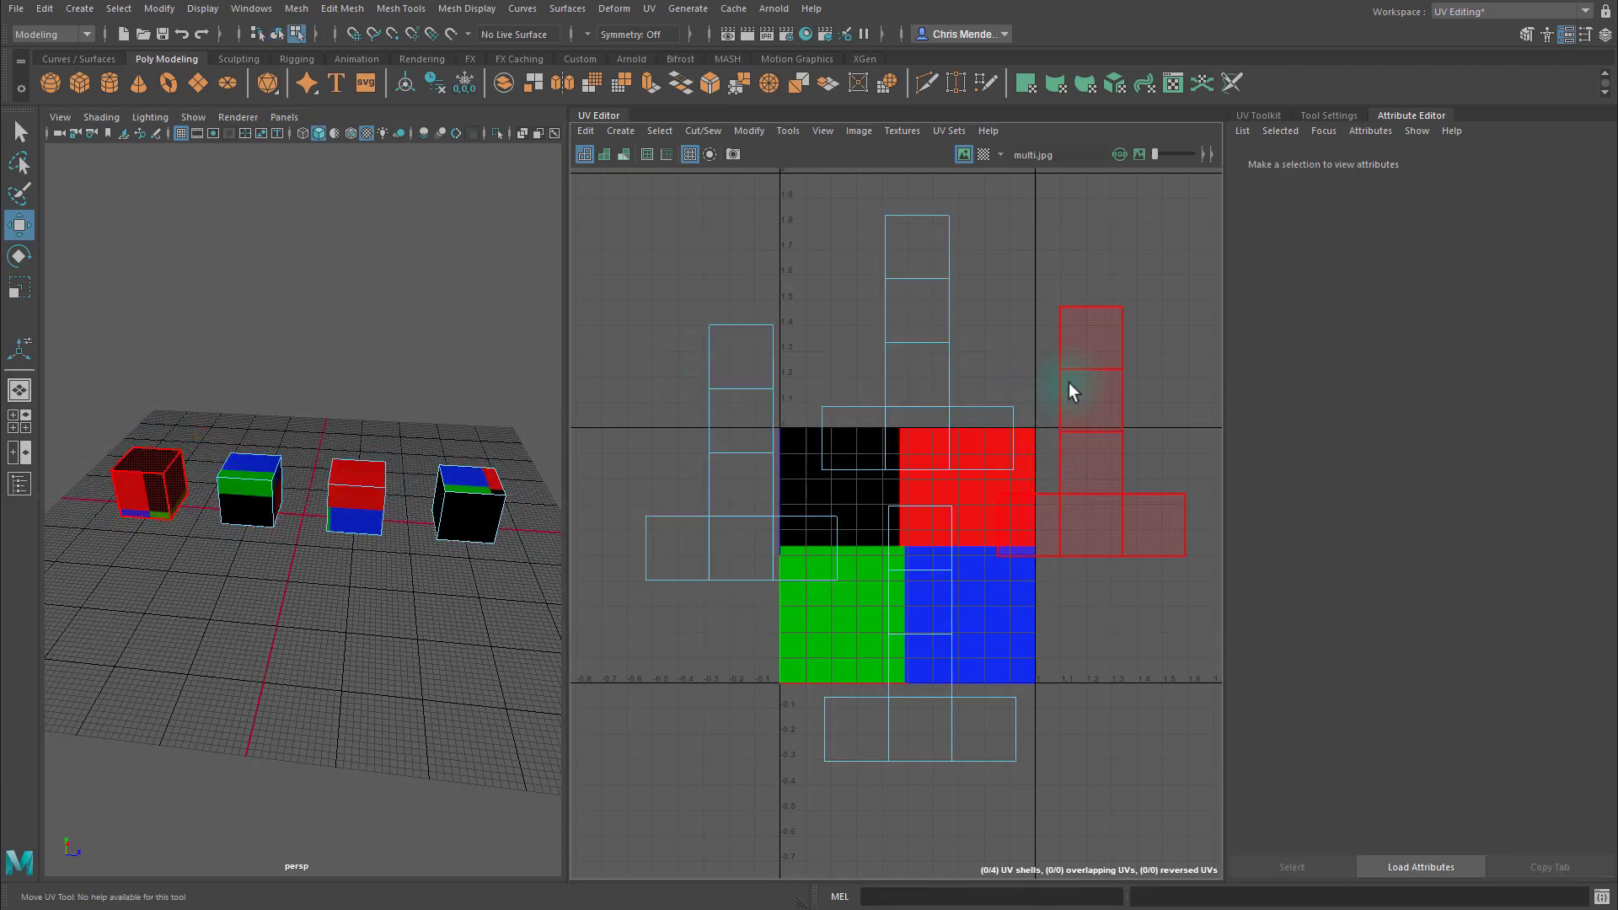
left_click(1111, 408)
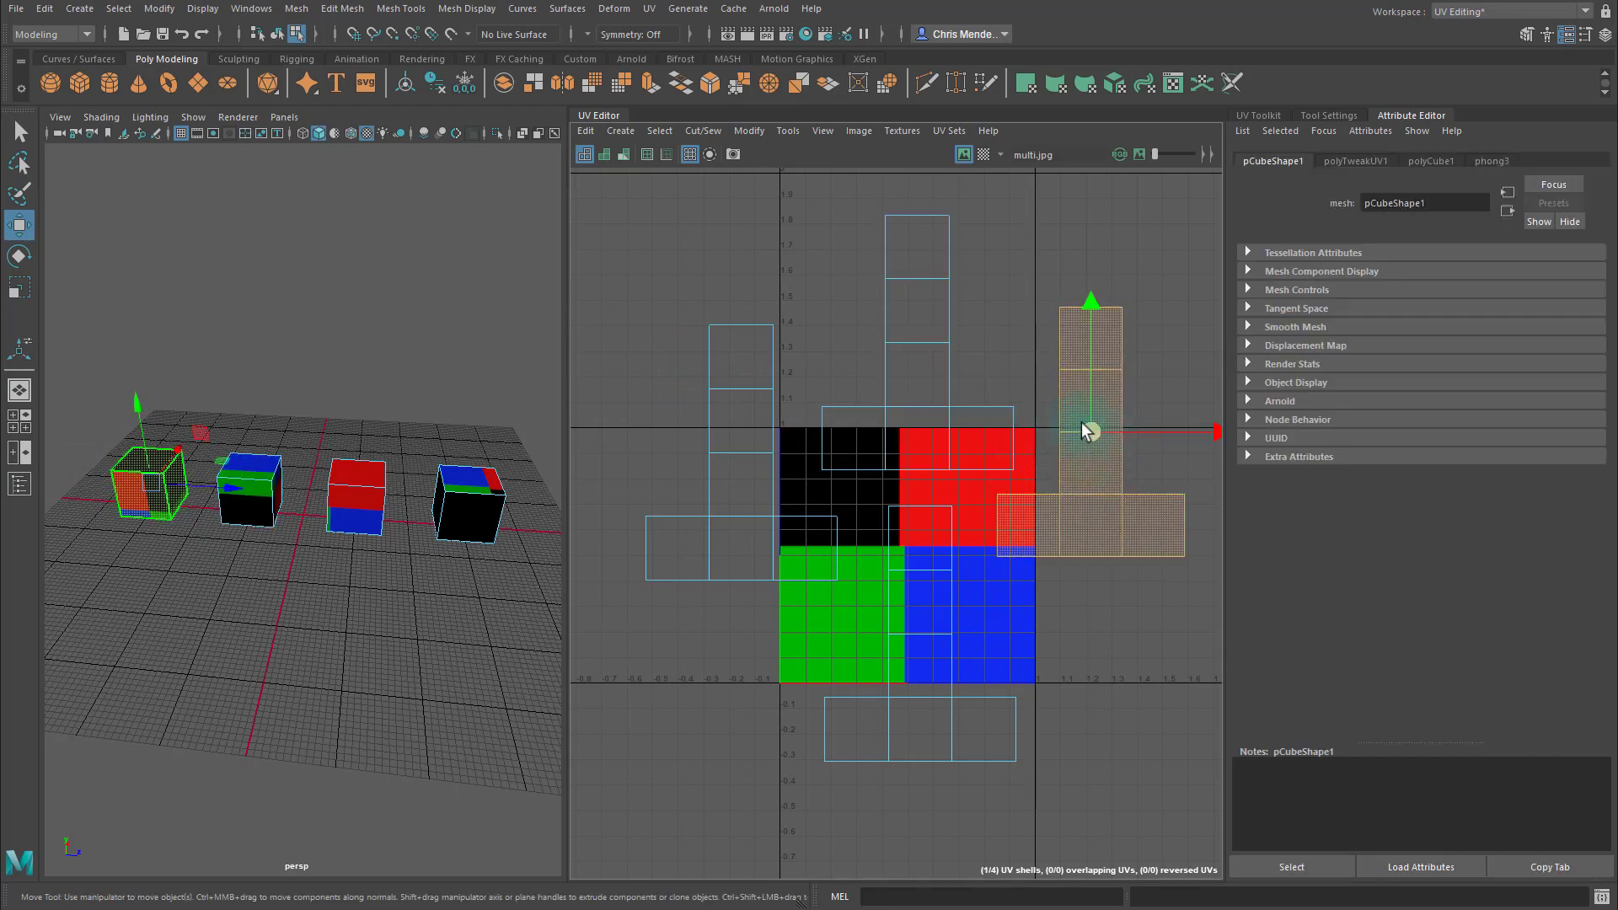
left_click_drag(1080, 422, 841, 484)
key("r")
key("w")
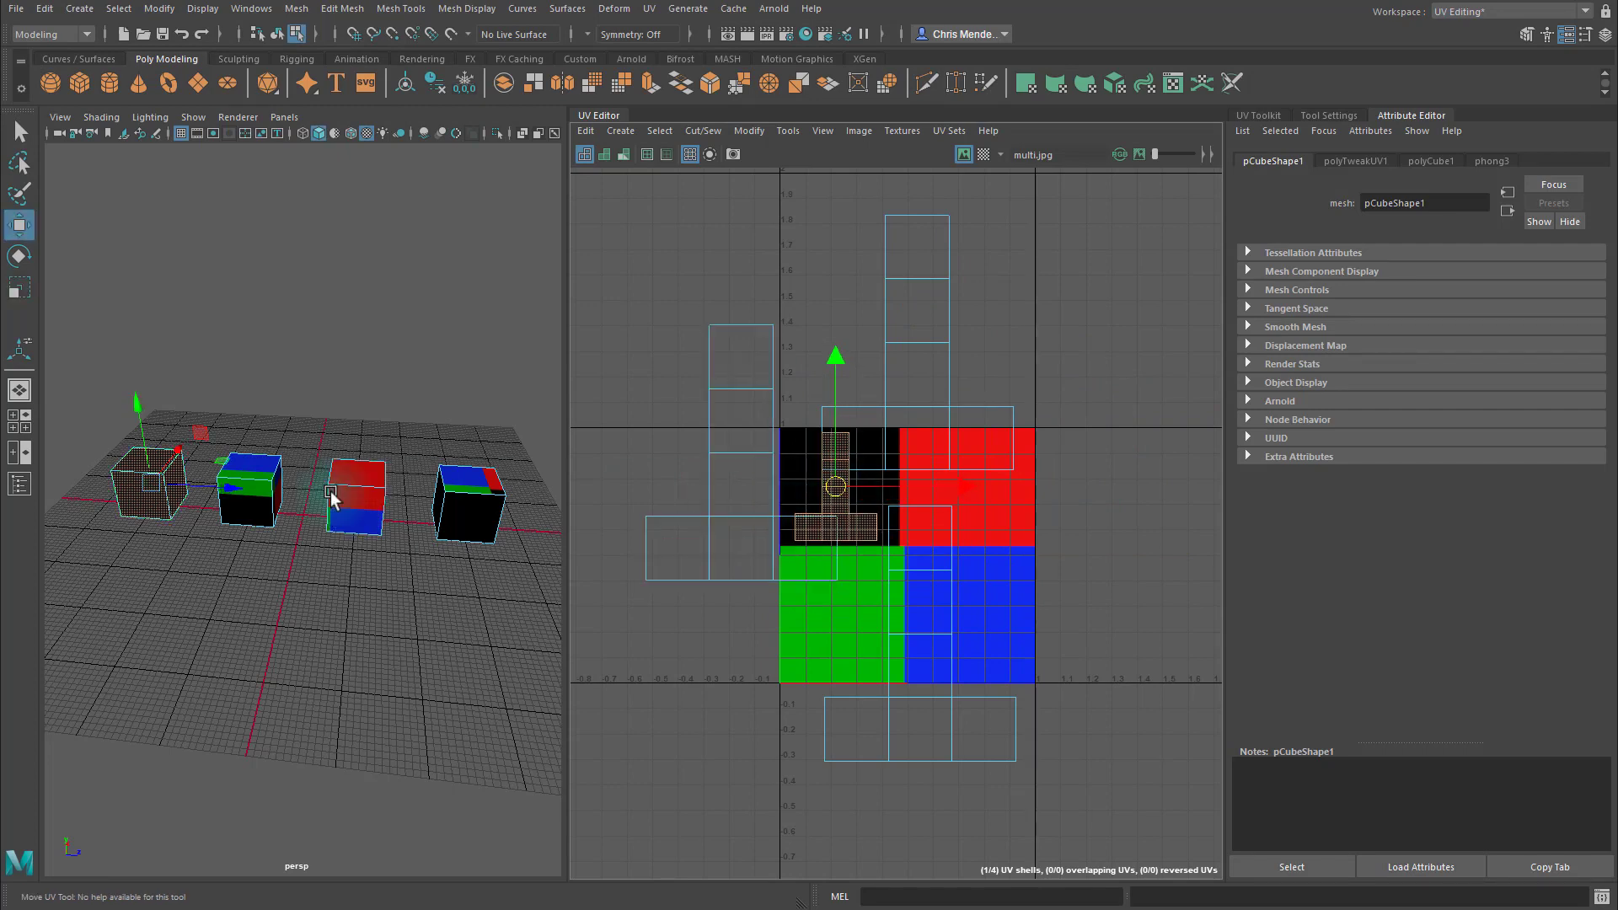
Move the second cube's UV shell into the red area of the image and scale it down to fit inside.
left_click(932, 425)
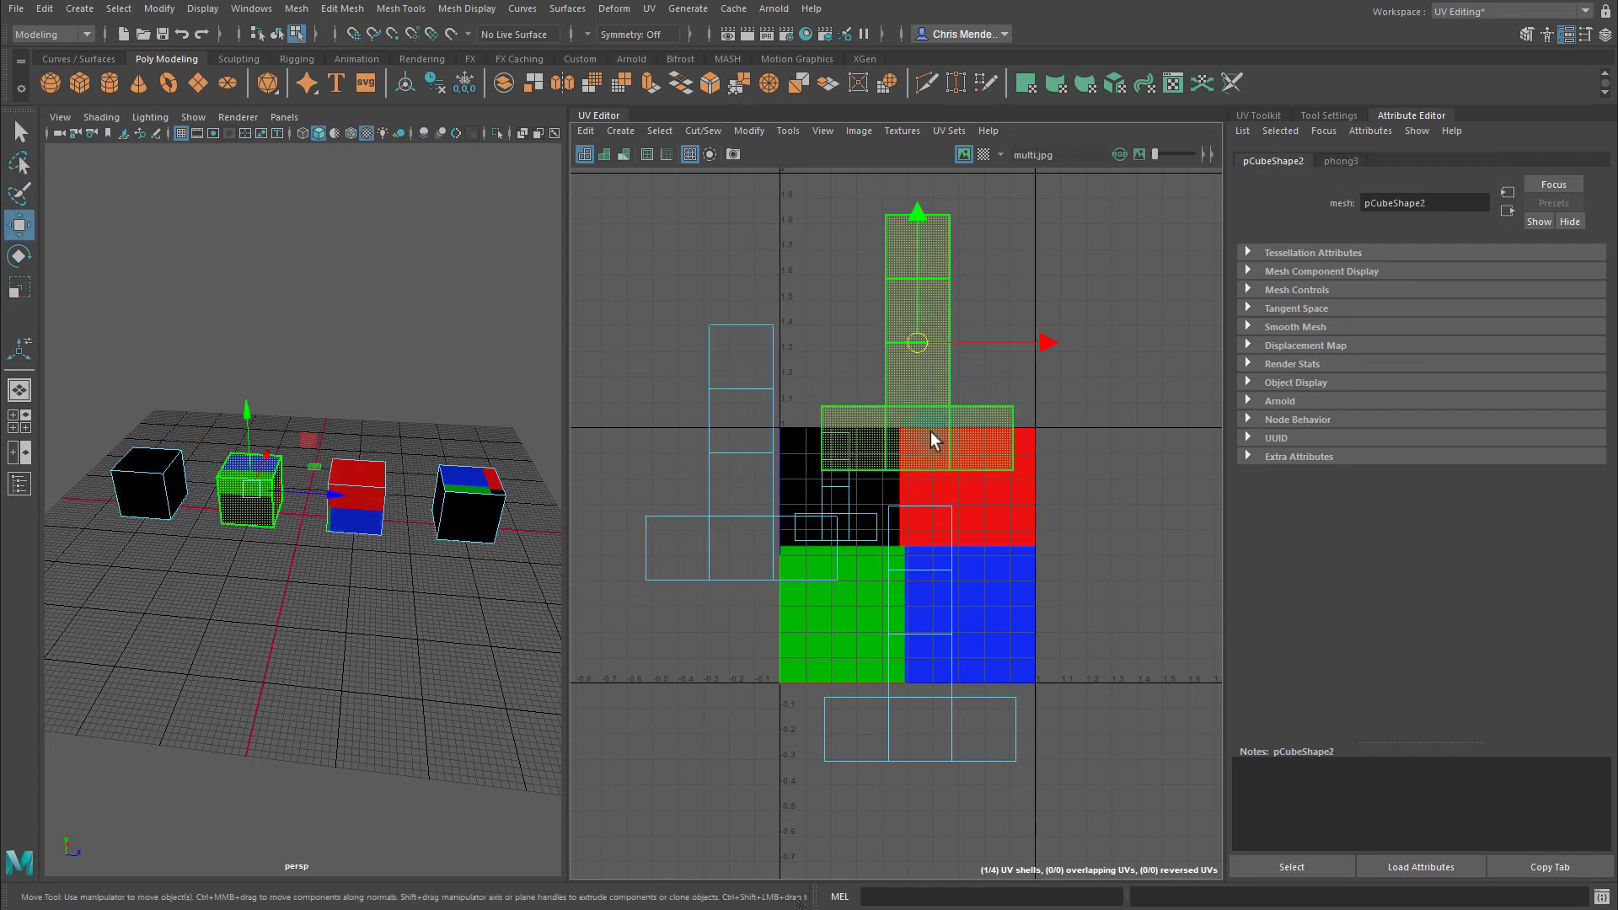
key("r")
left_click_drag(918, 337, 963, 480)
key("w")
key("r")
key("w")
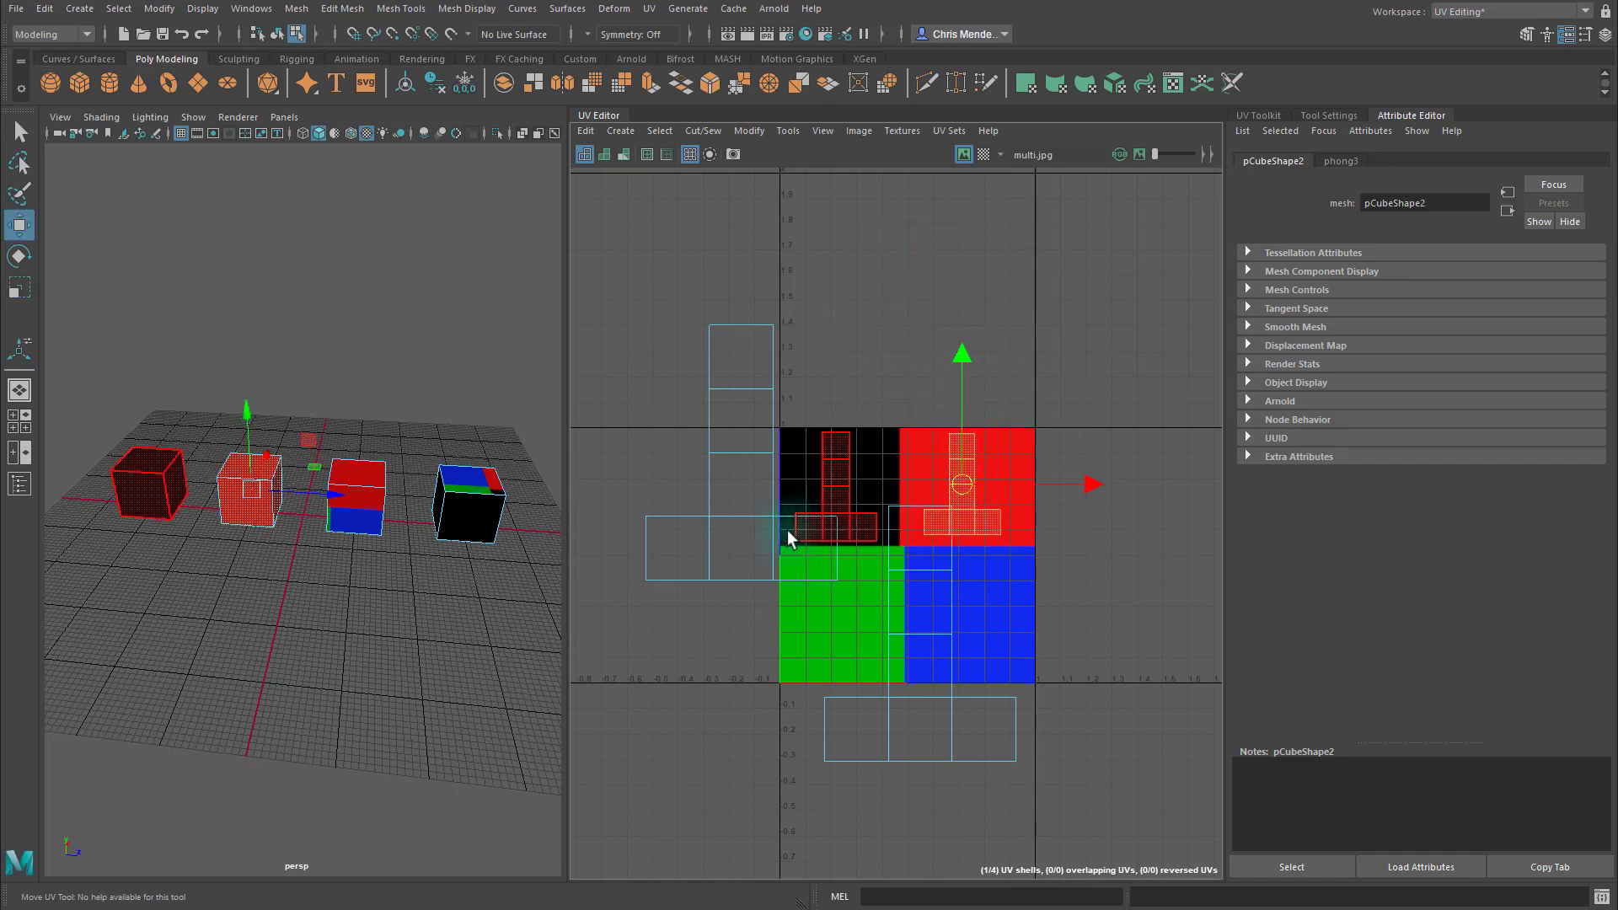
Move the third cube's UV shell into the green area of the image and scale it down to fit inside.
left_click(718, 527)
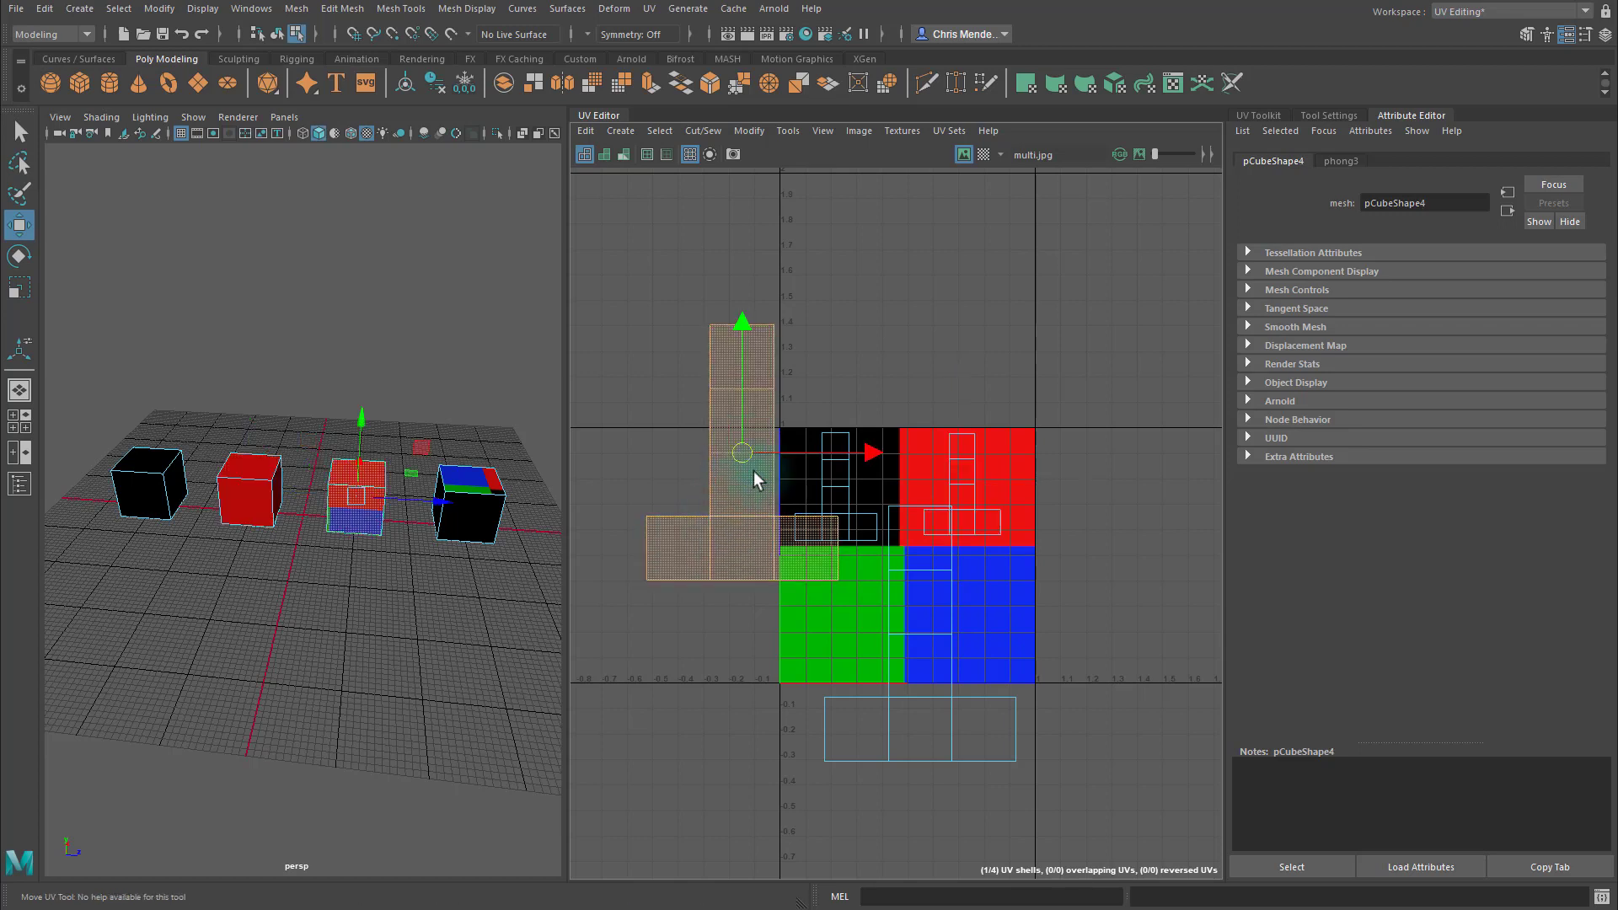
left_click_drag(753, 472, 841, 617)
key("r")
key("w")
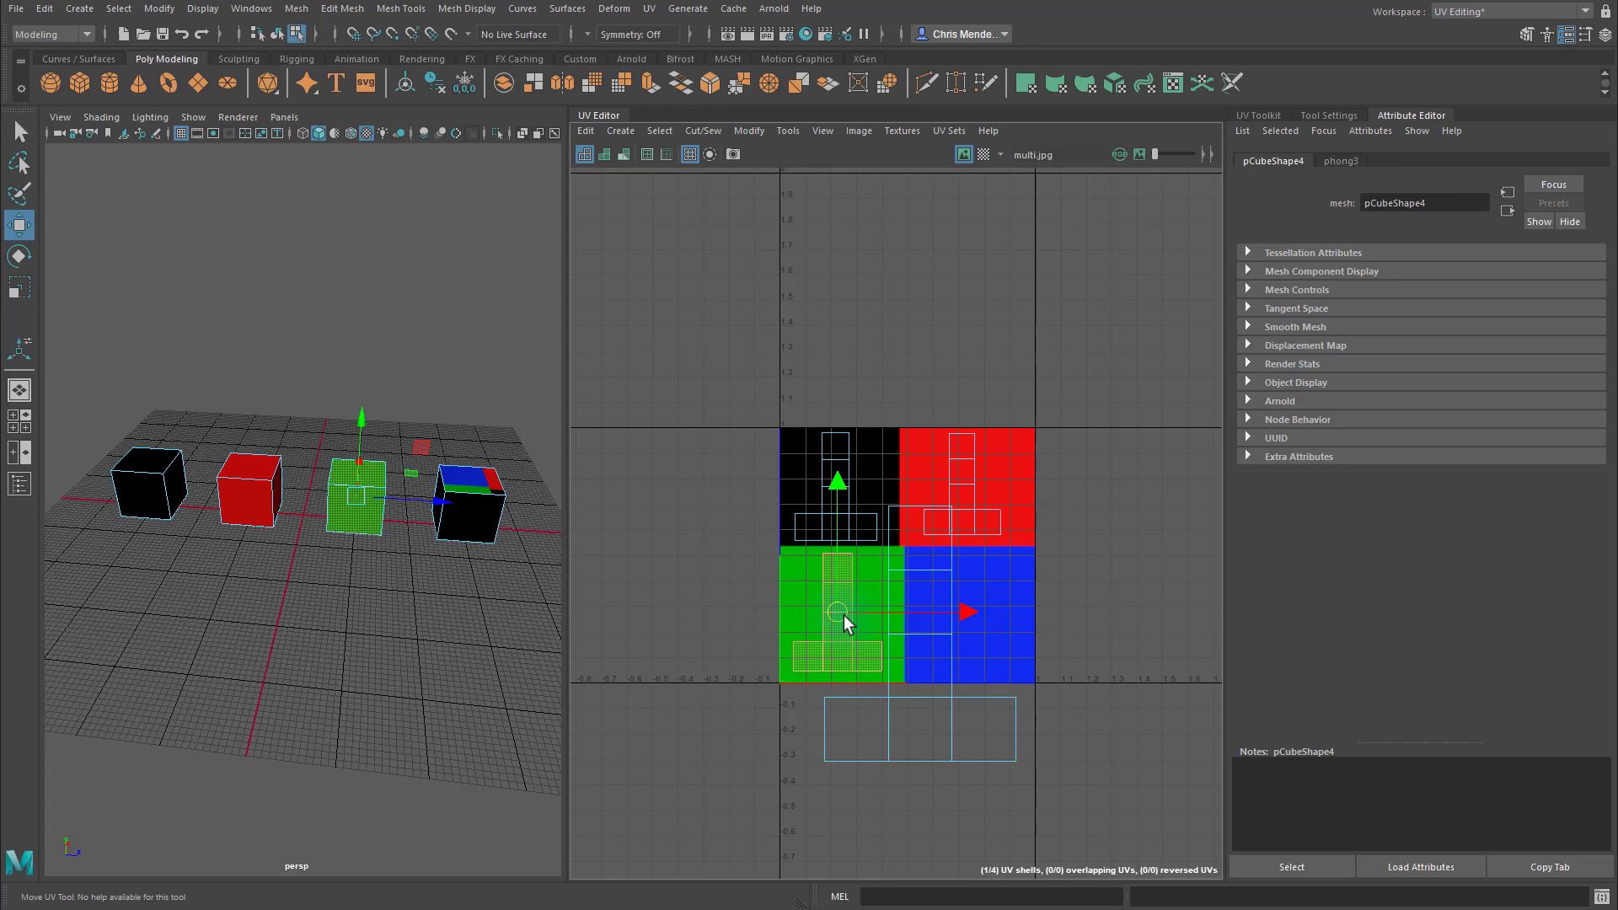
Move the fourth cube's UV shell into the blue area of the image and scale it down to fit inside.
left_click(942, 699)
key("r")
left_click_drag(934, 647, 964, 624)
key("w")
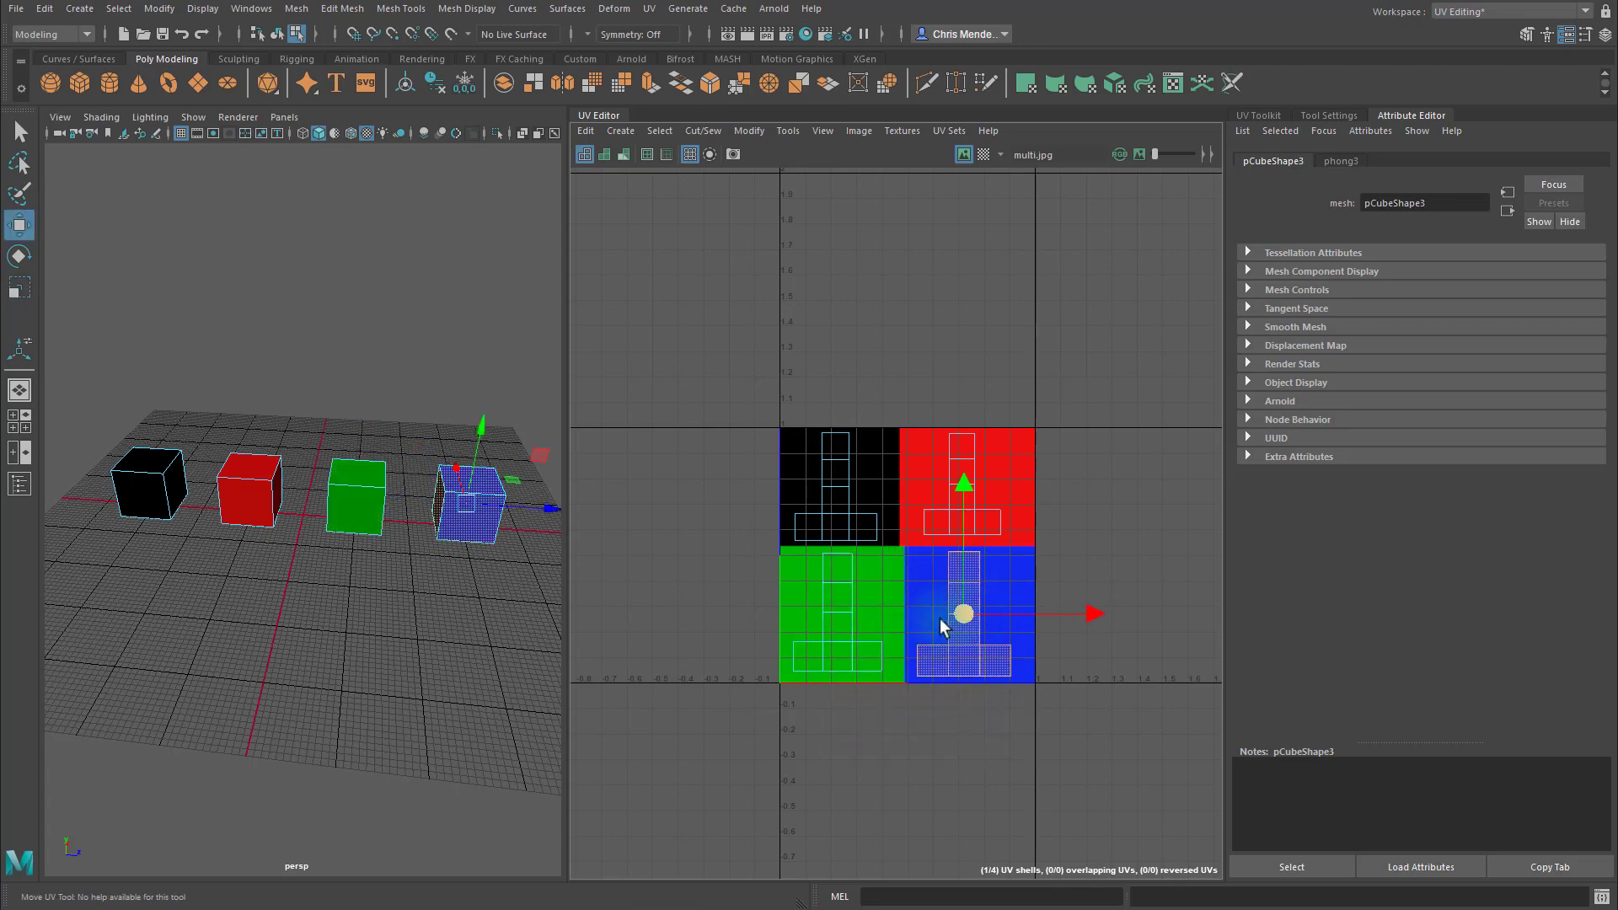
left_click_drag(437, 589, 352, 594, "alt")
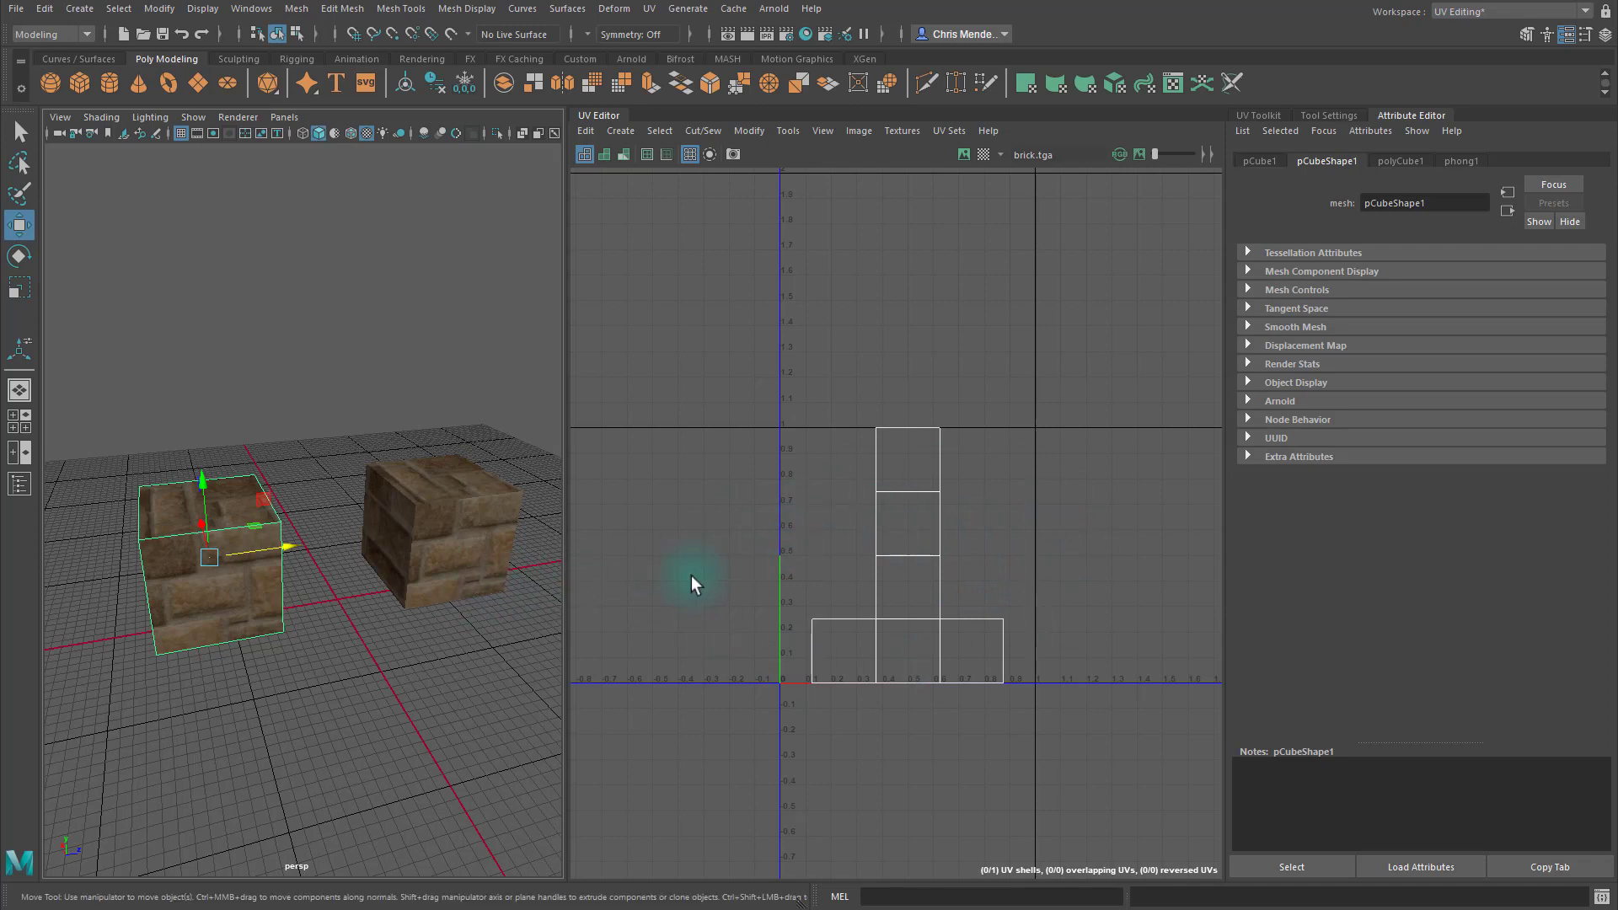
Display the brick.tga texture behind the first brick cube's UVs and compare the cube's faces with the layout.
left_click(965, 155)
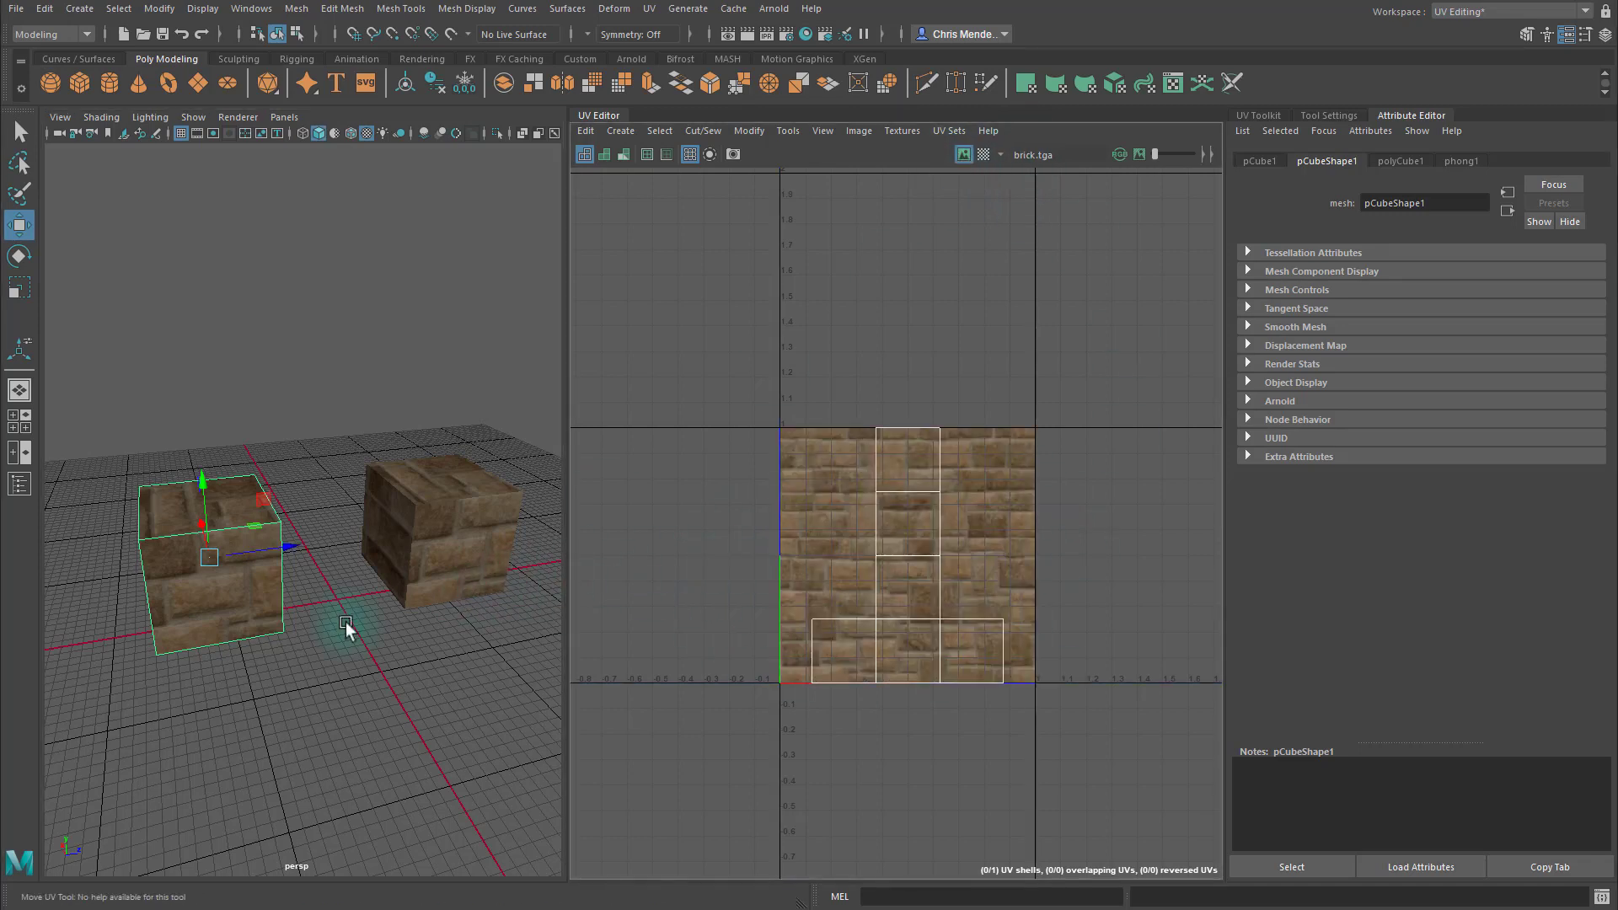
scroll(322, 628, "up", 4)
scroll(312, 620, "down", 5)
middle_click_drag(259, 607, 354, 593, "alt")
scroll(327, 583, "up", 6)
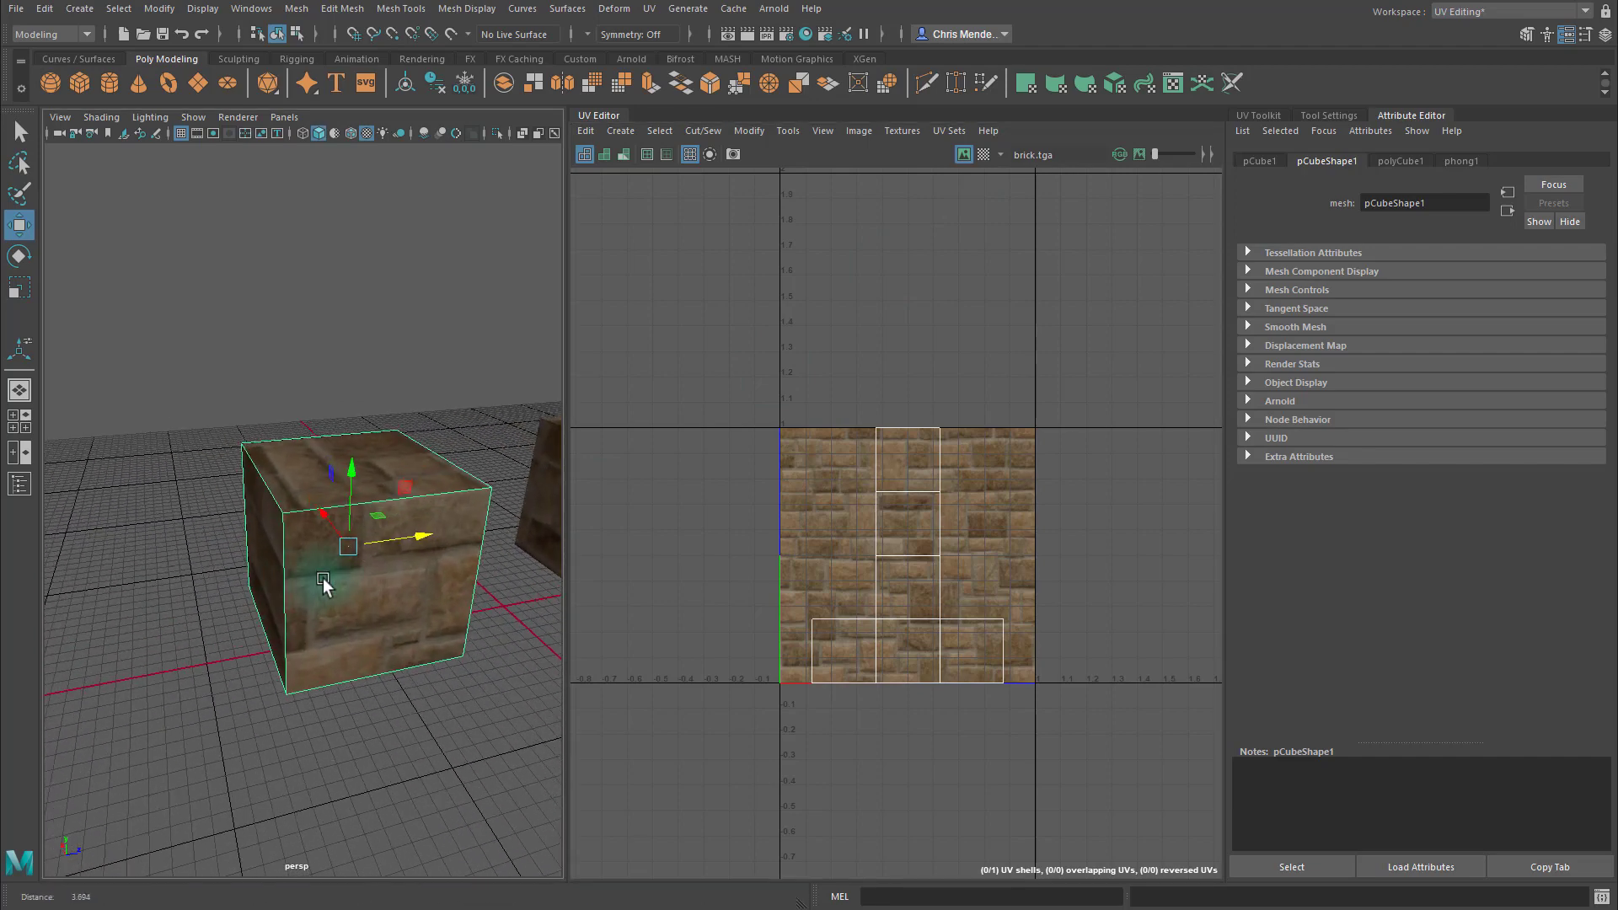
left_click_drag(390, 615, 434, 578, "alt")
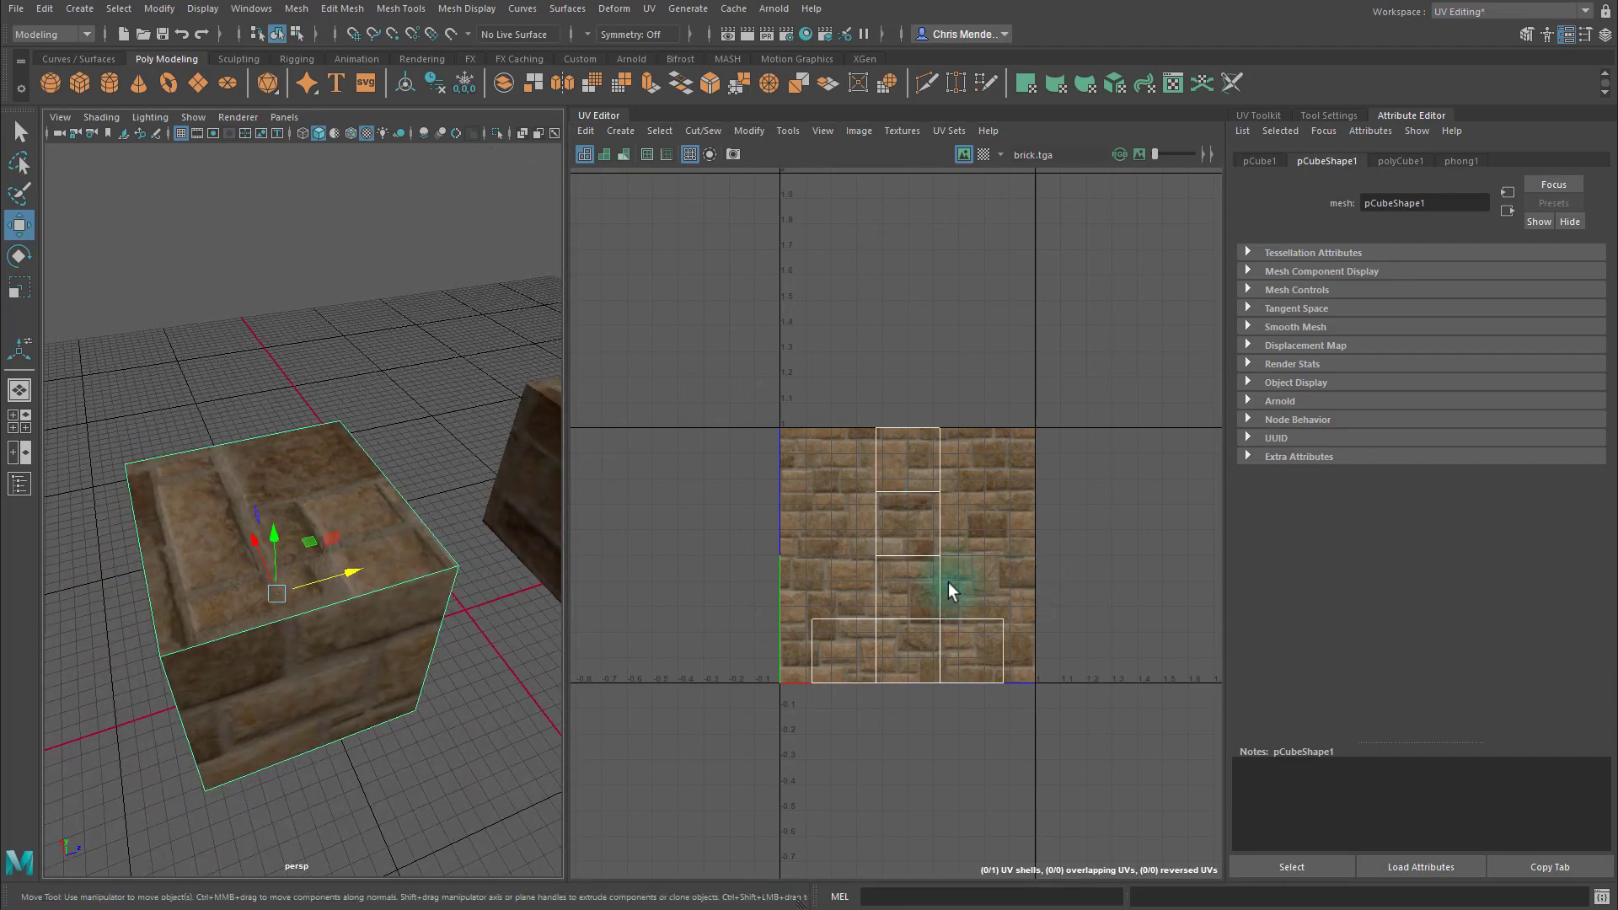
scroll(948, 583, "up", 5)
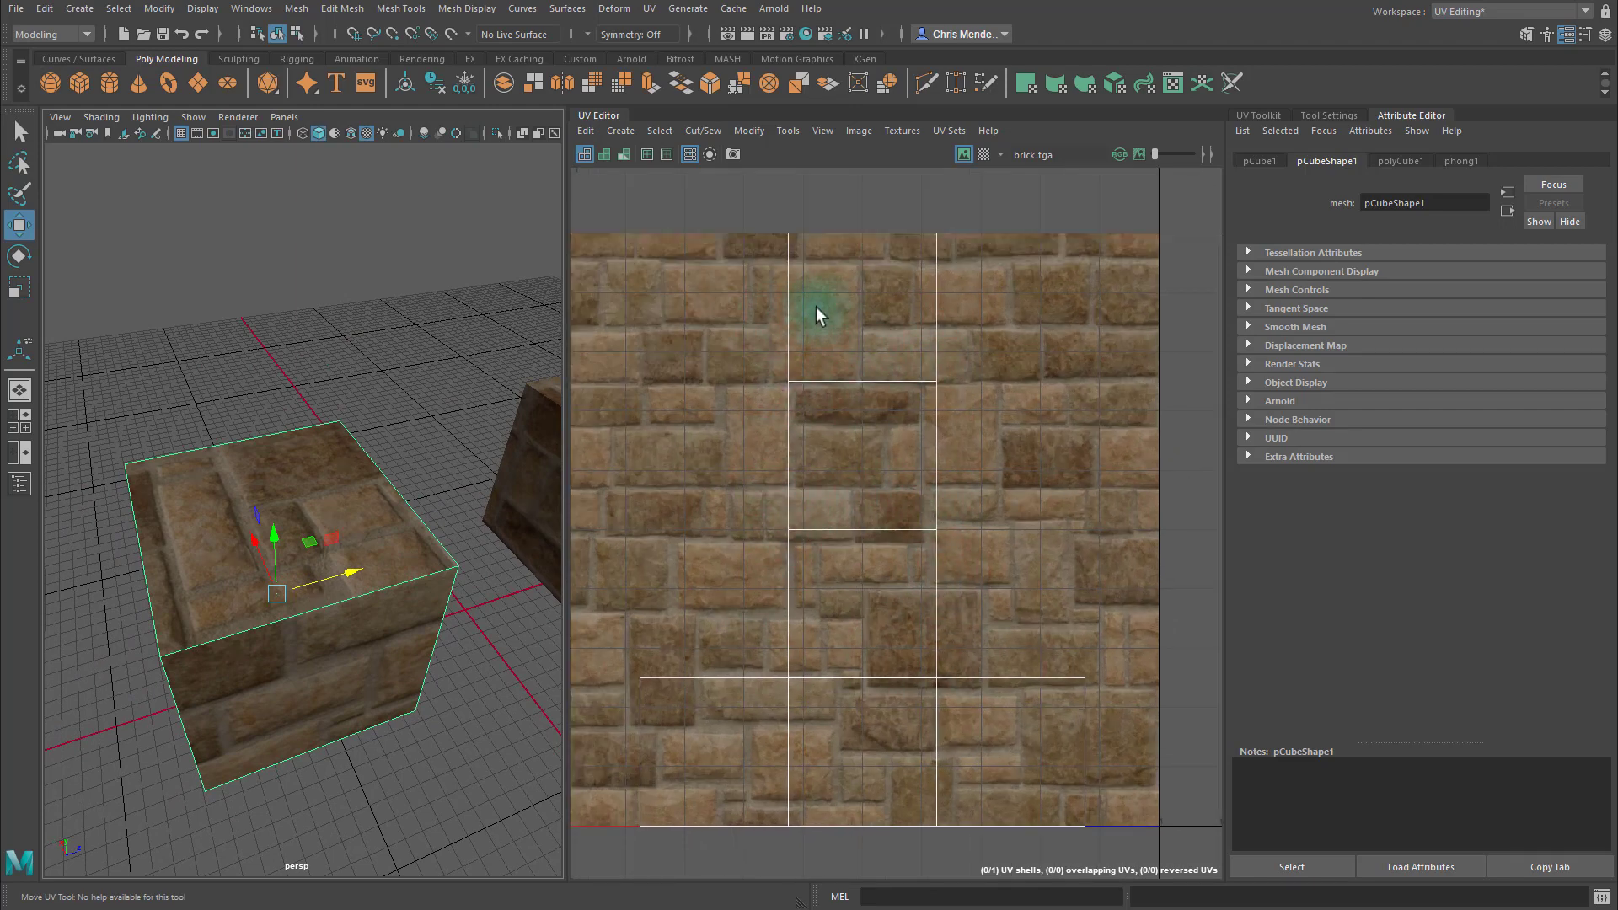
Distort the cube's UV layout by moving its uppermost edge to the left and the lower right outer edge upward.
right_click_drag(834, 289, 847, 335)
right_click_drag(861, 241, 852, 192)
left_click(876, 233)
left_click_drag(953, 529, 785, 531)
left_click(933, 501)
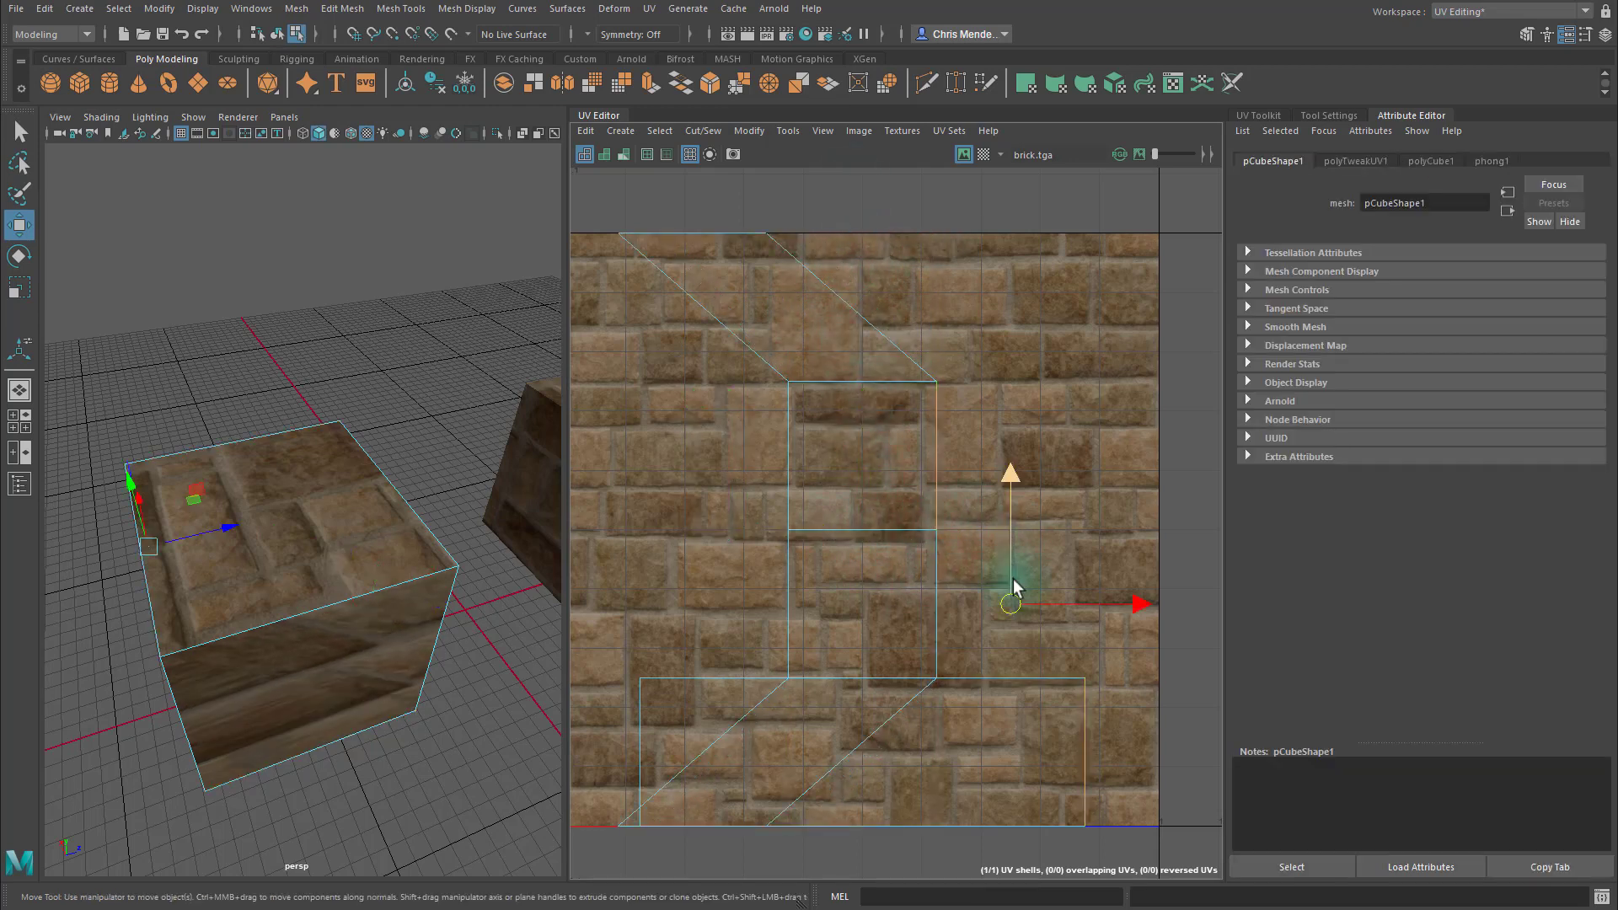
left_click_drag(1015, 587, 1004, 441)
Move the inner left vertical UV edge up and to the left, and check the stretched bricks on the cube.
left_click(797, 585)
left_click(788, 584)
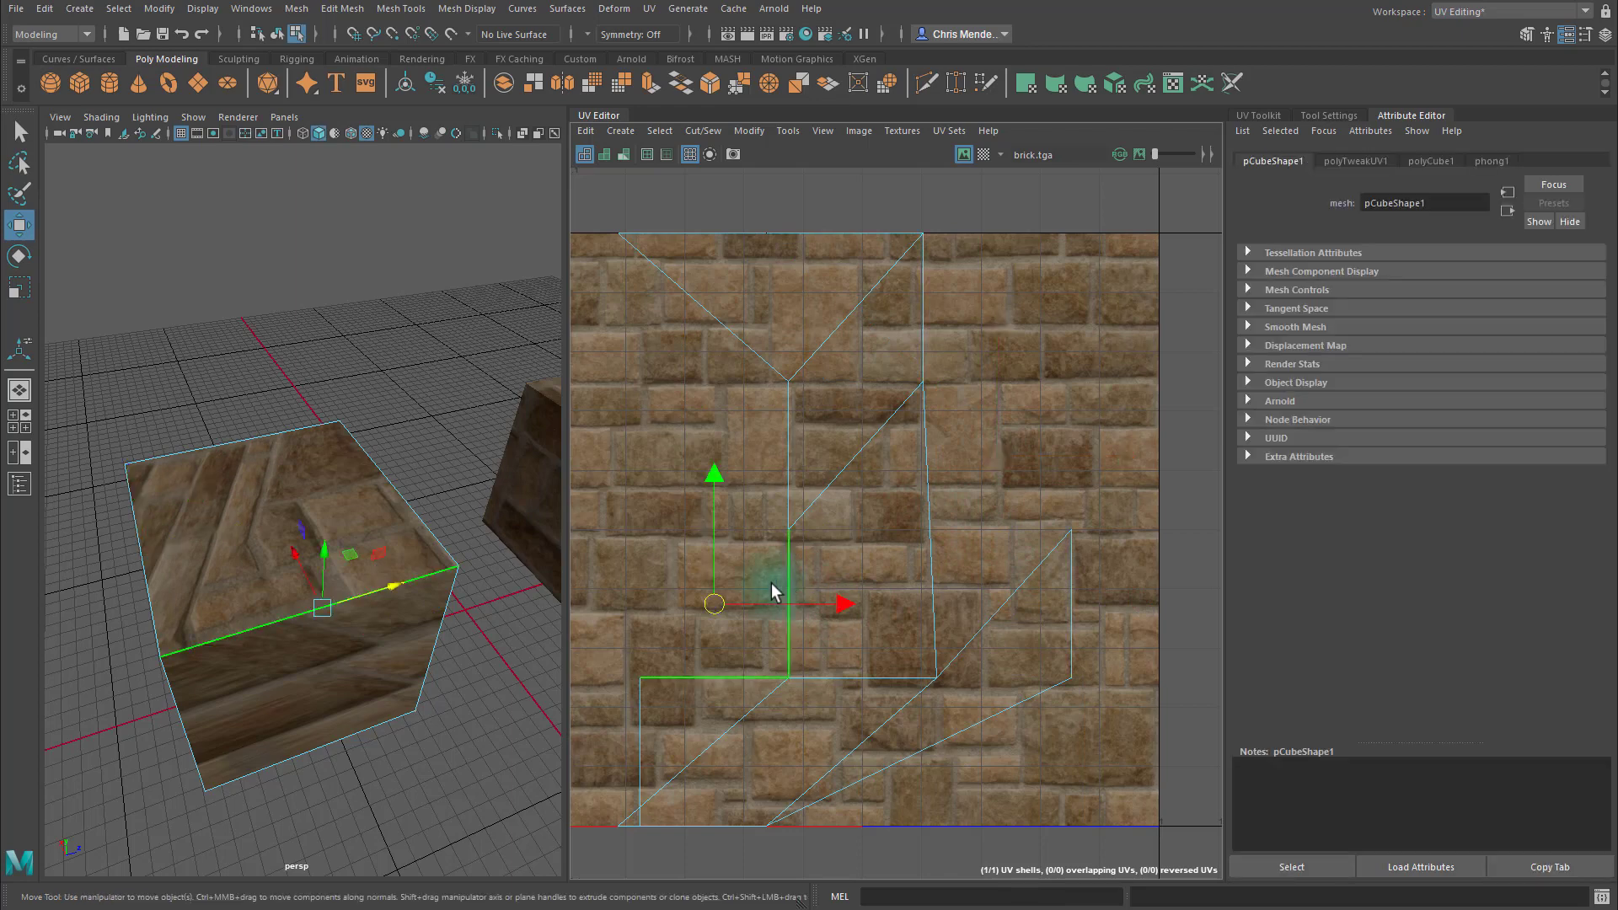
left_click_drag(714, 572, 674, 504)
left_click_drag(840, 533, 776, 497)
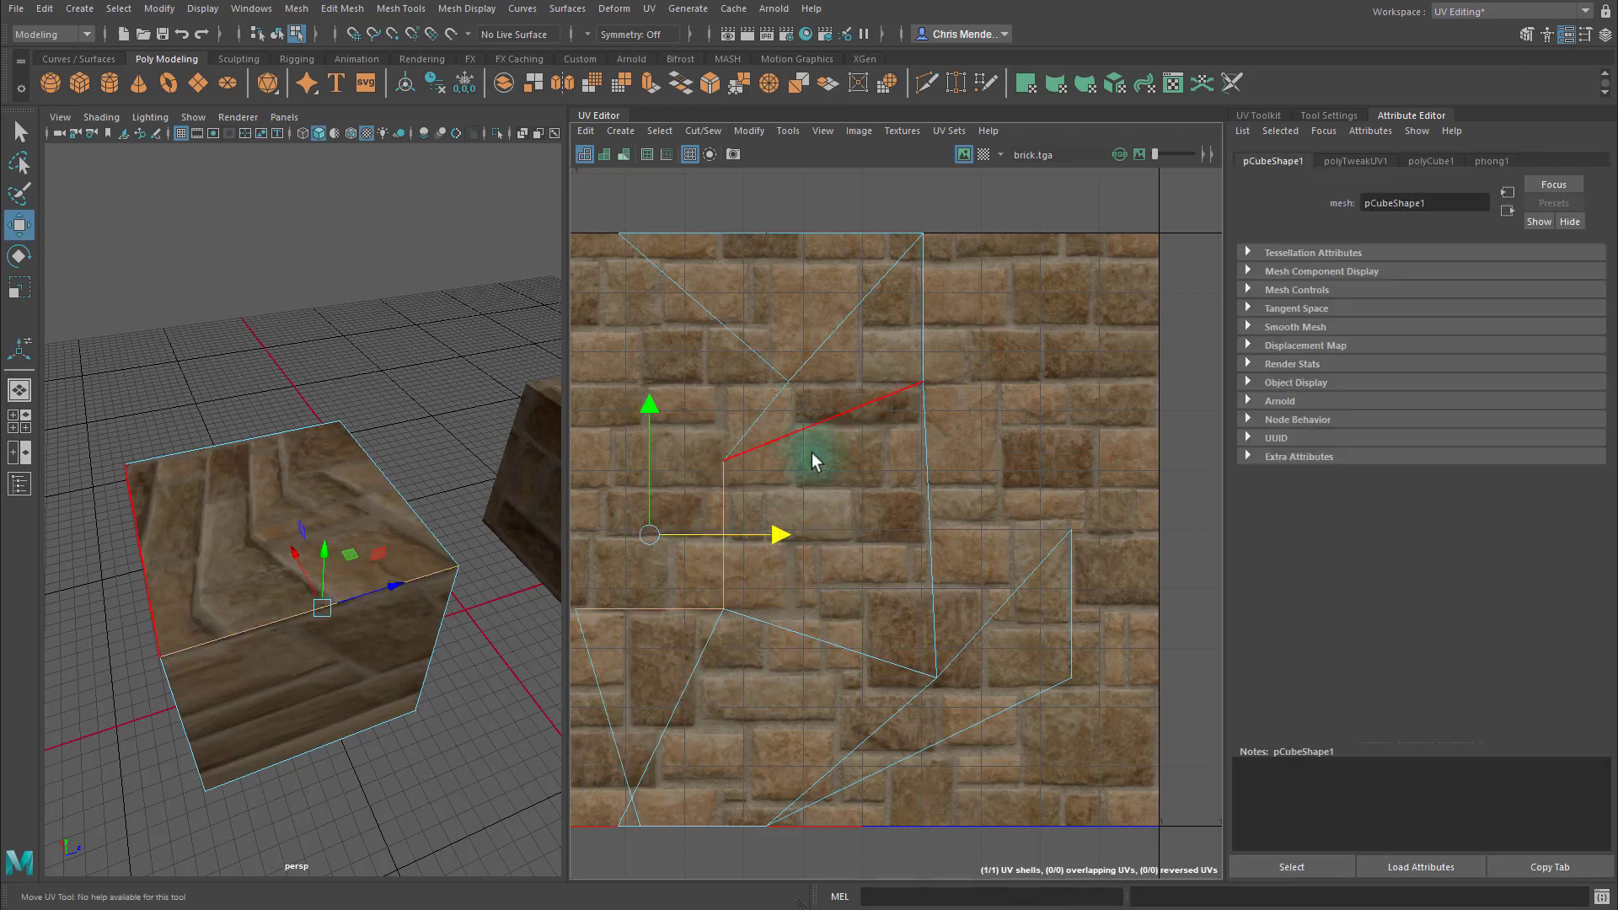
left_click(776, 417)
mouse_move(424, 637)
left_mouse_down("alt")
mouse_move(427, 587)
mouse_move(512, 606)
mouse_move(494, 642)
mouse_move(397, 657)
mouse_move(250, 662)
mouse_move(143, 638)
mouse_move(241, 606)
mouse_move(364, 643)
mouse_move(404, 630)
left_mouse_up("alt")
right_click_drag(404, 630, 337, 617, "alt")
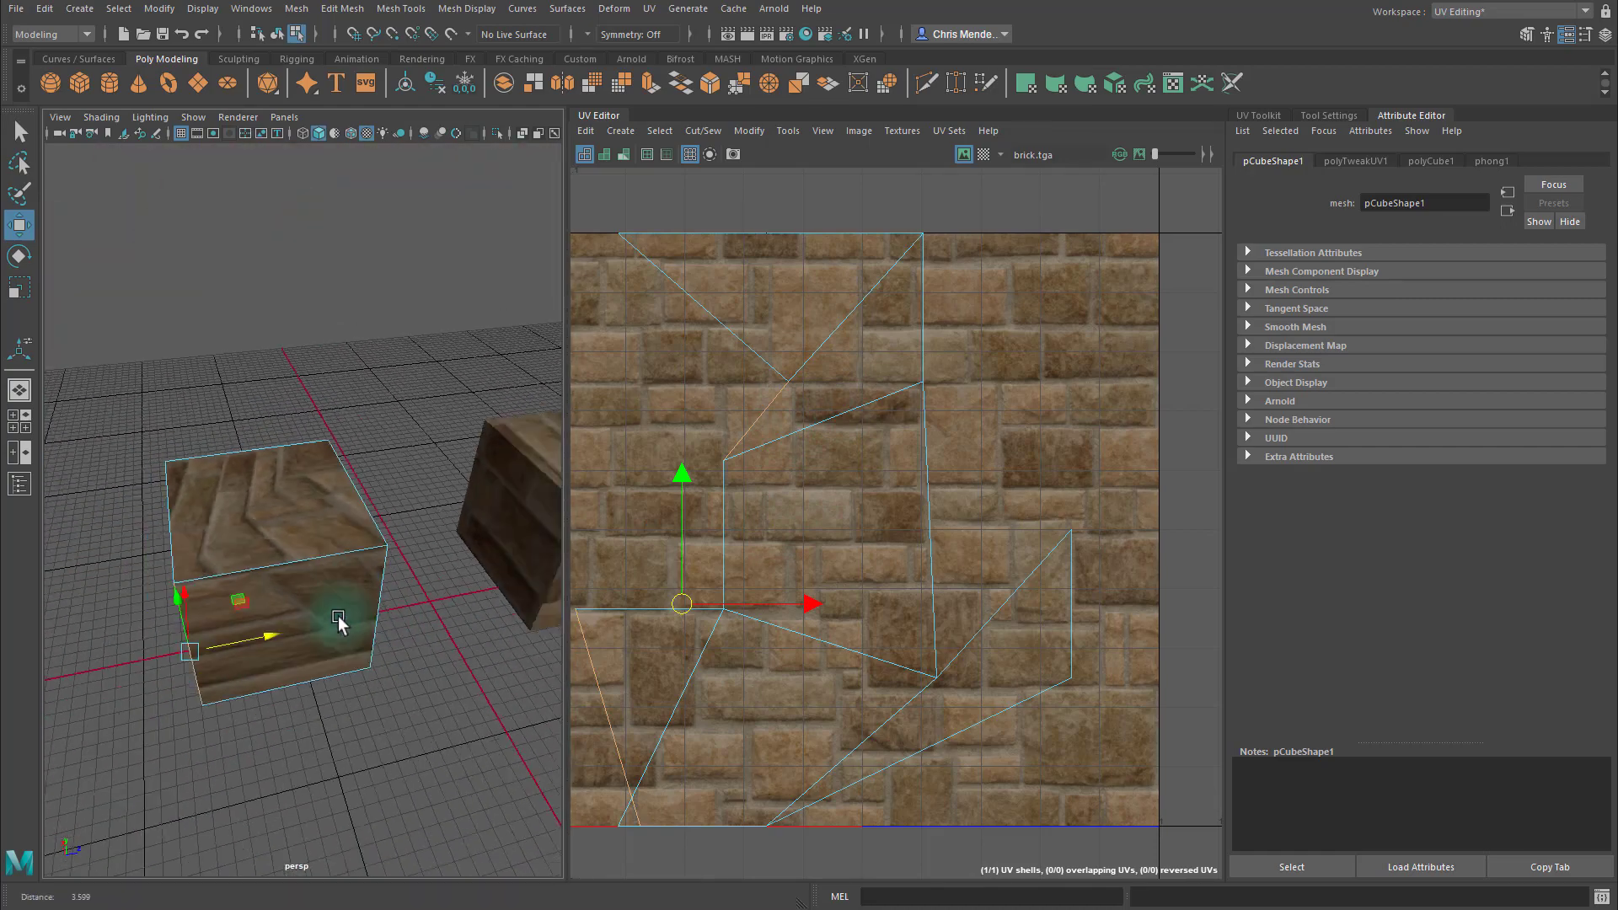
left_click_drag(338, 620, 287, 608, "alt")
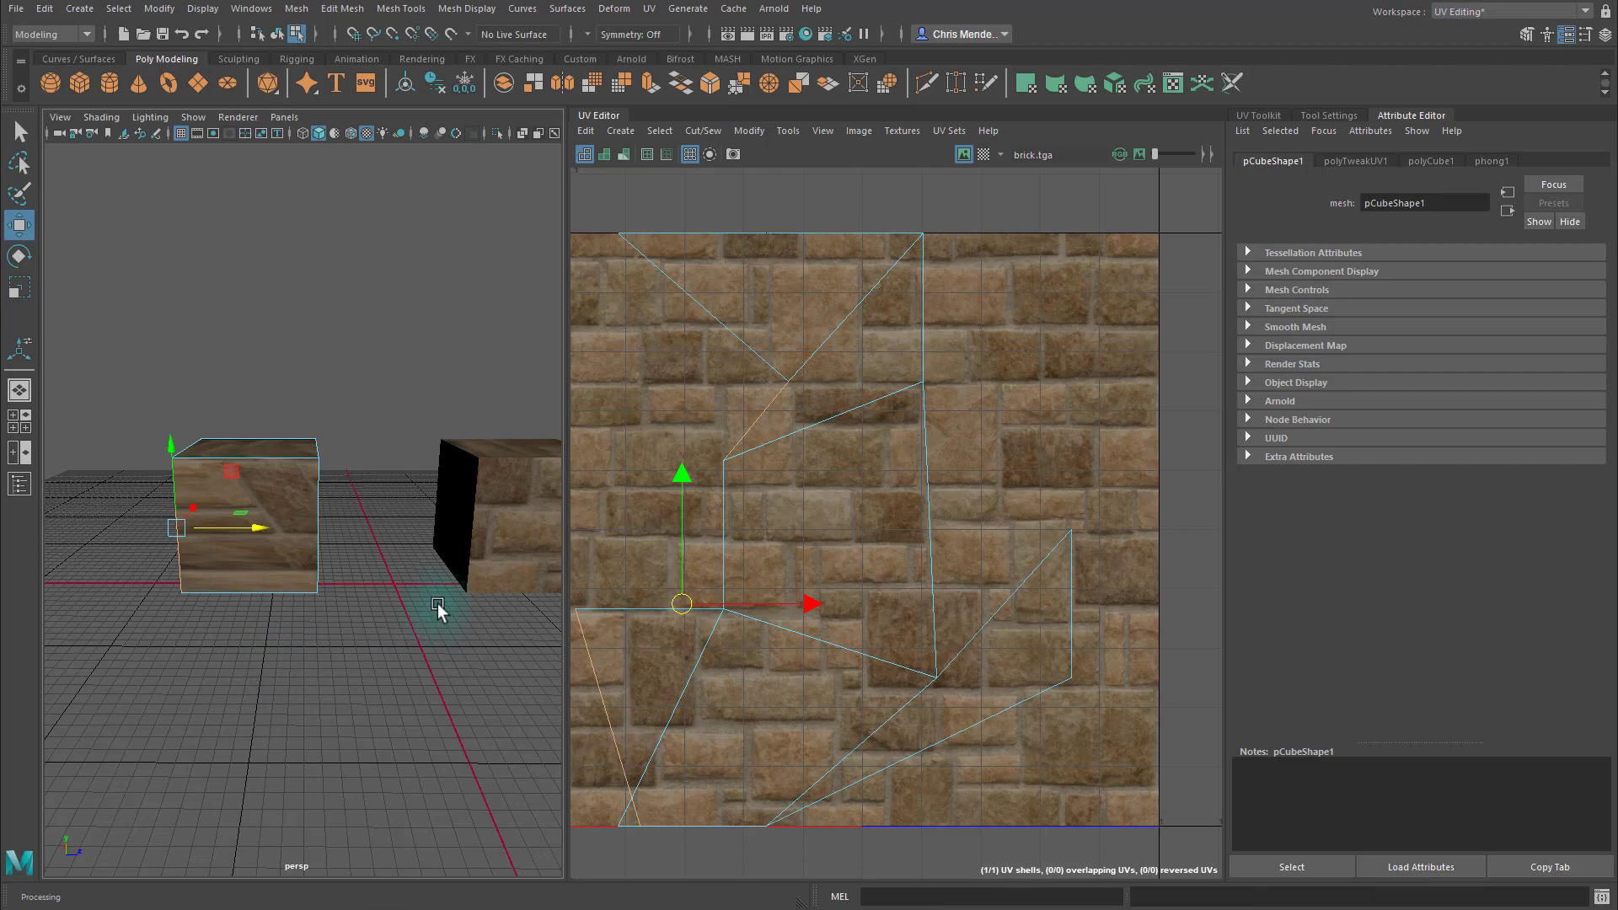
Select the second brick cube as an object and display the checker map on it.
left_click(513, 526)
right_click_drag(503, 560, 573, 410)
left_click_drag(496, 541, 748, 598, "alt")
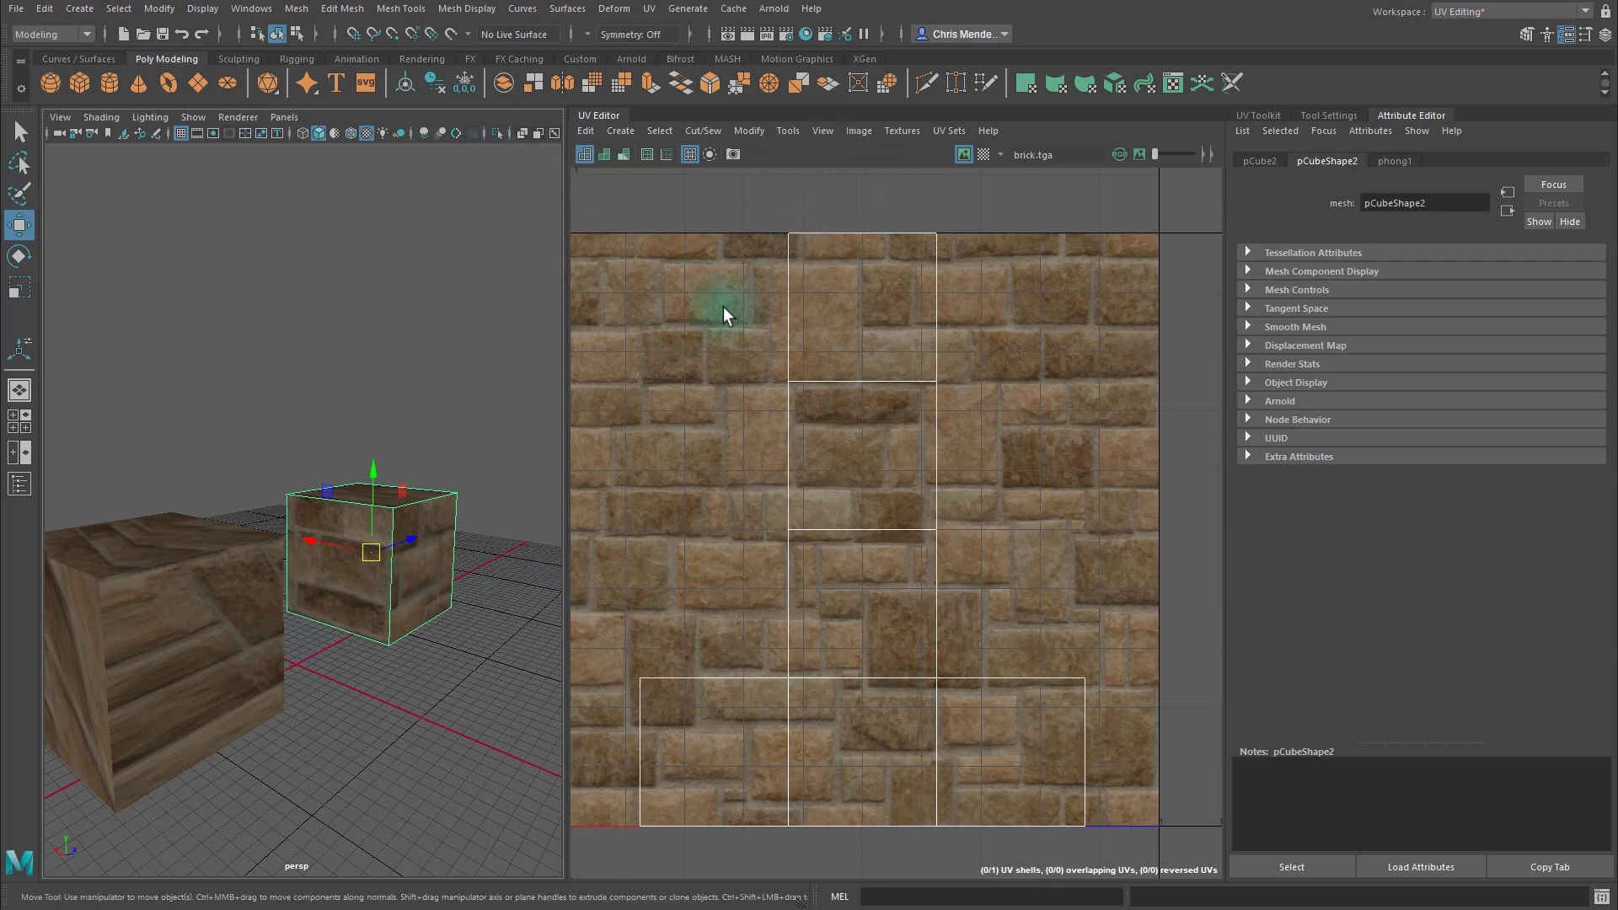
left_click(984, 154)
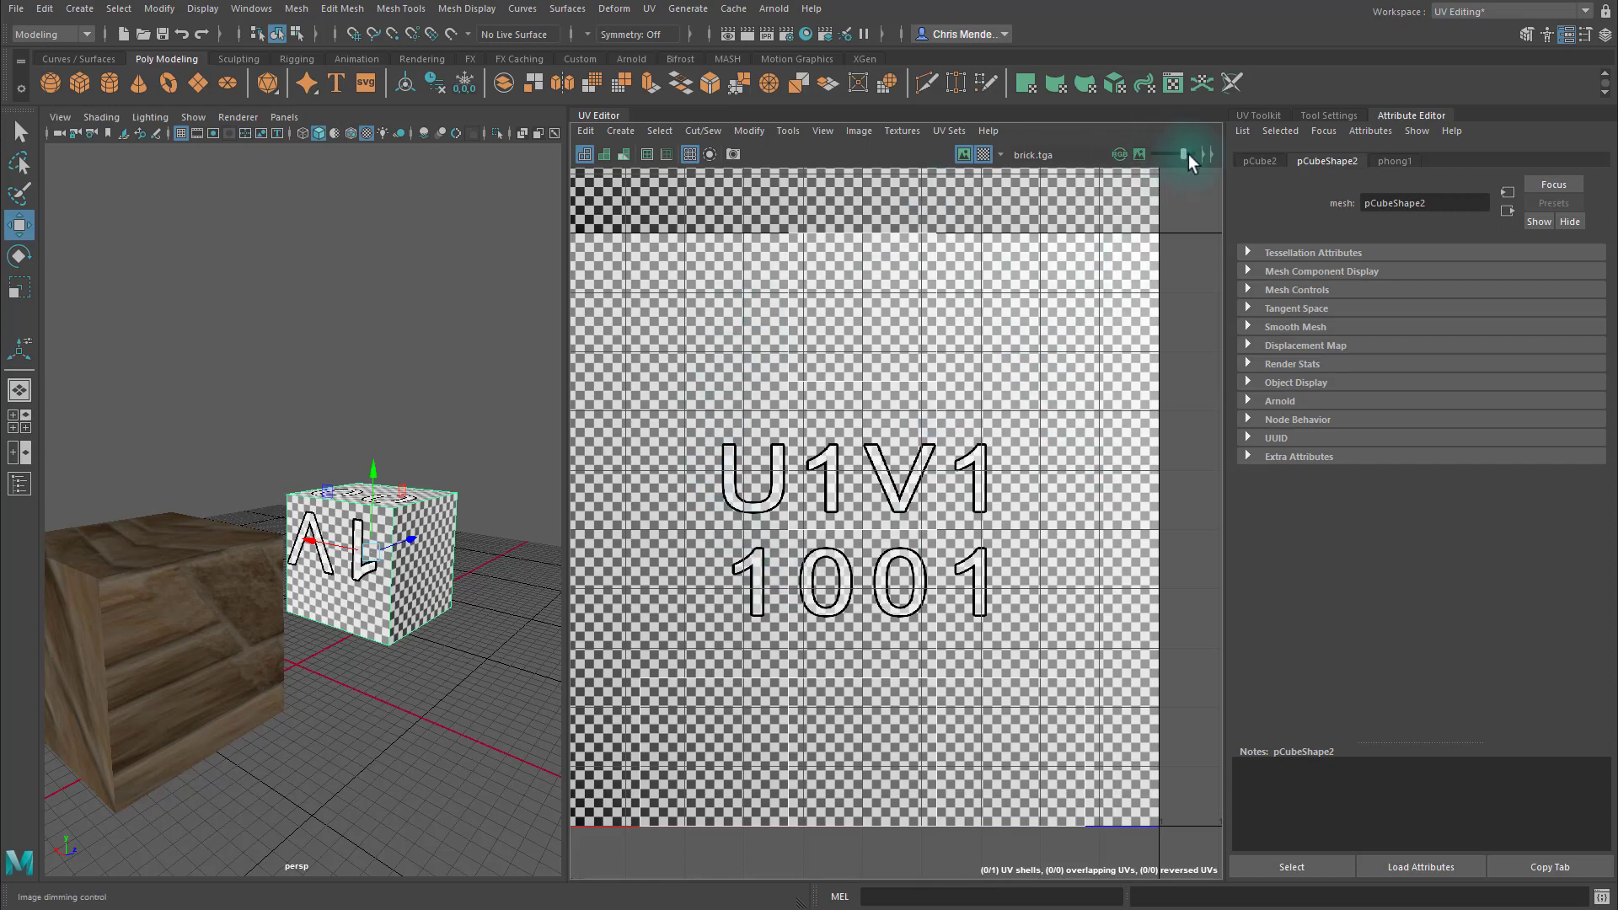
Turn on image dimming and adjust its level so the UV lines stand out against the checker map.
left_click(1166, 155)
left_click_drag(1153, 155, 1180, 155)
left_click(1138, 155)
left_click(1170, 155)
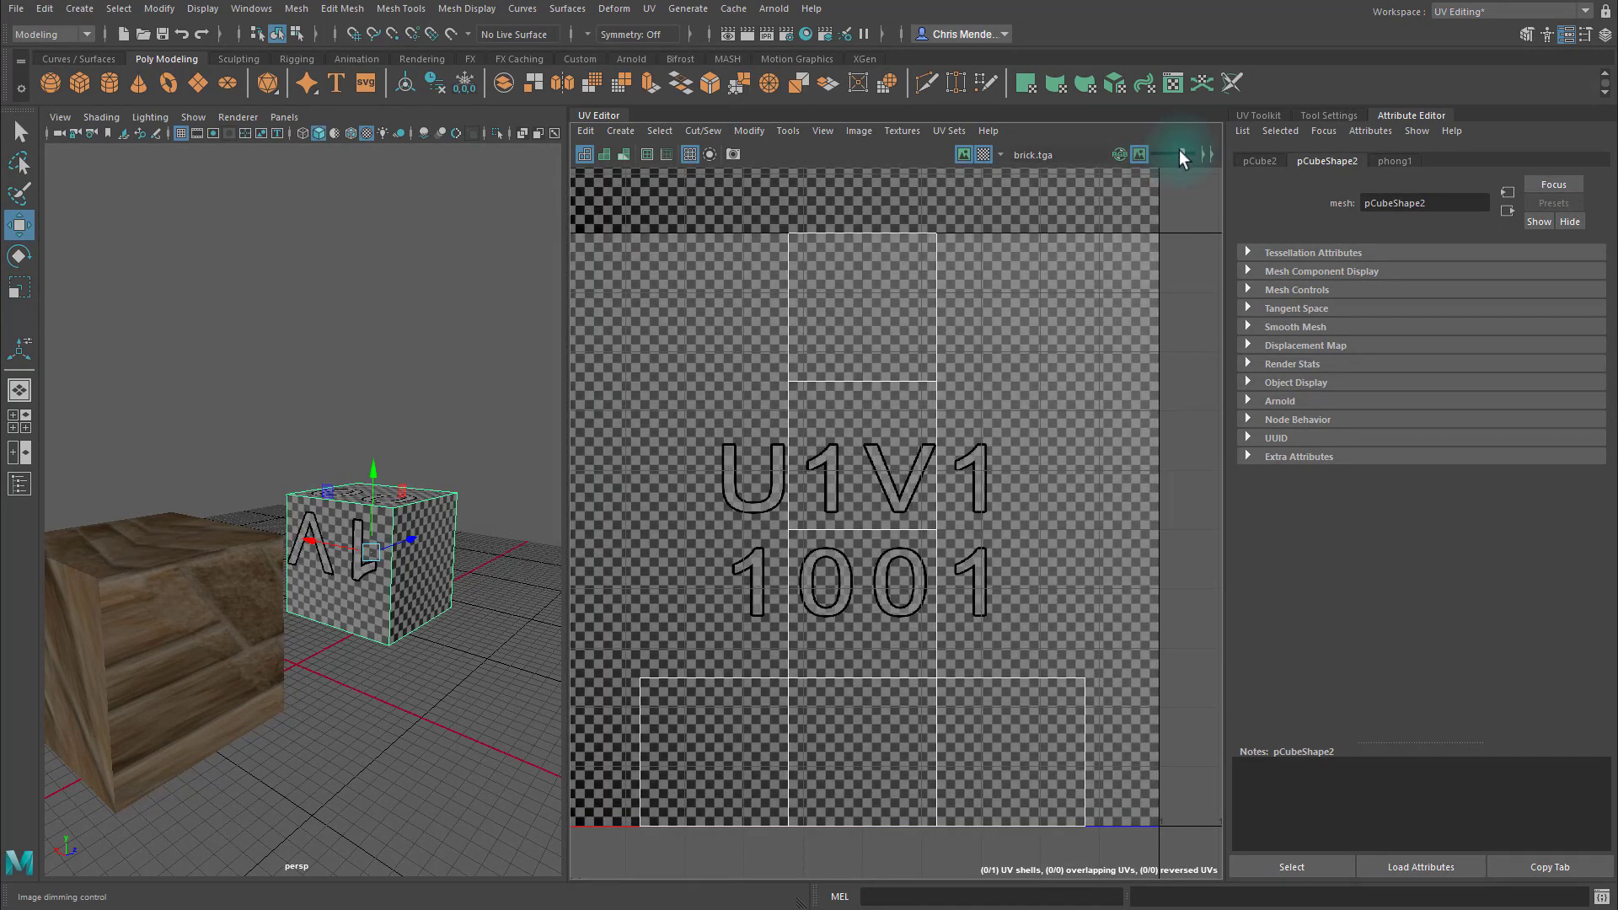
Hide the image behind the UVs, vary the dimming level, and display the image again.
left_click(963, 154)
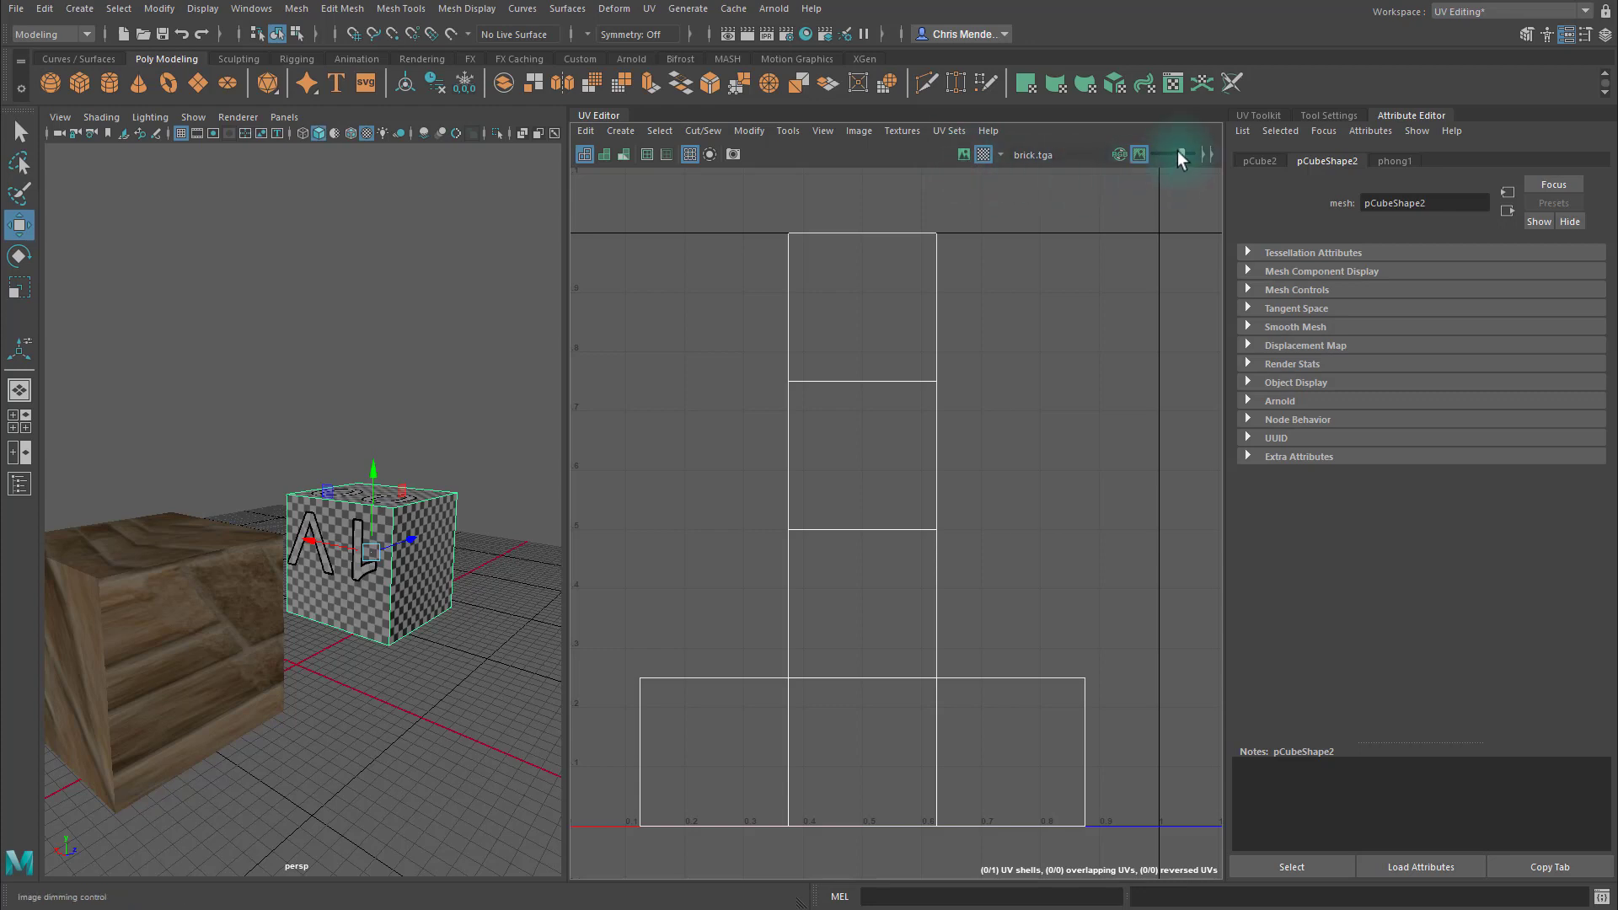
left_click_drag(1179, 154, 1164, 153)
left_click_drag(386, 571, 402, 605, "alt")
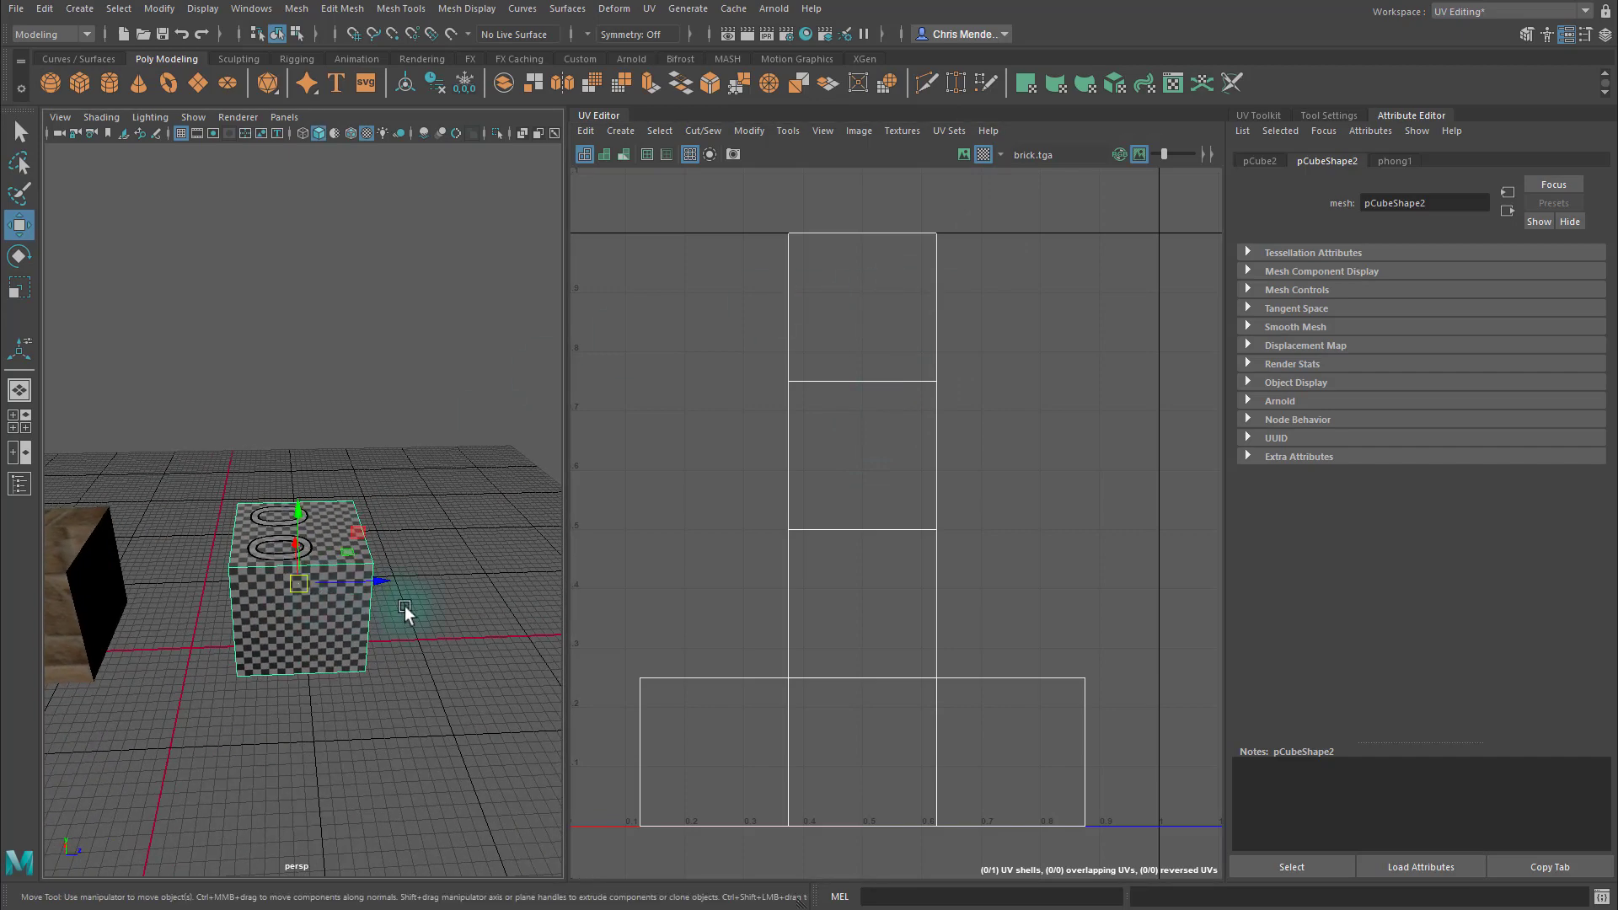
left_click(961, 154)
left_click_drag(1164, 153, 1185, 153)
Examine the checker squares on the second cube's faces up close for even, undistorted mapping.
left_click_drag(346, 499, 354, 565, "alt")
right_click_drag(354, 564, 539, 595, "alt")
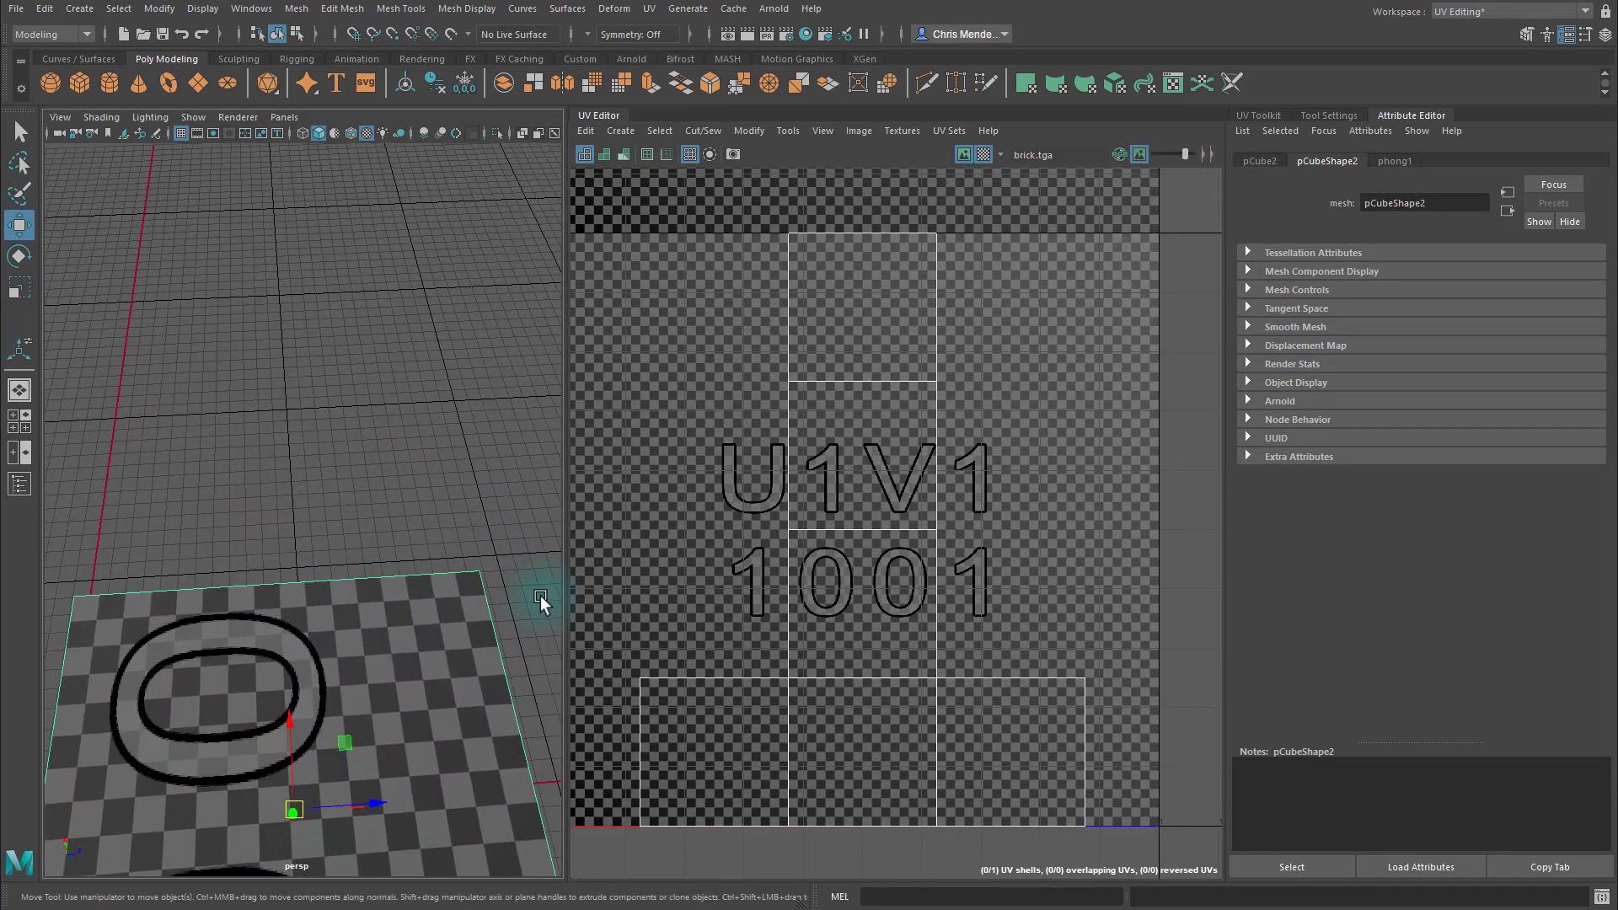
middle_click_drag(539, 595, 455, 392, "alt")
left_click_drag(455, 396, 346, 390, "alt")
left_click_drag(281, 534, 296, 431, "alt")
left_click_drag(93, 385, 438, 547, "alt")
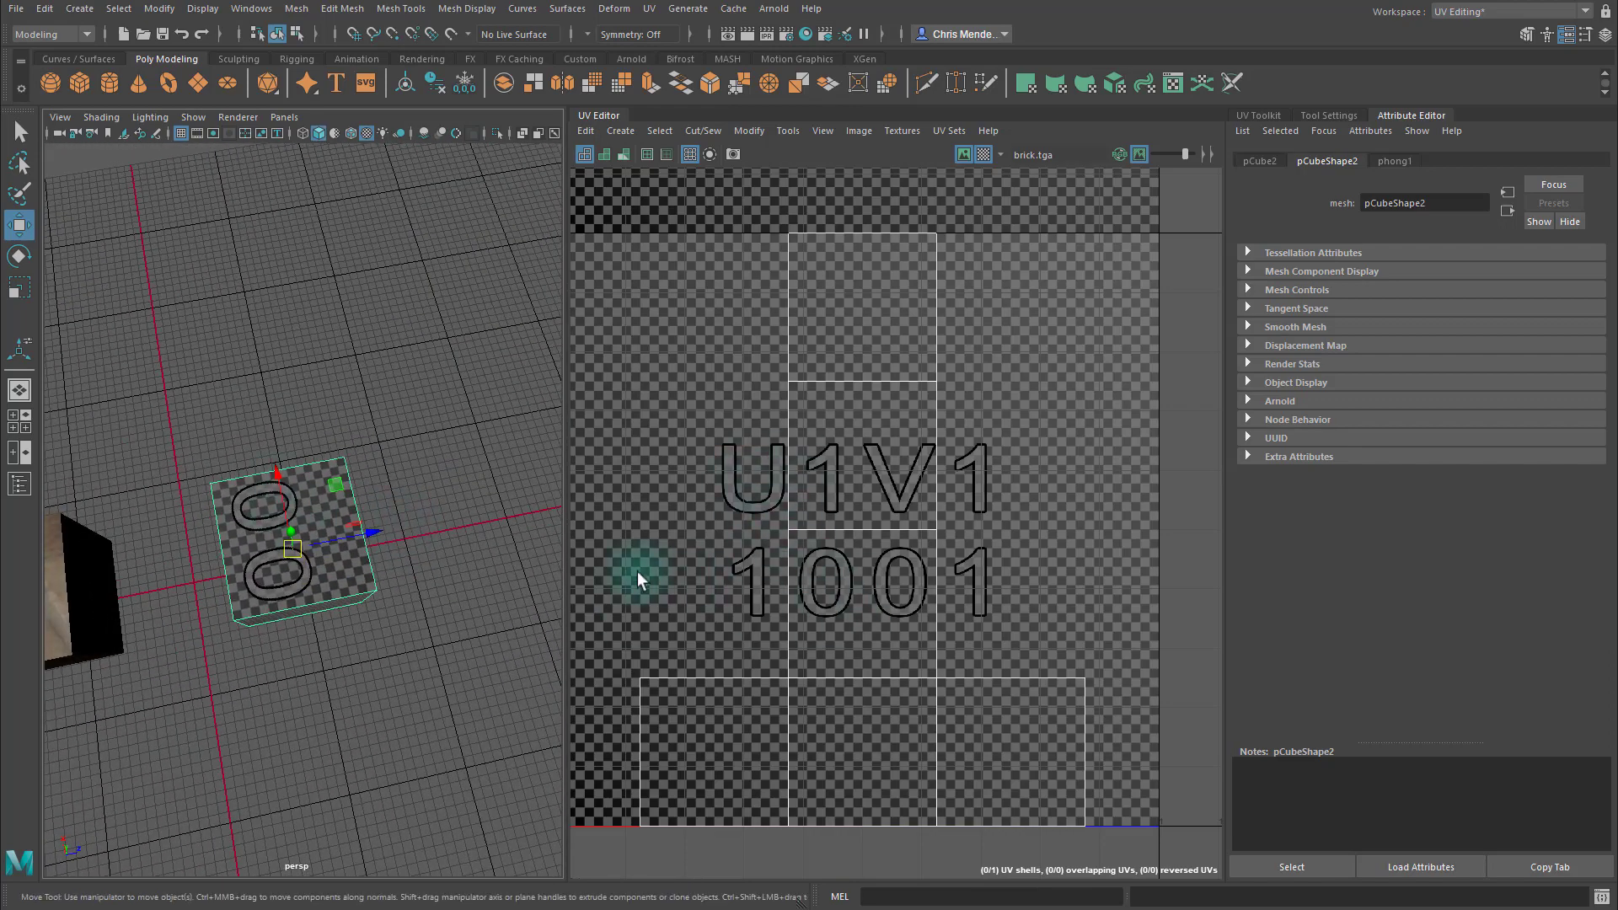
Select the first cube and examine the checker pattern on its sides and top for stretching.
left_click_drag(553, 582, 274, 426, "alt")
left_click(275, 426)
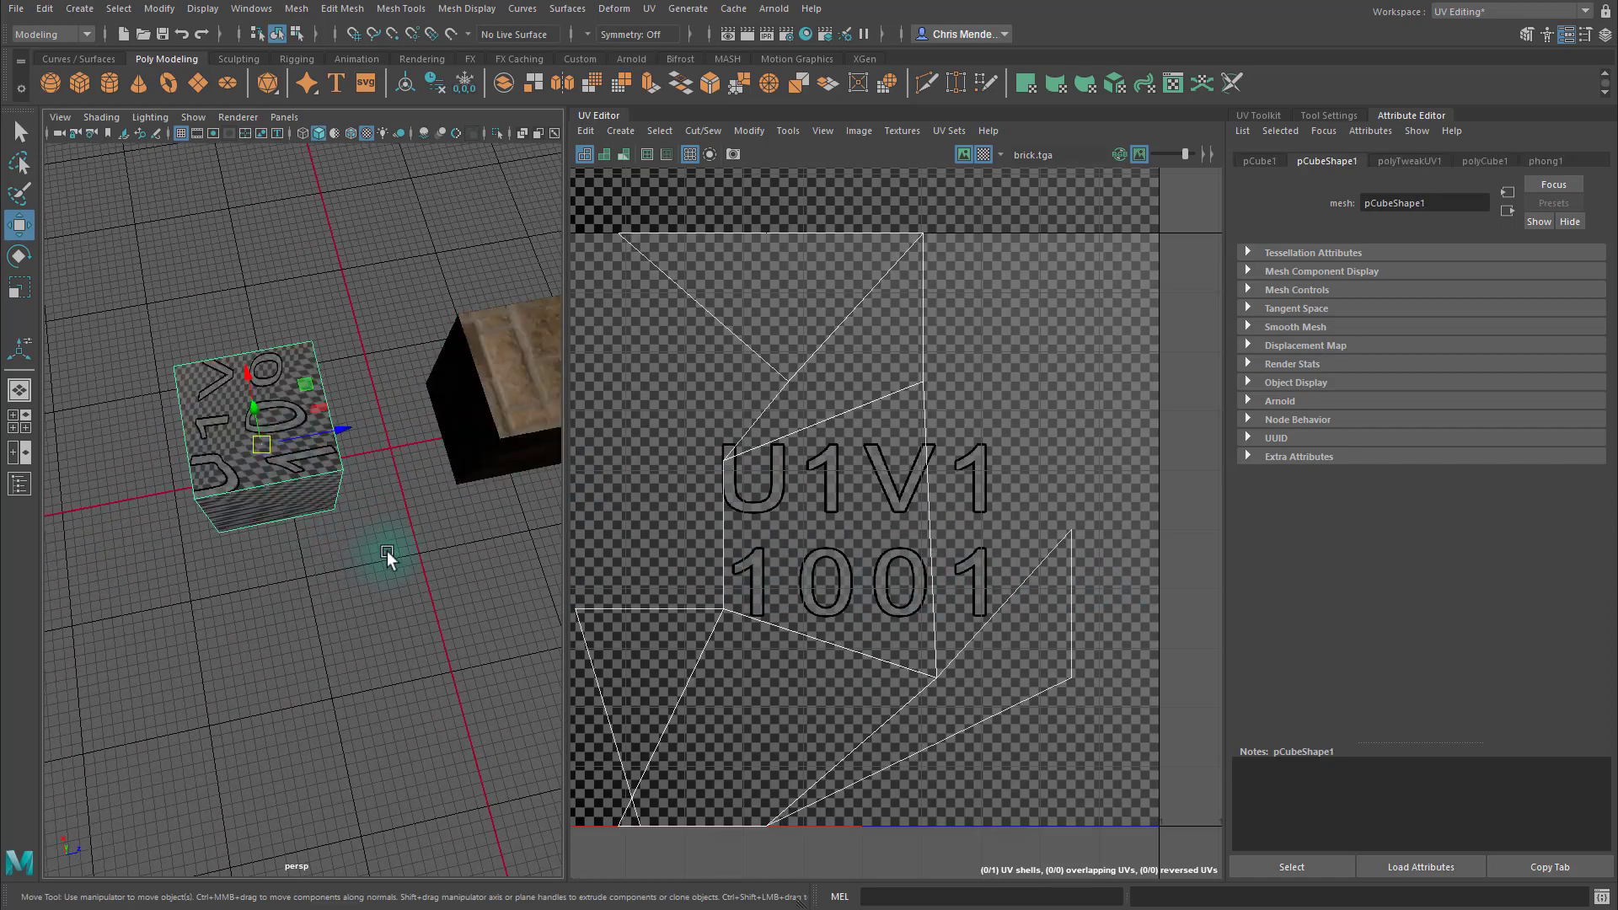
left_click_drag(387, 551, 261, 468, "alt")
right_click_drag(261, 468, 459, 477, "alt")
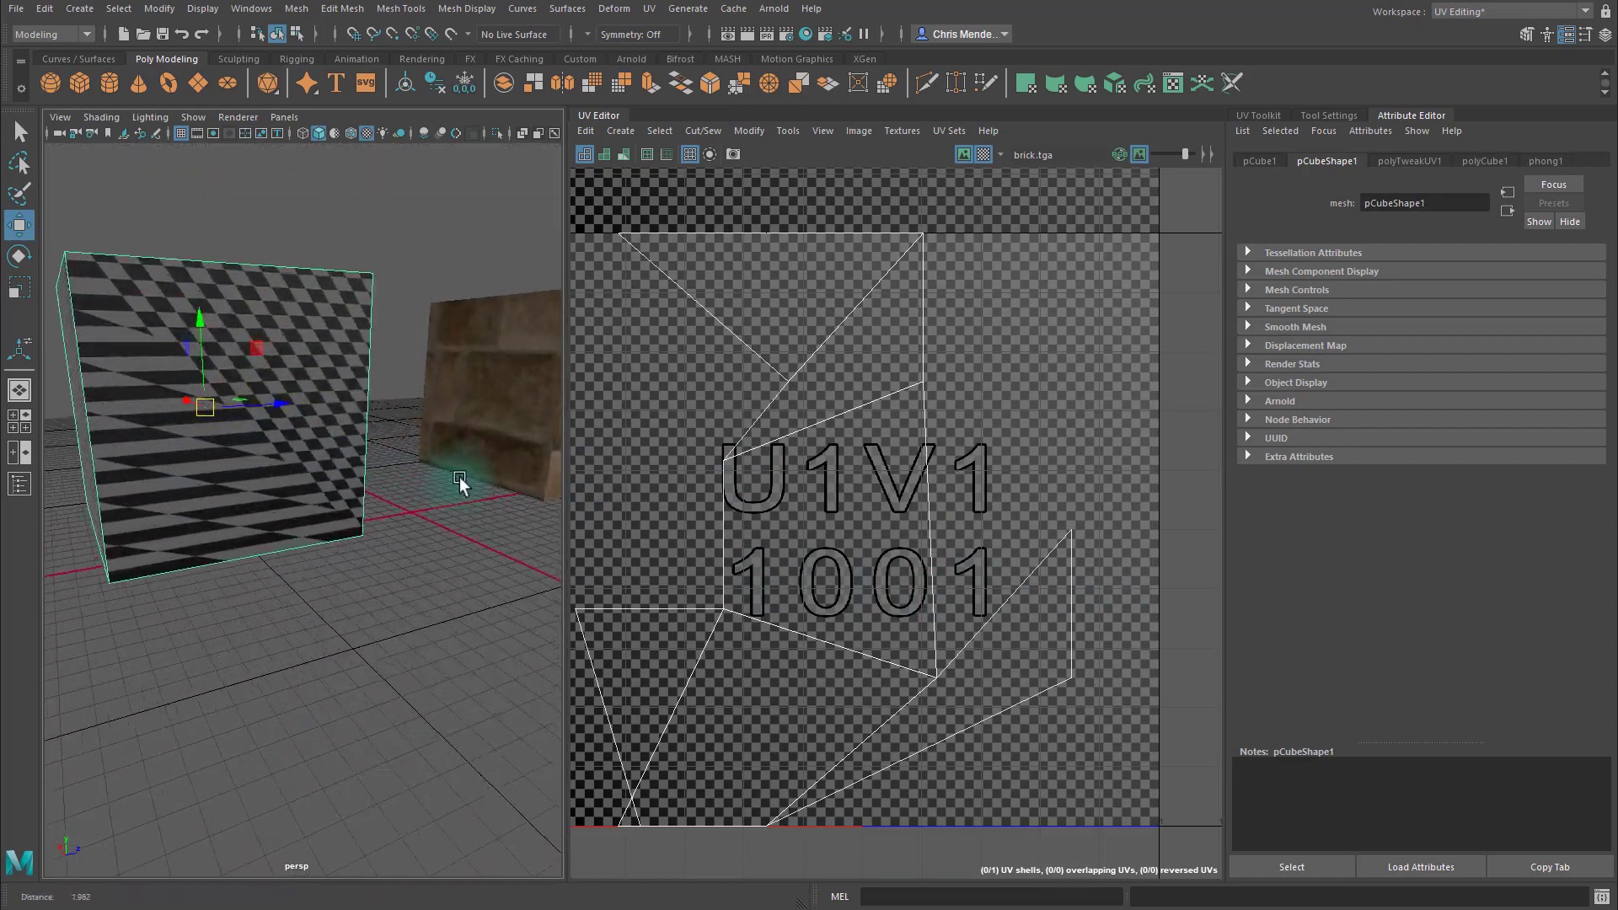
left_click_drag(460, 479, 317, 473, "alt")
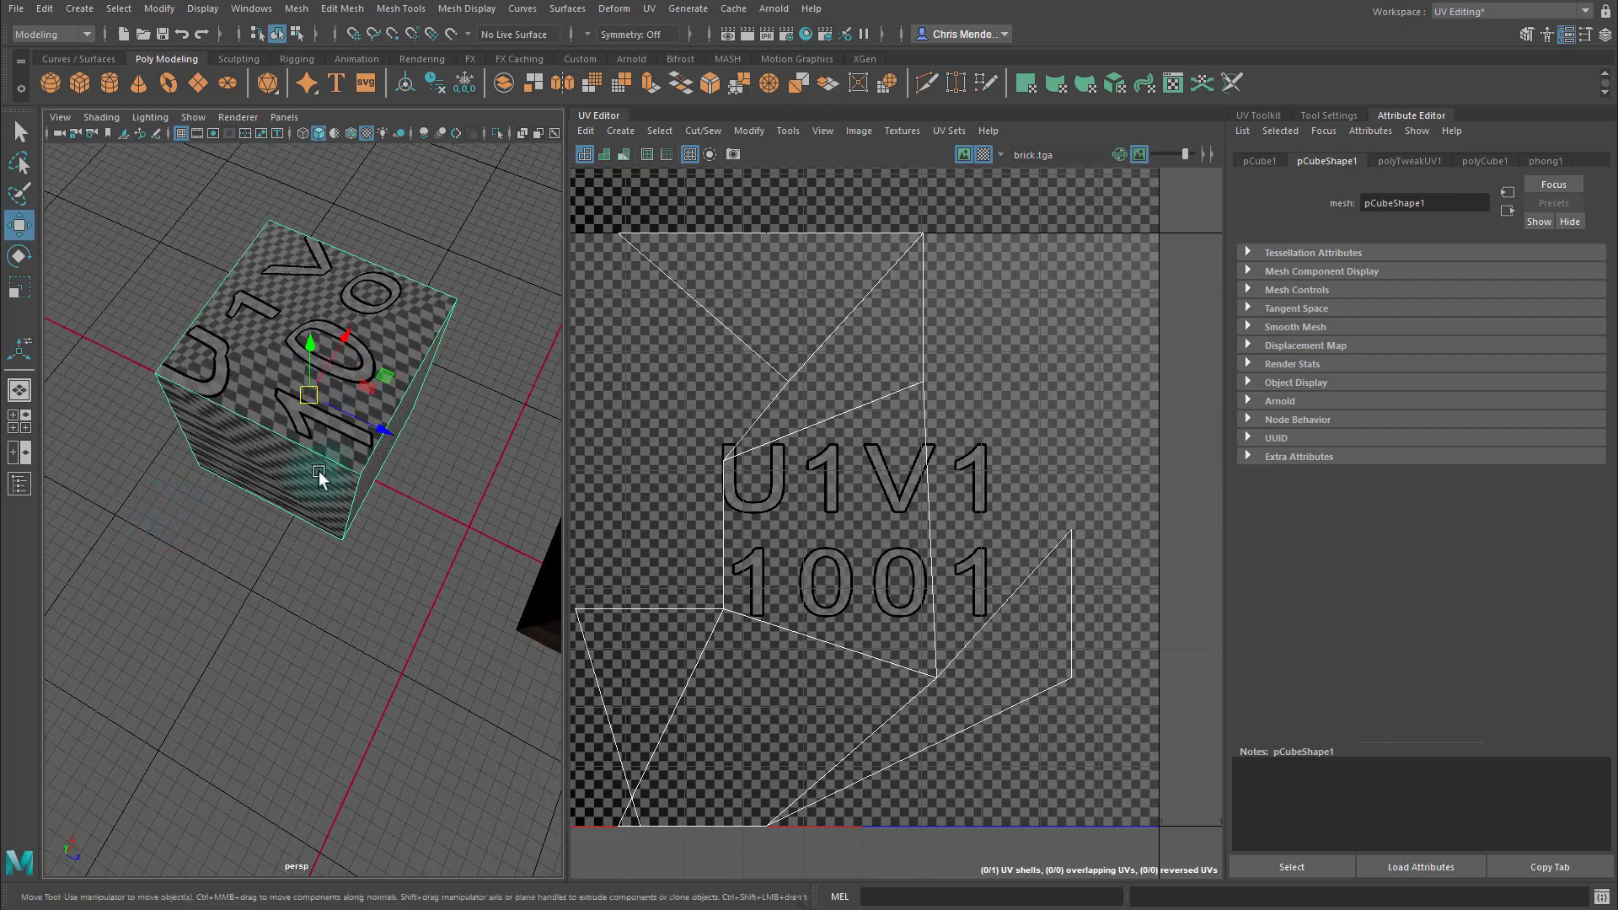
Turn off the image dimming, the texture image and the checker map display.
left_click(983, 155)
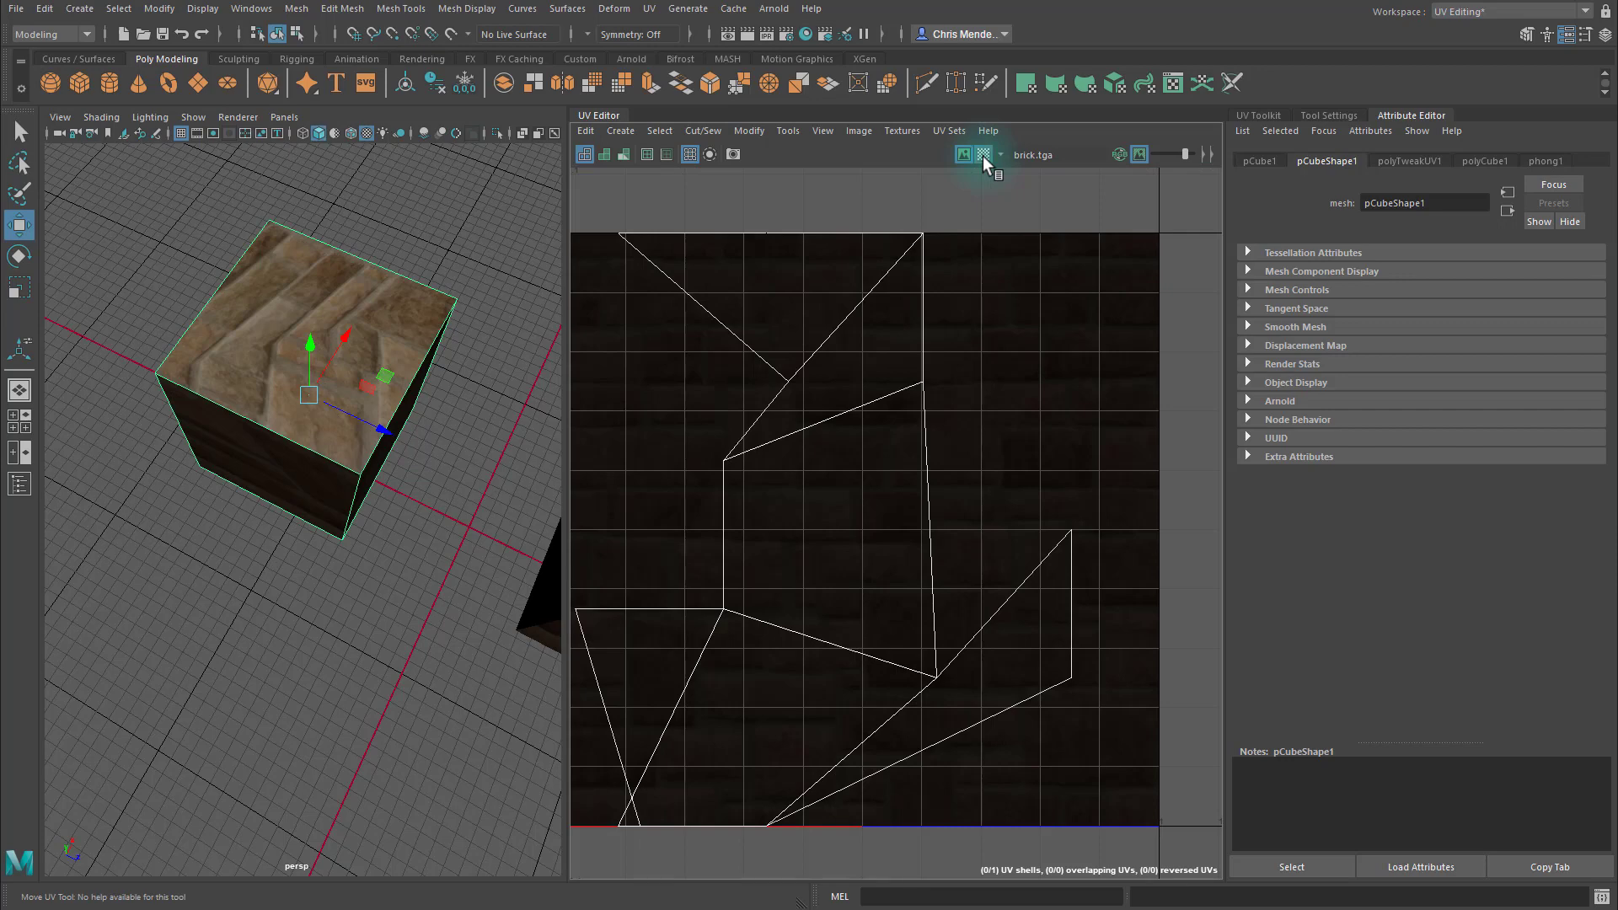
left_click(983, 155)
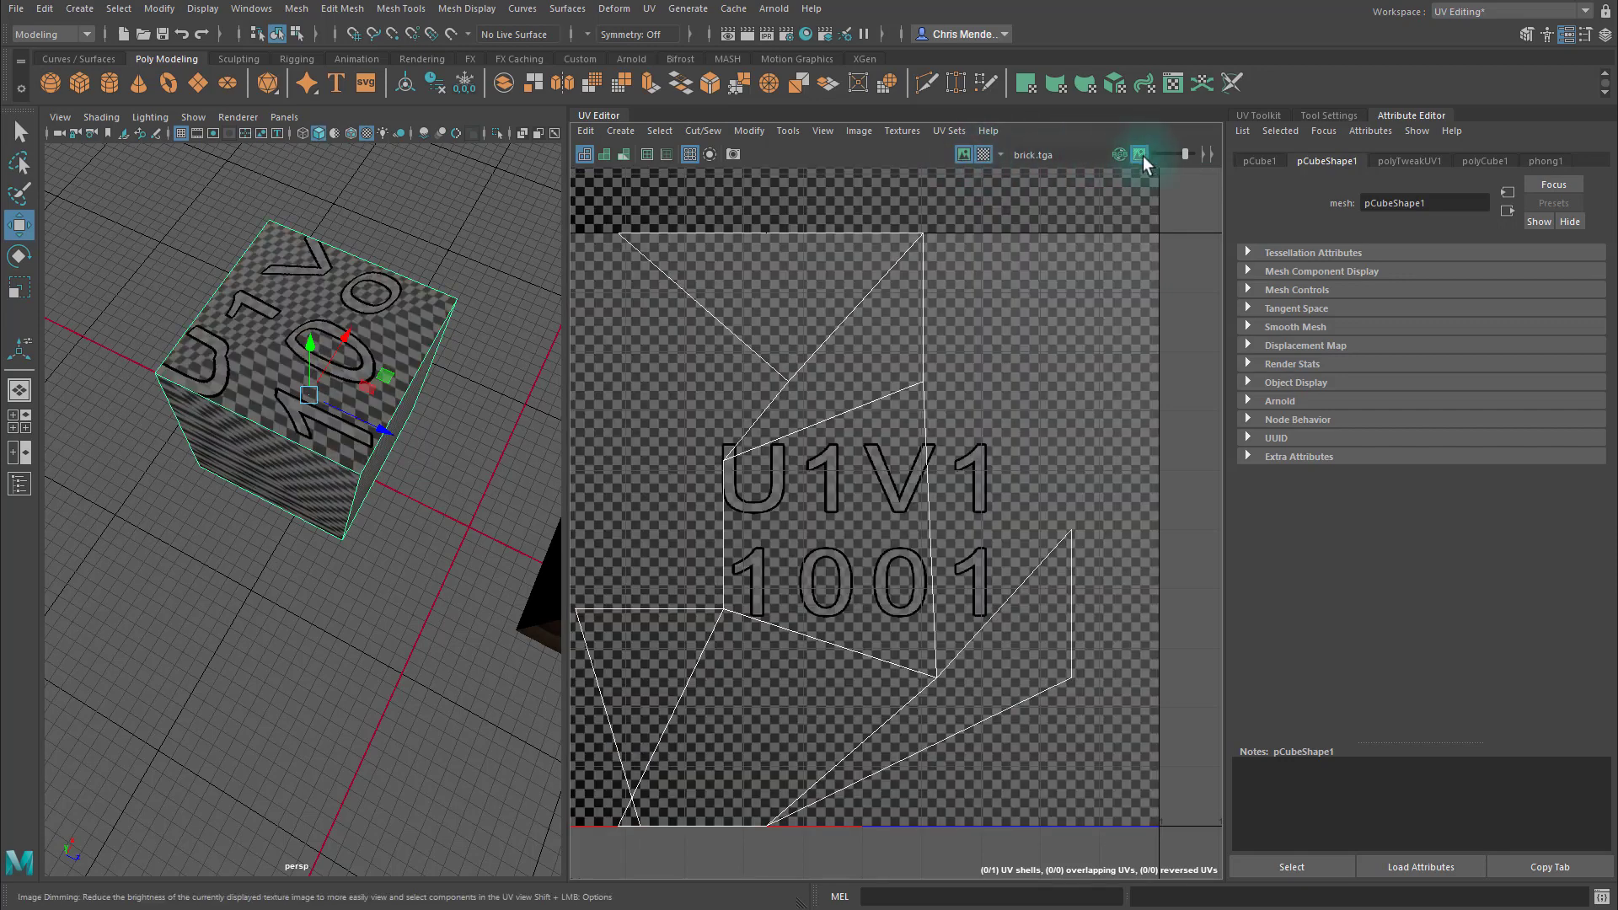
left_click(1139, 155)
left_click(963, 155)
left_click(983, 155)
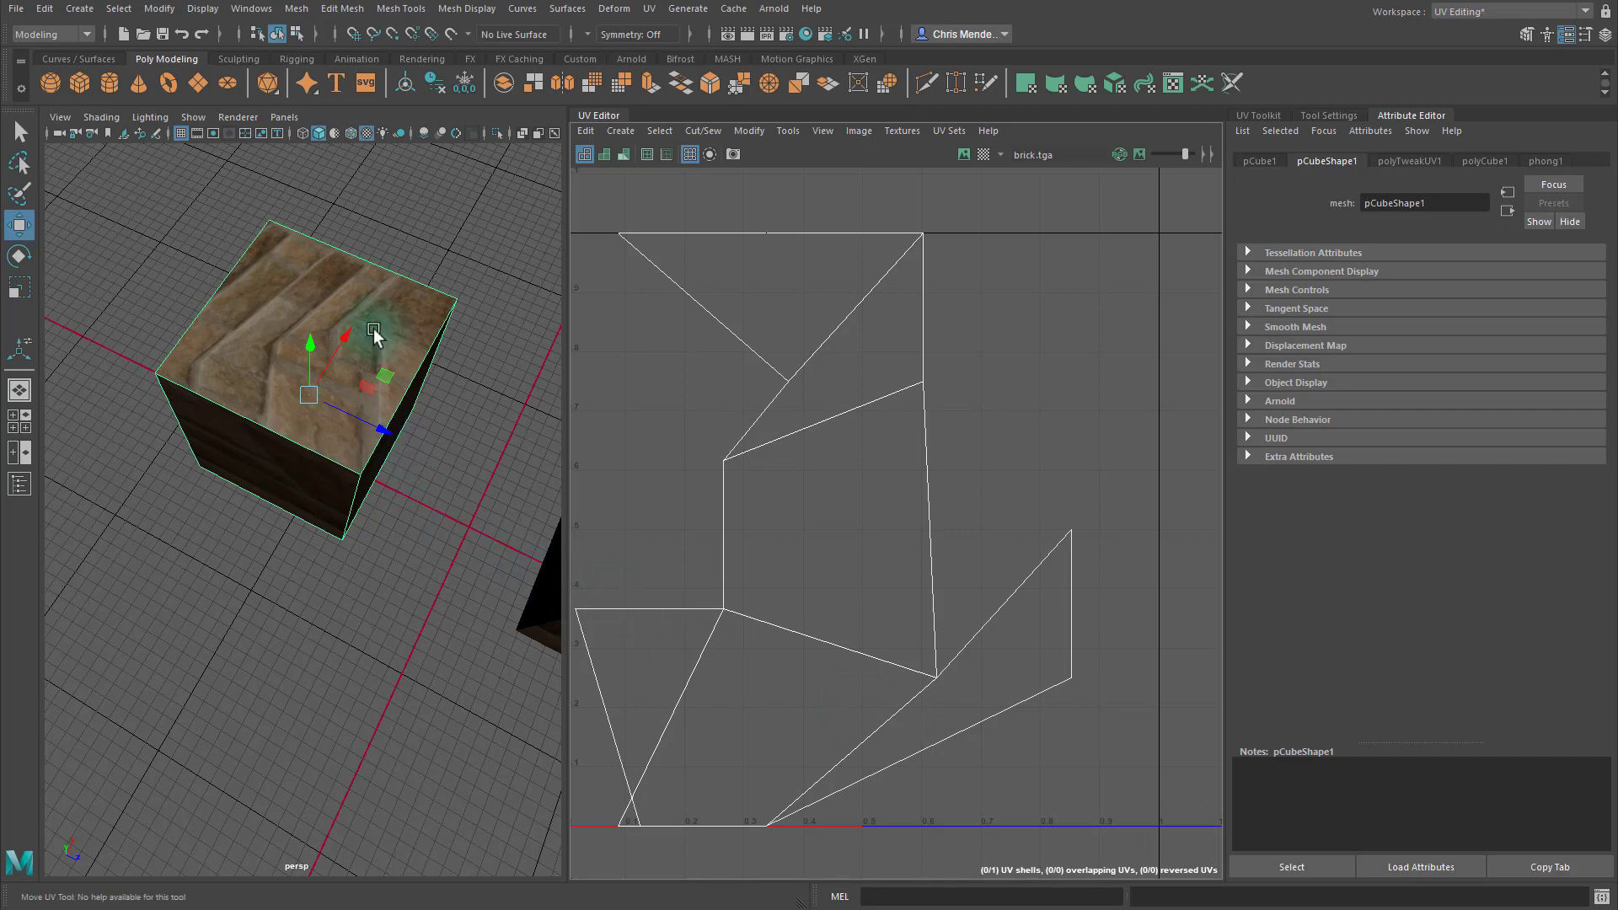
Delete the cube with the distorted UVs and select the remaining brick cube.
left_click(384, 305)
key("Delete")
scroll(417, 467, "down", 3)
scroll(416, 467, "down", 3)
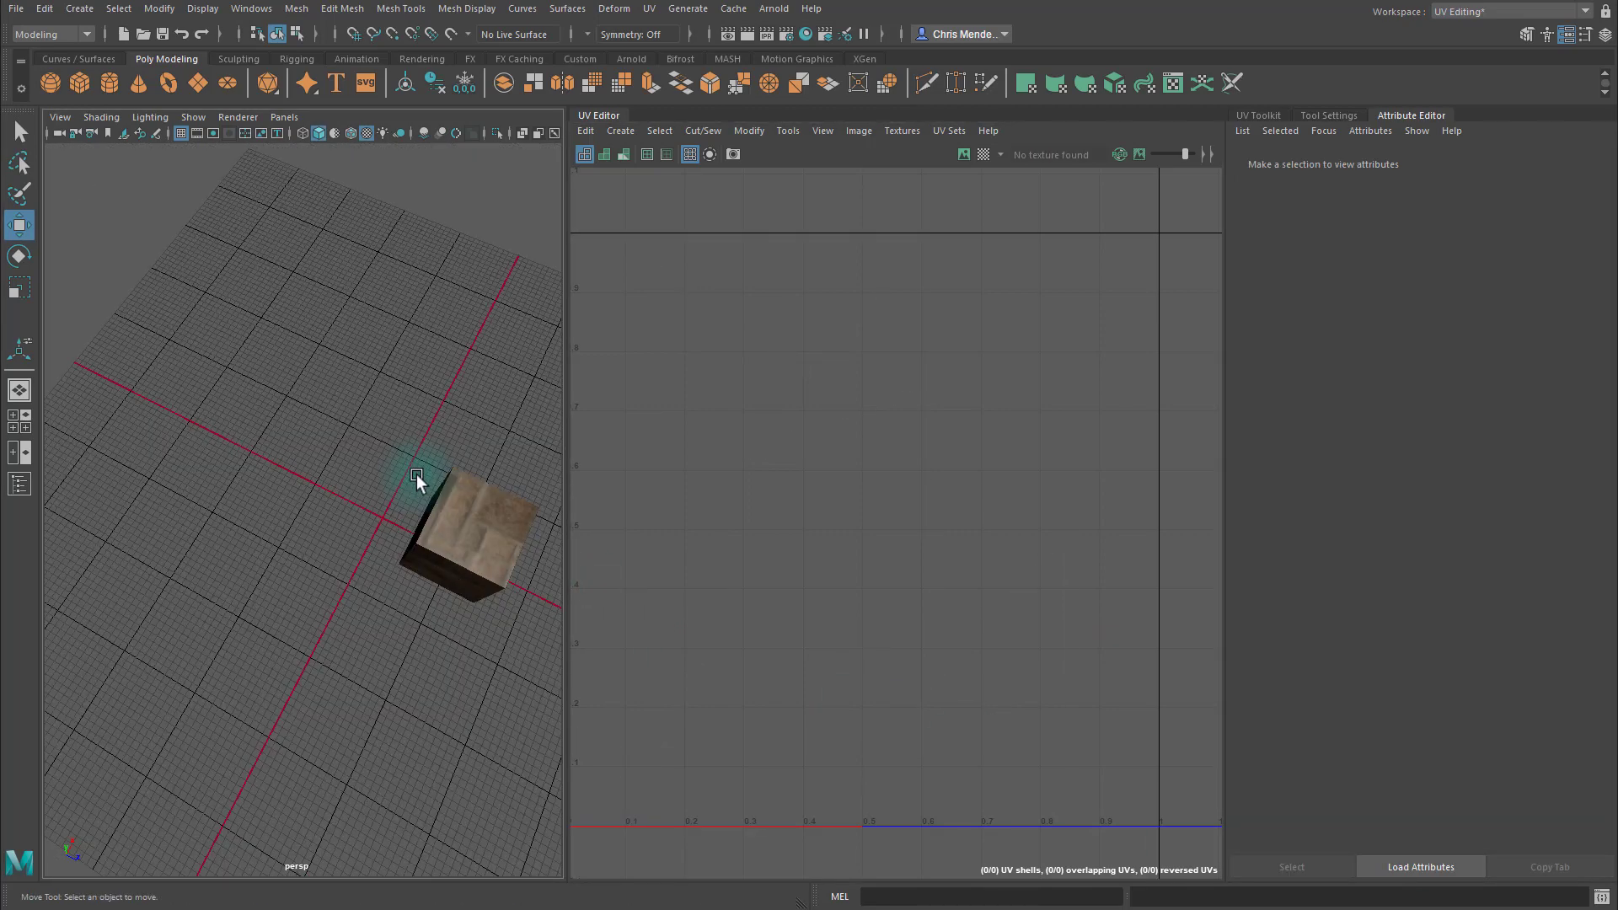
left_click_drag(416, 467, 333, 467, "alt")
left_click(334, 467)
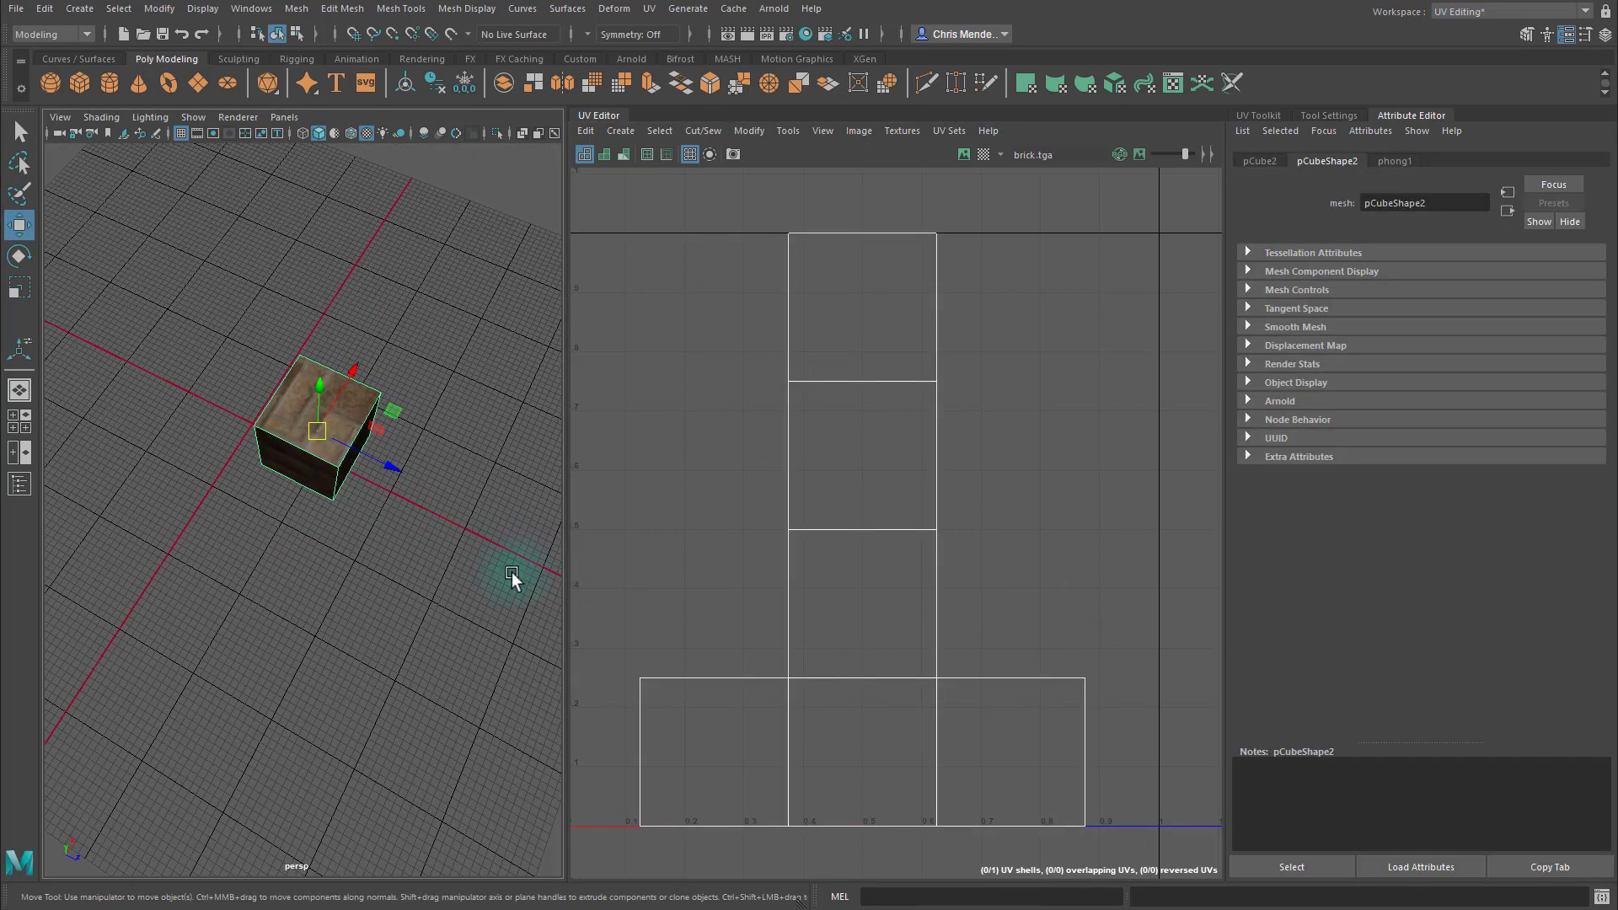
Cut the cube's UV layout along all the edges between its faces so that every face is a separate shell.
left_click_drag(513, 573, 398, 537, "alt")
right_click_drag(398, 537, 486, 542, "alt")
left_click_drag(486, 542, 376, 568, "alt")
right_click_drag(856, 536, 831, 347)
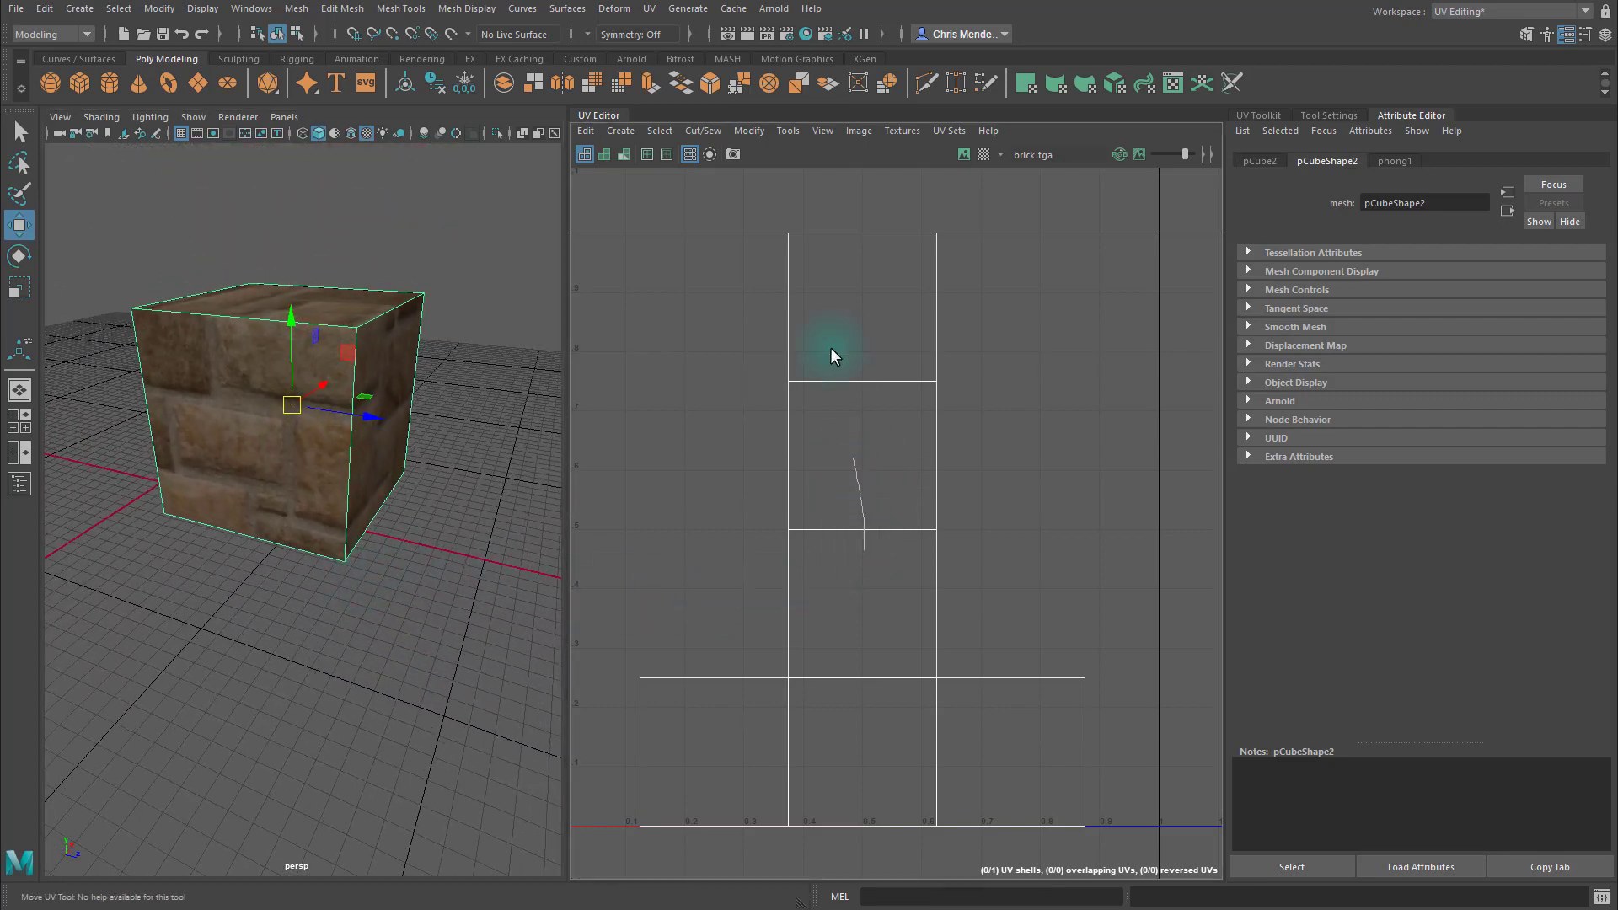
left_click(856, 531)
left_click(873, 677)
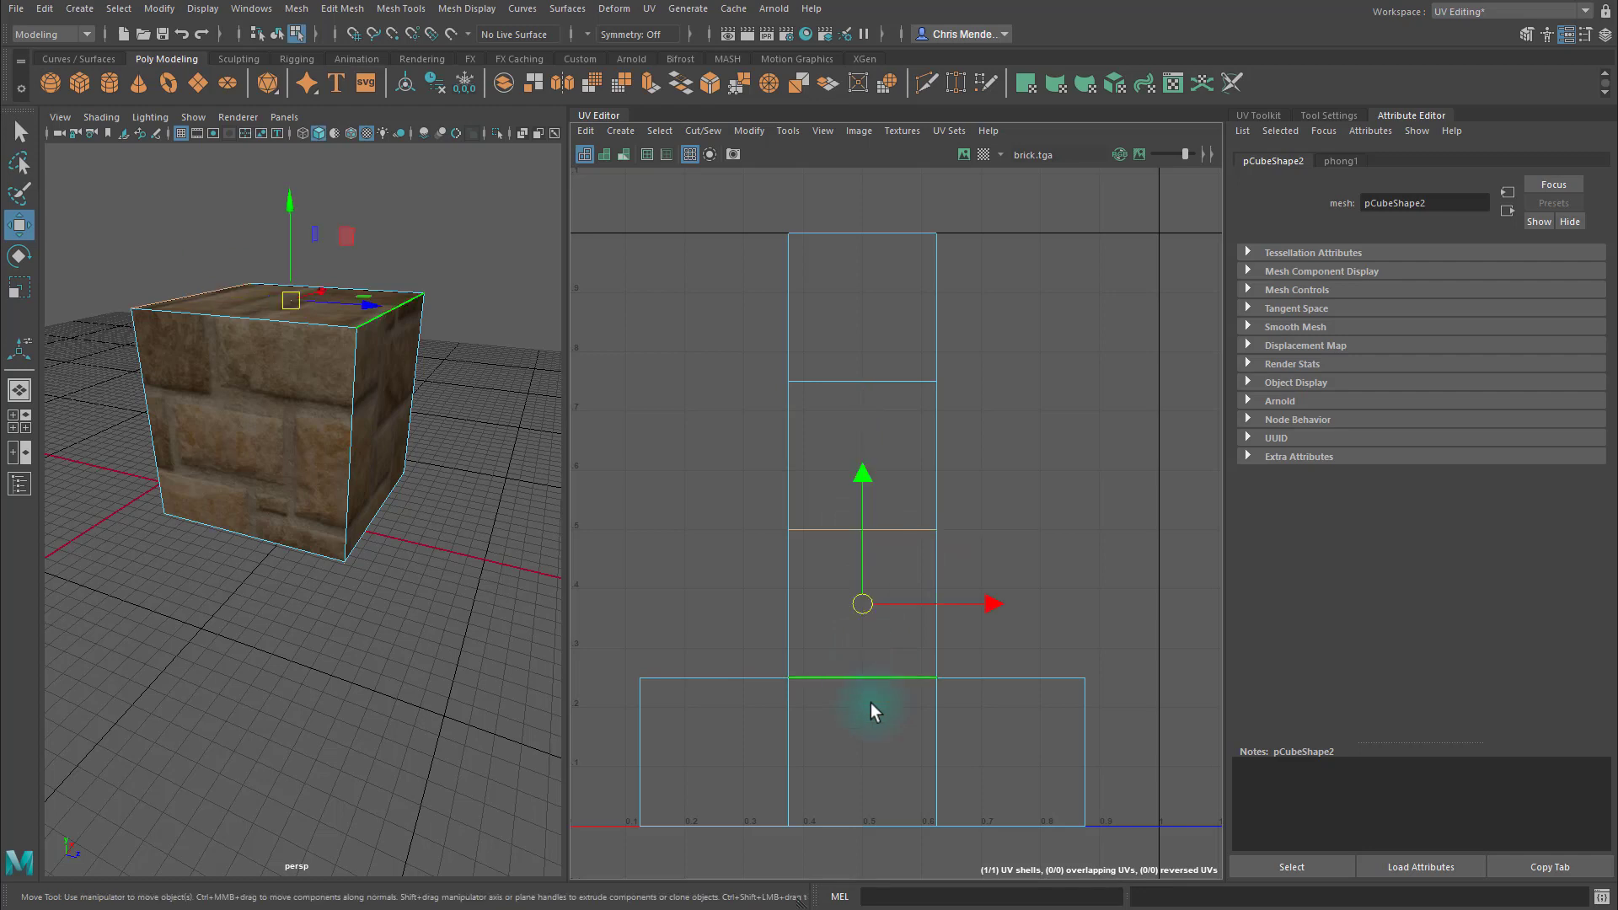
right_click_drag(864, 384, 888, 421, "shift")
Spread the four UV shells of the central column apart, moving one to the upper right and the others off the column.
right_click_drag(890, 347, 837, 323)
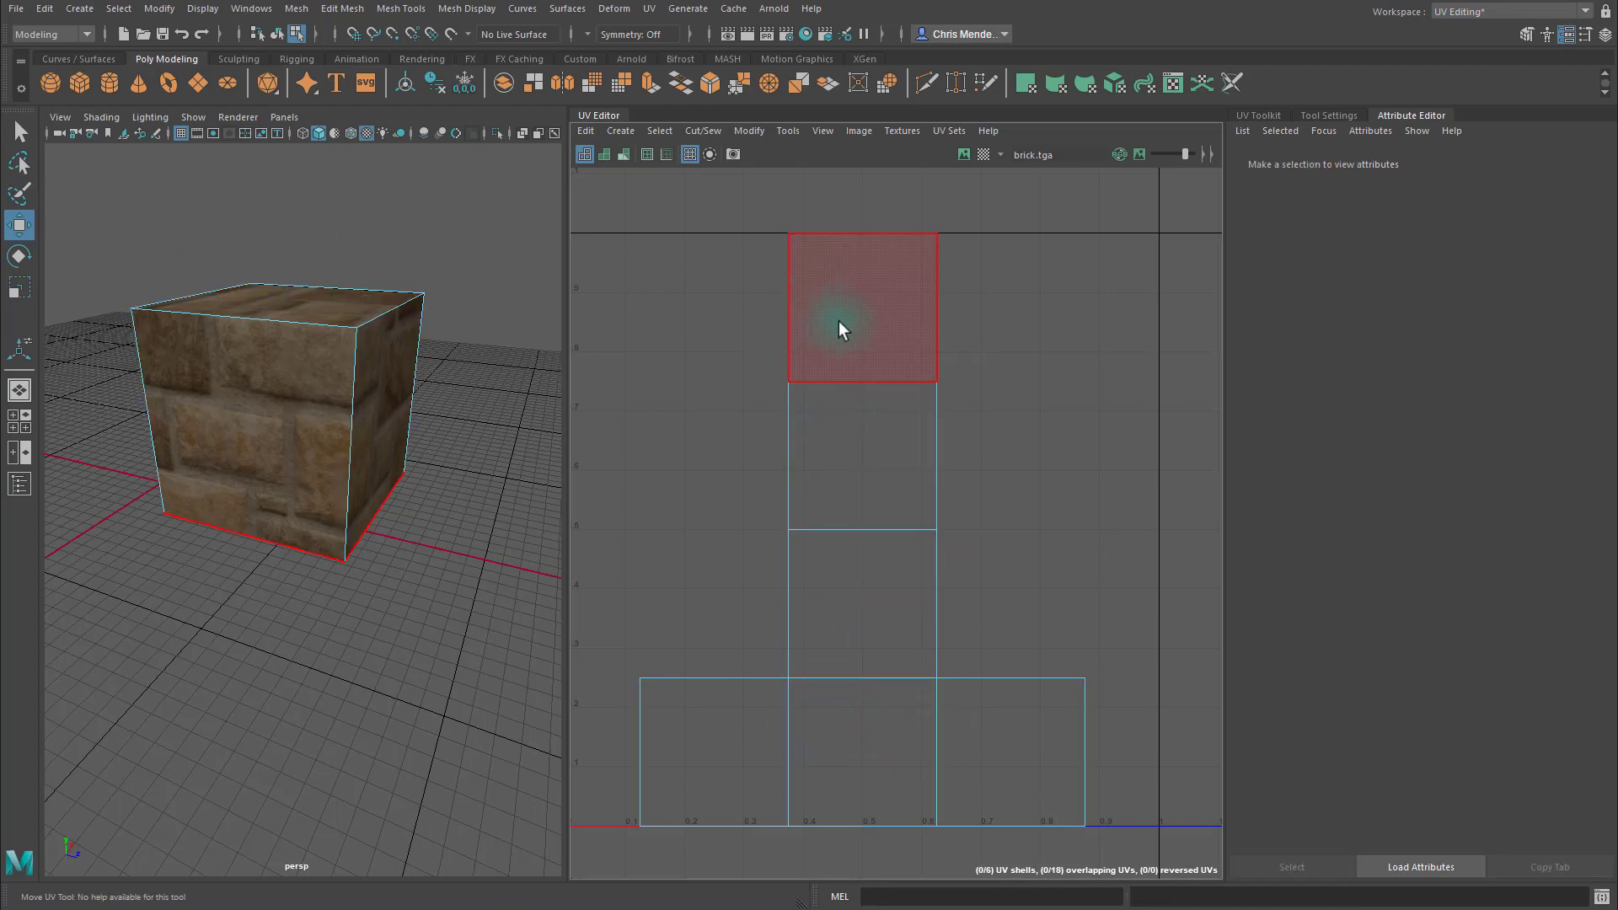
left_click(860, 312)
left_click_drag(860, 312, 1088, 339)
left_click(864, 455)
left_click_drag(863, 455, 757, 381)
left_click(861, 580)
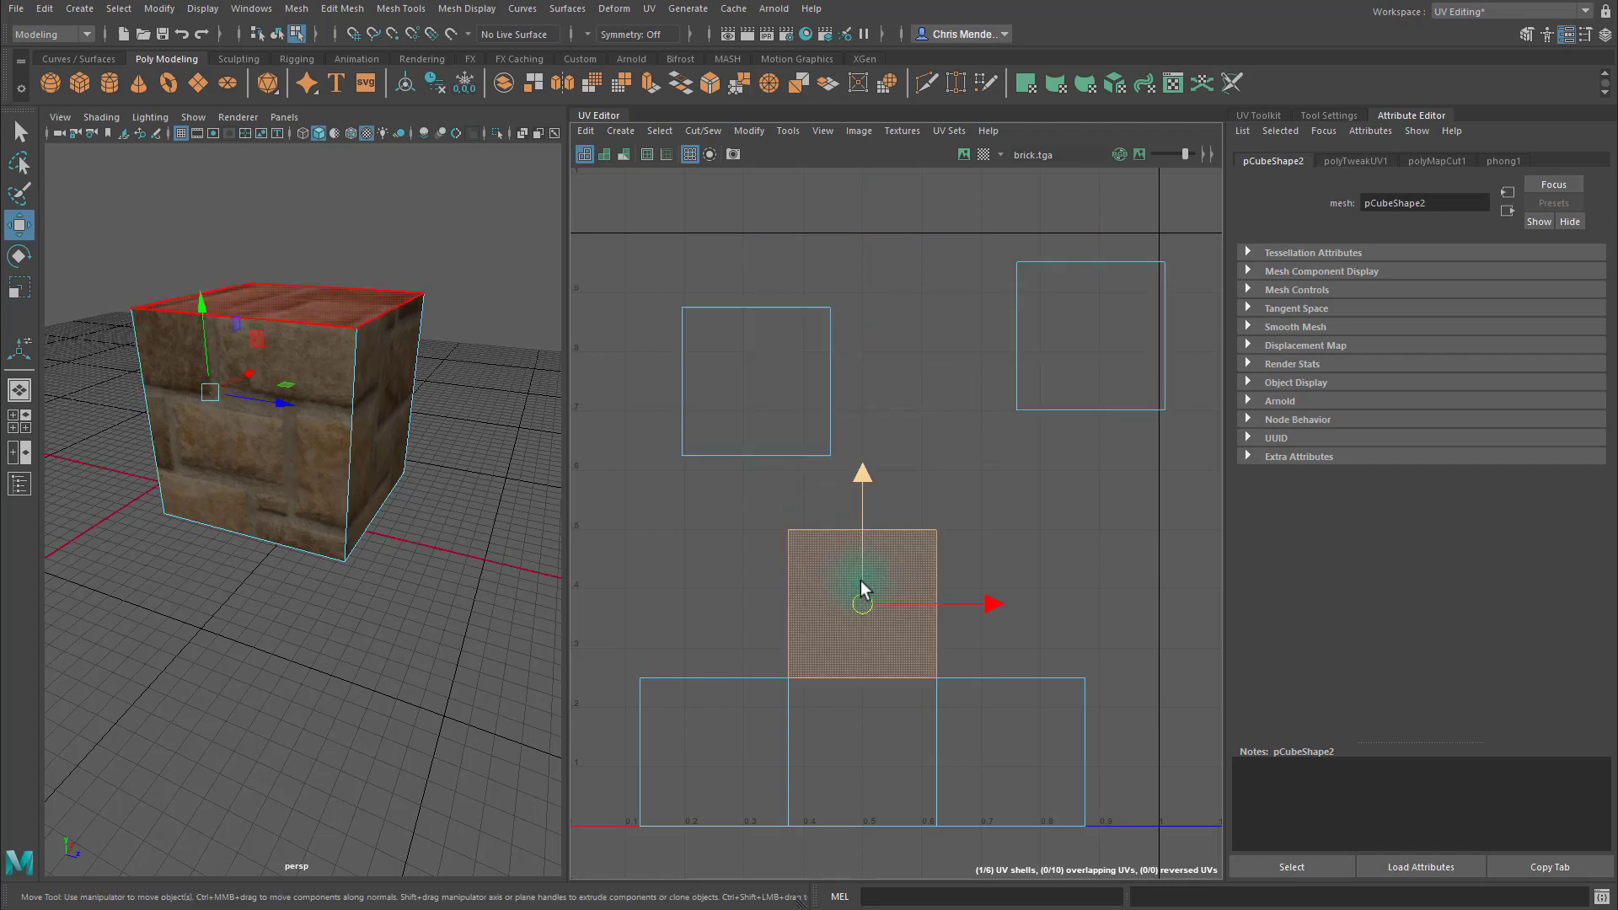
left_click_drag(861, 580, 935, 482)
left_click(870, 753)
left_click_drag(869, 753, 730, 590)
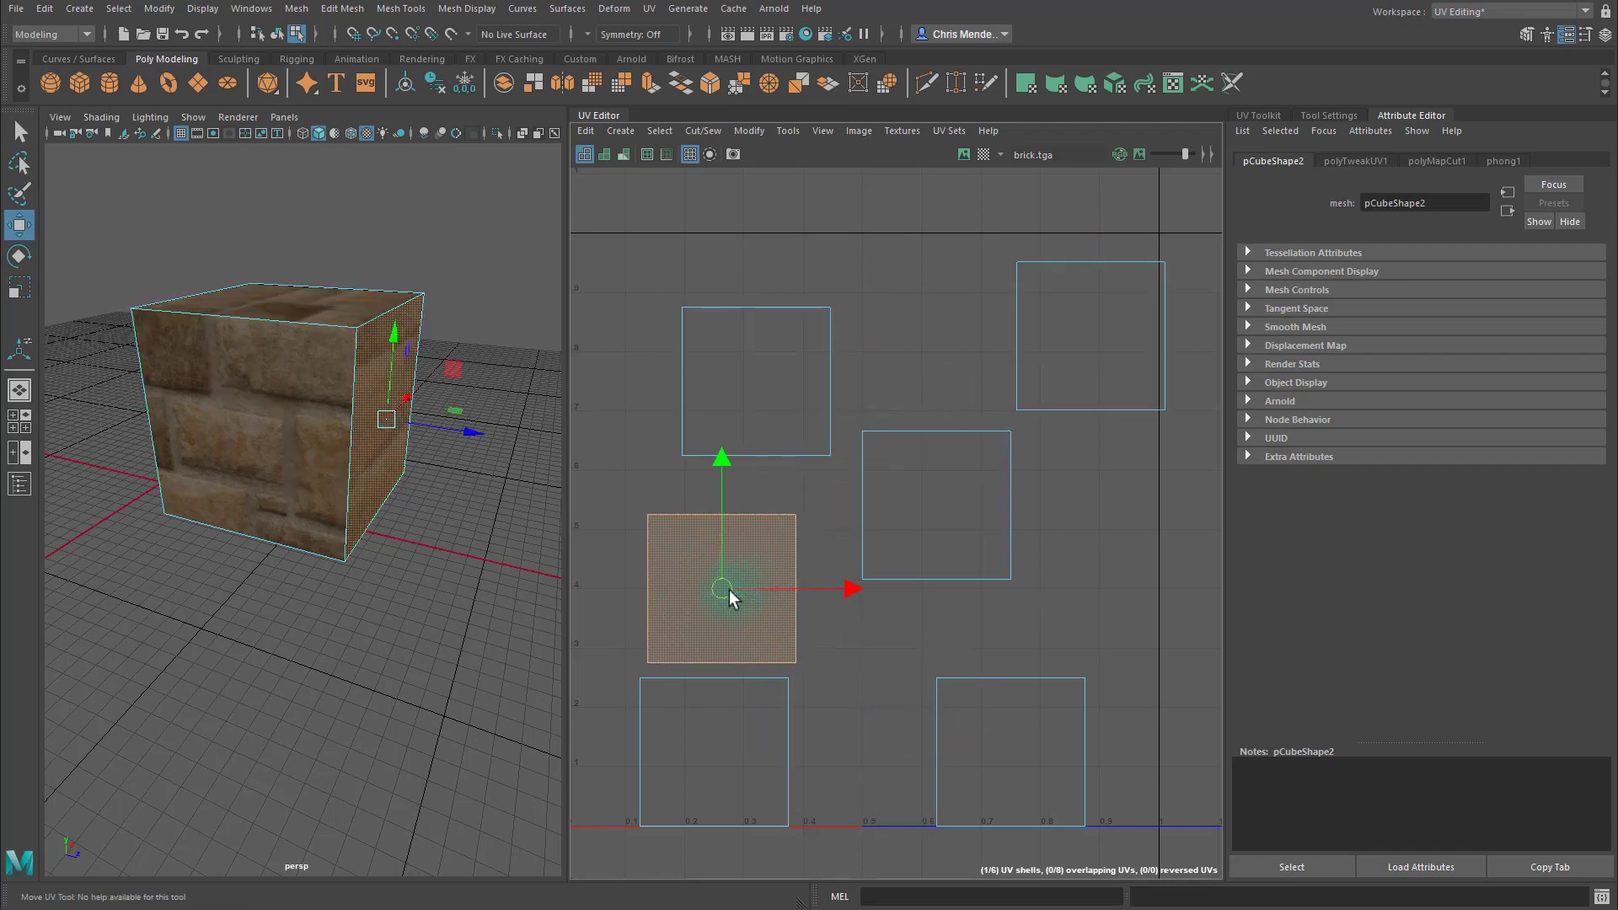
Move the lower-right UV shell up and outward, and bring the lower-left shell in toward the middle of the layout.
left_click(716, 753)
left_click(1016, 758)
left_click_drag(1015, 758, 1074, 703)
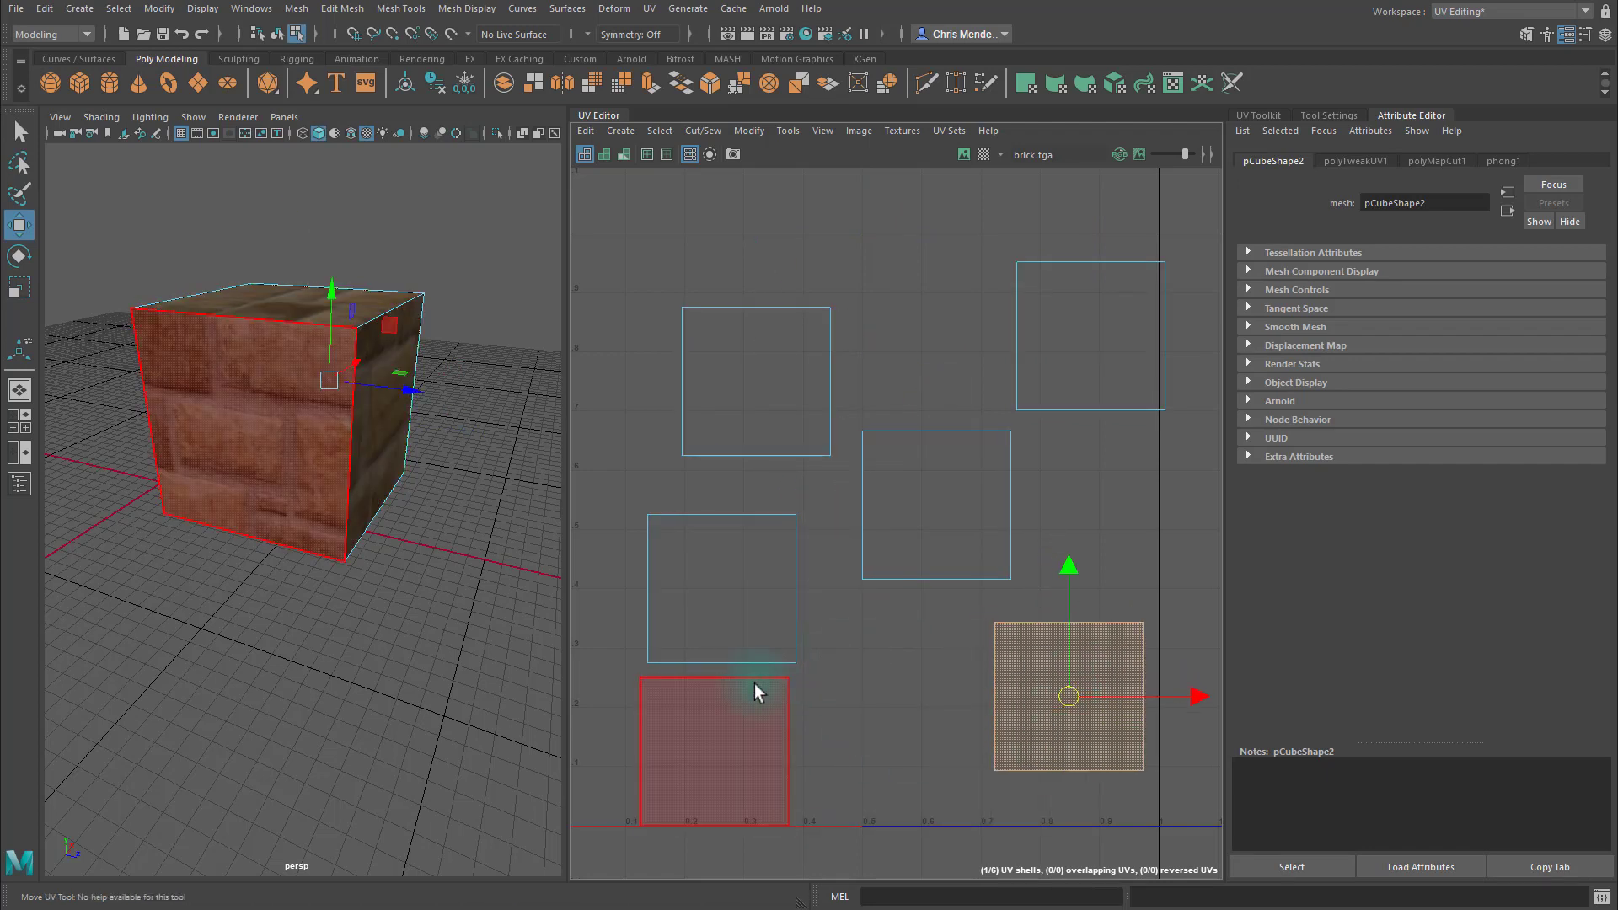
left_click(722, 735)
left_click_drag(722, 735, 903, 742)
Move and sew the central shell to the neighbouring lower shell along their shared edge, and place the joined two-face shell at the layout's base.
right_click_drag(858, 716, 883, 393)
left_click(868, 685)
right_click_drag(873, 536, 775, 498)
left_click(902, 534)
left_click_drag(863, 510, 849, 736)
Arrange the four remaining single-face shells in two spaced columns above the joined two-face shell.
left_click(718, 590)
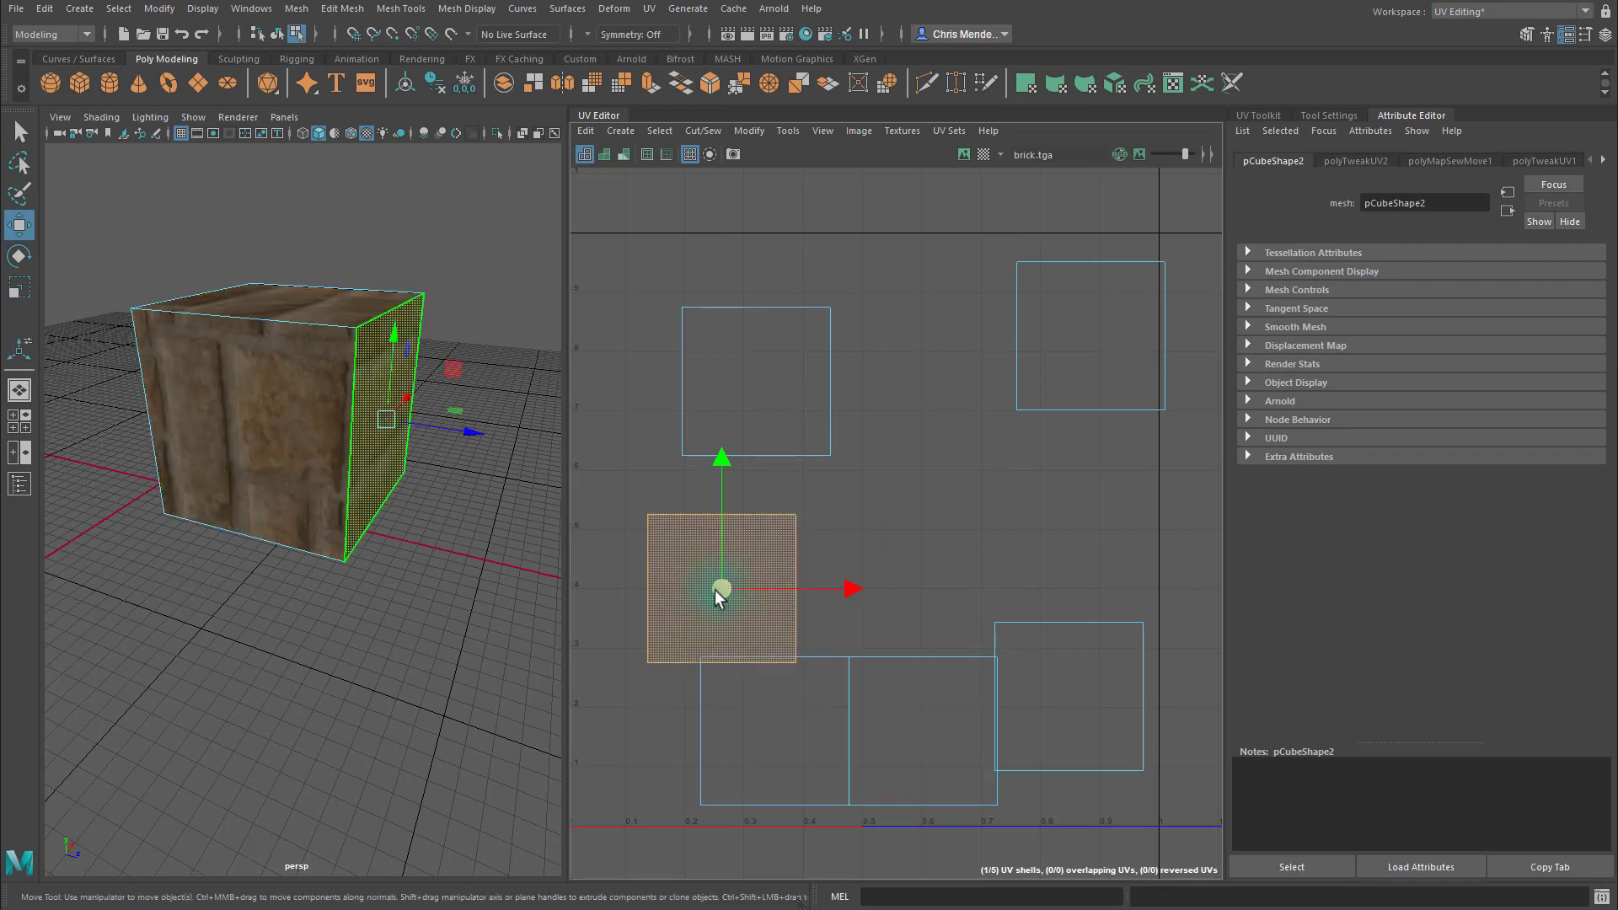
left_click_drag(719, 590, 682, 553)
left_click(1068, 666)
left_click_drag(1068, 666, 957, 517)
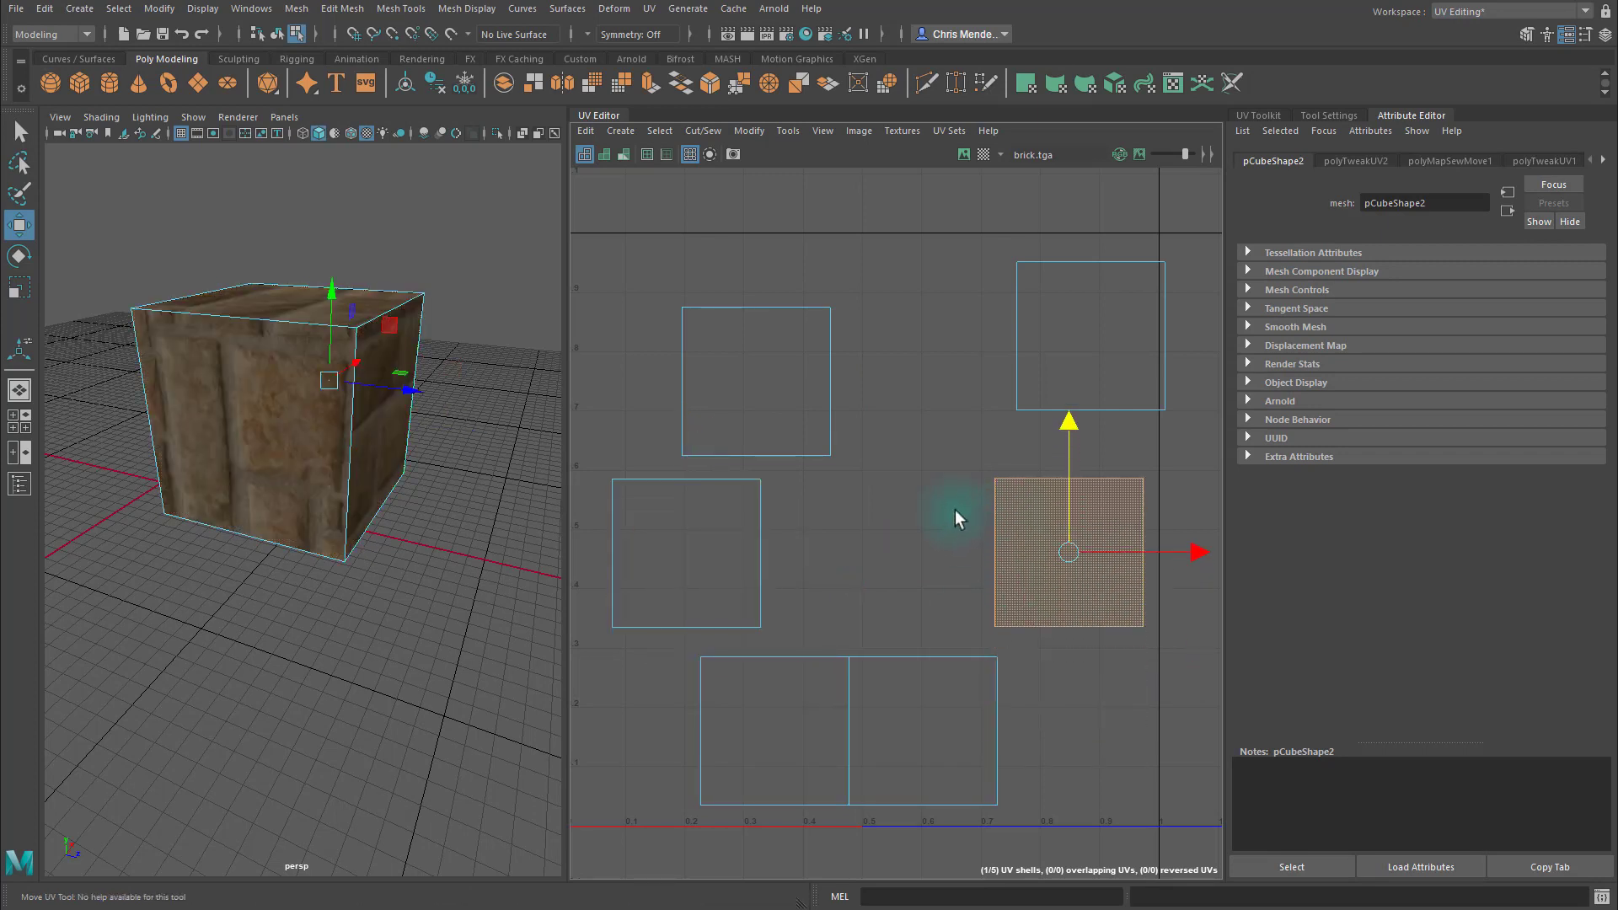
left_click_drag(1069, 549, 968, 552)
left_click(752, 413)
left_click_drag(752, 413, 698, 389)
left_click(1074, 340)
left_click_drag(1079, 340, 948, 353)
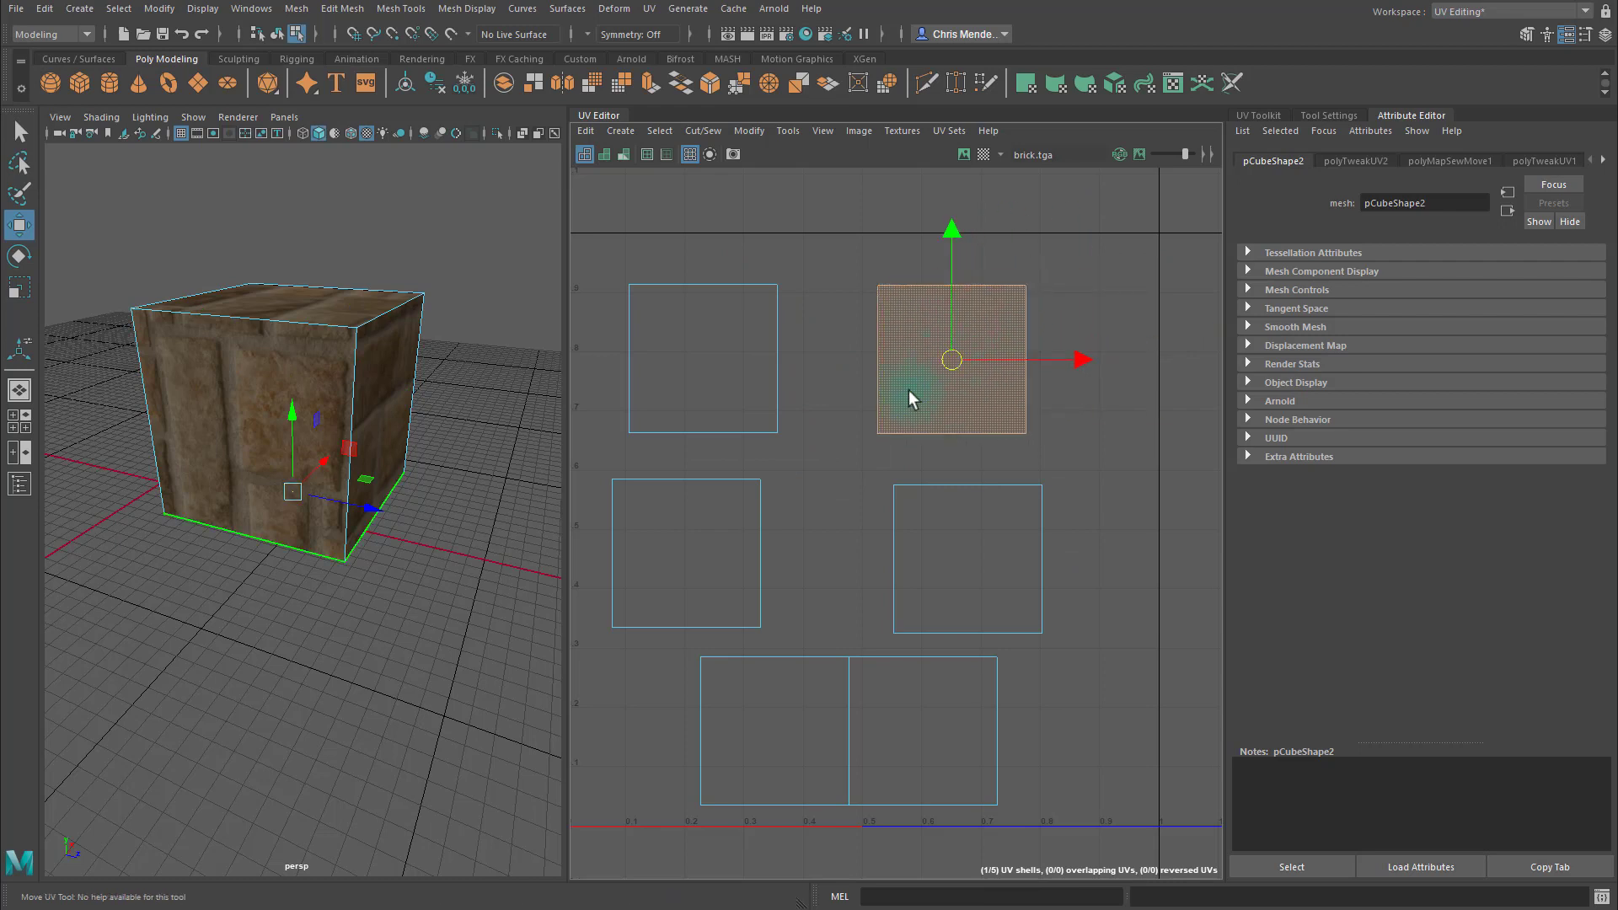
Select a cut border edge in the UV layout and examine the brick texture across that seam on the cube.
scroll(853, 529, "down", 3)
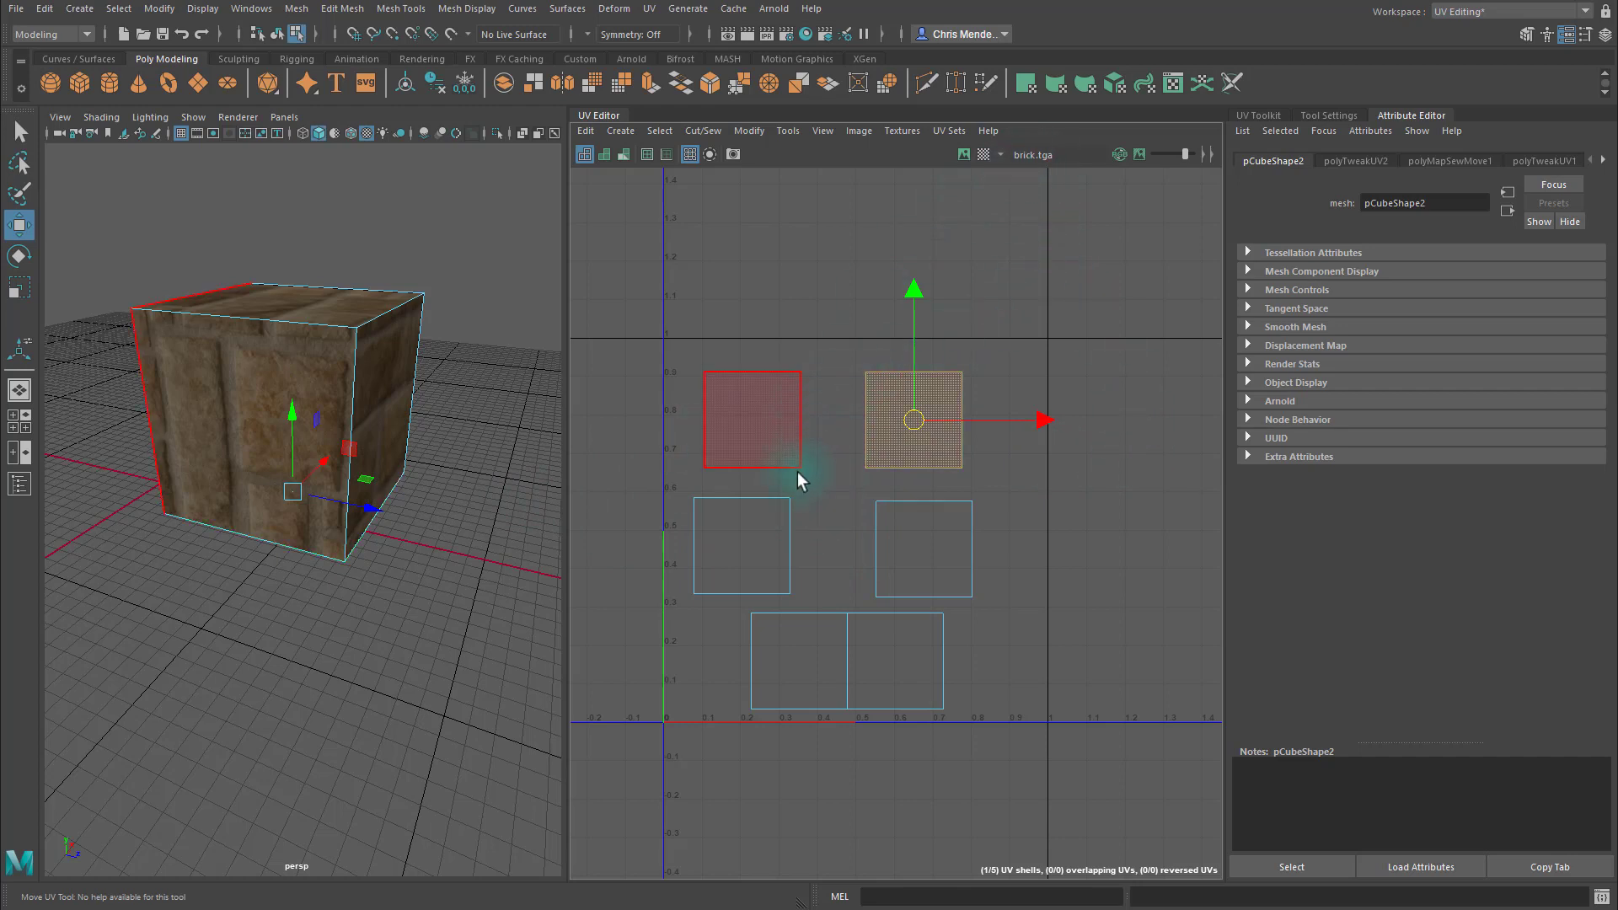
right_click_drag(797, 474, 793, 325)
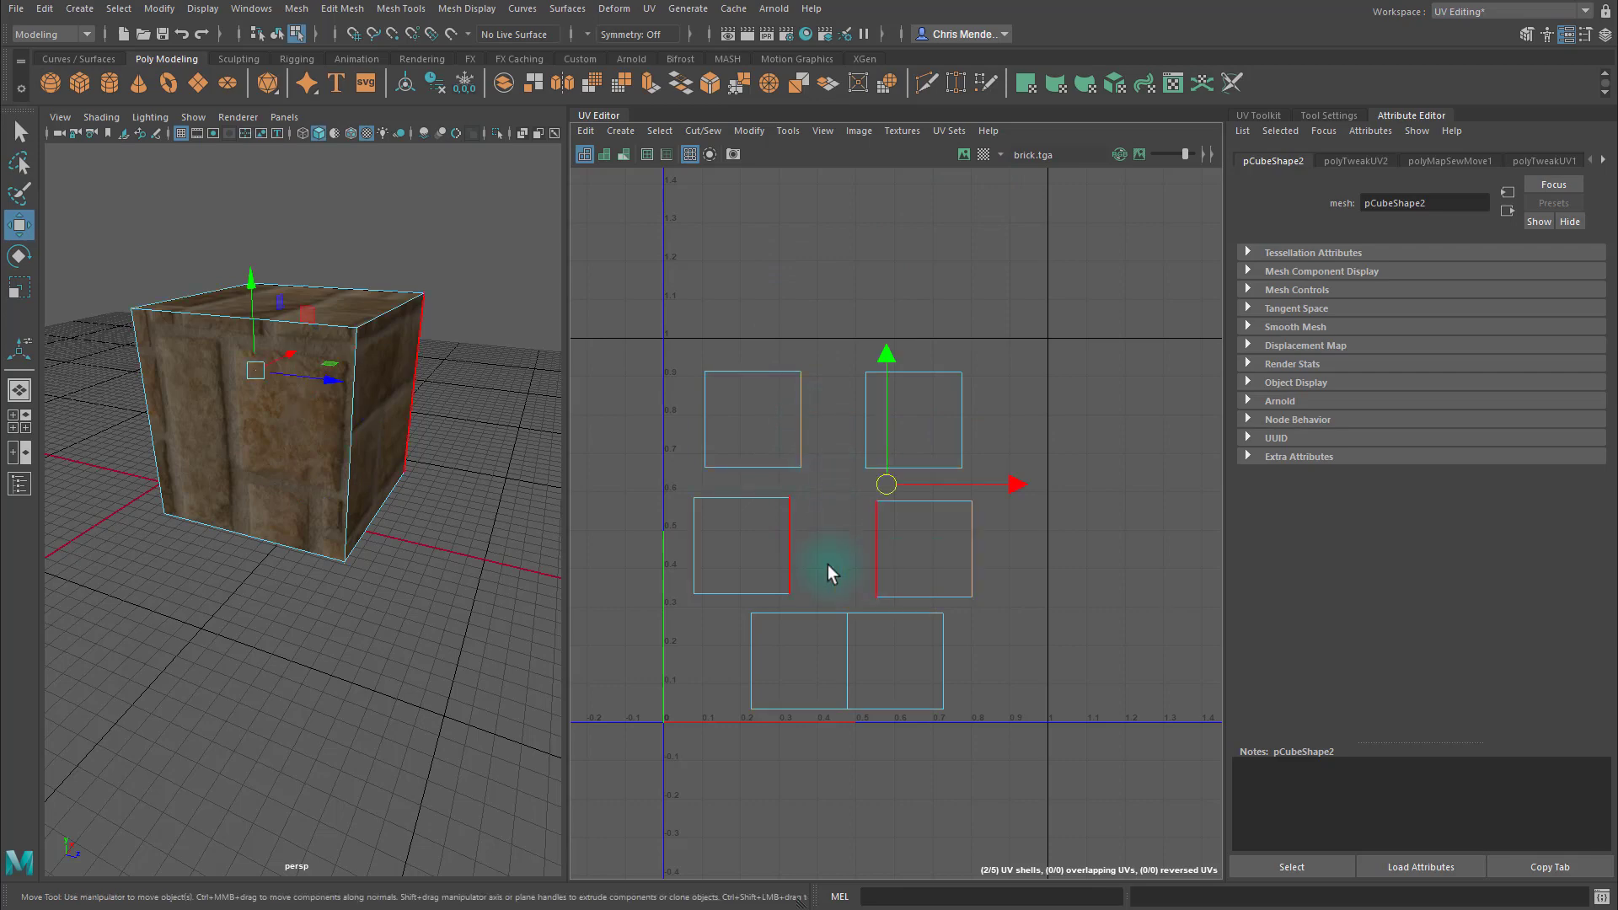
key("f")
left_click_drag(462, 479, 307, 408, "alt")
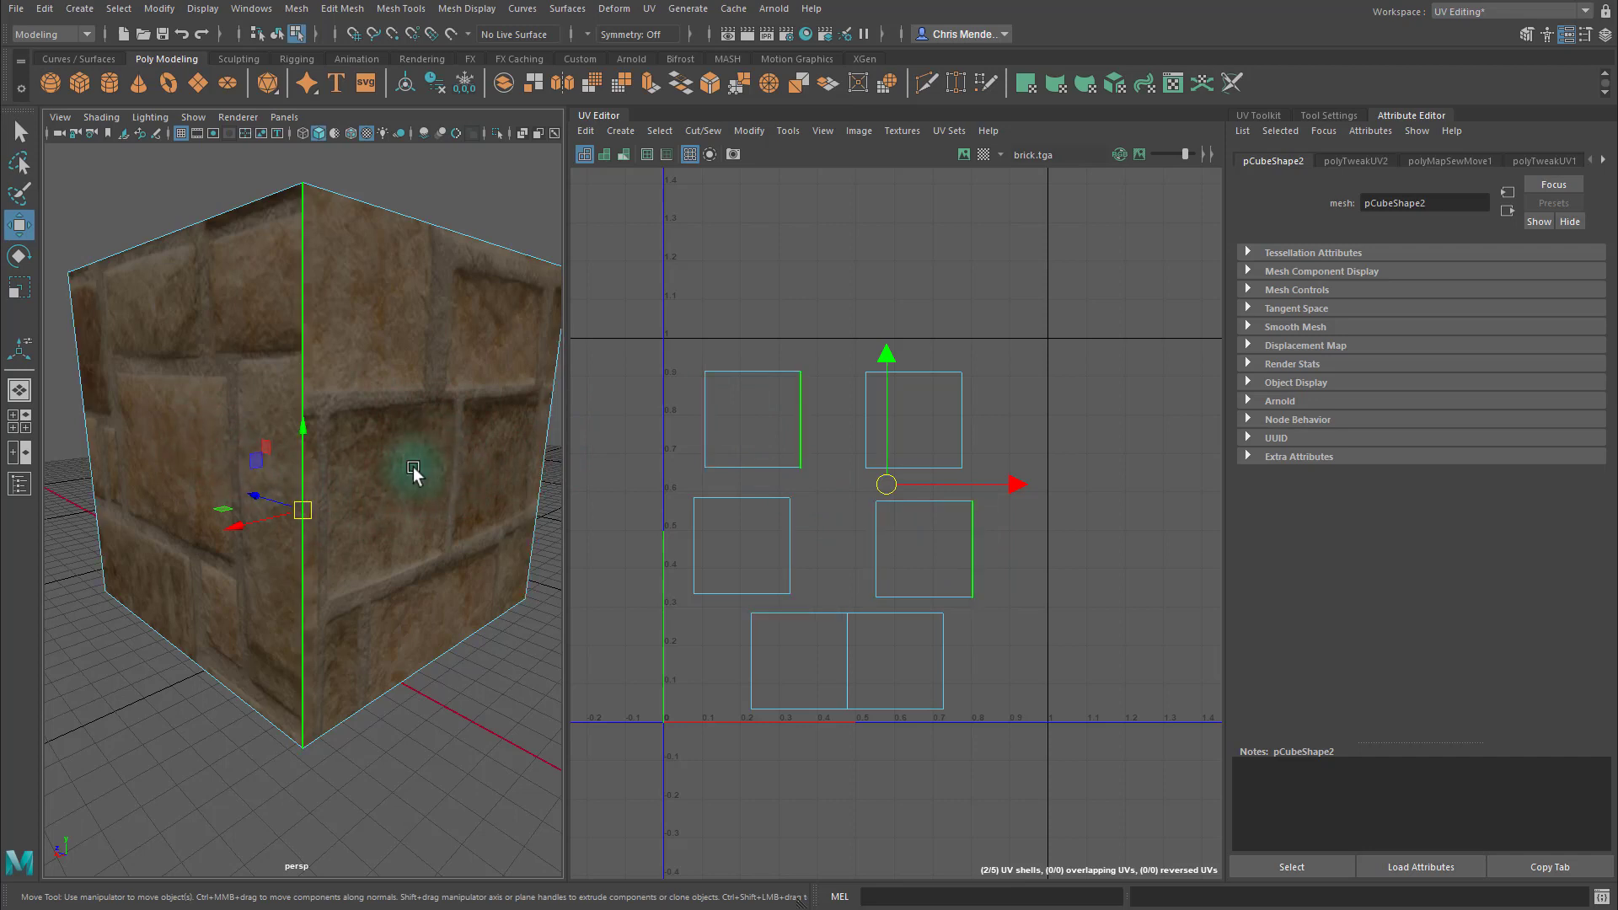
left_click(430, 750)
left_click_drag(429, 750, 387, 447, "alt")
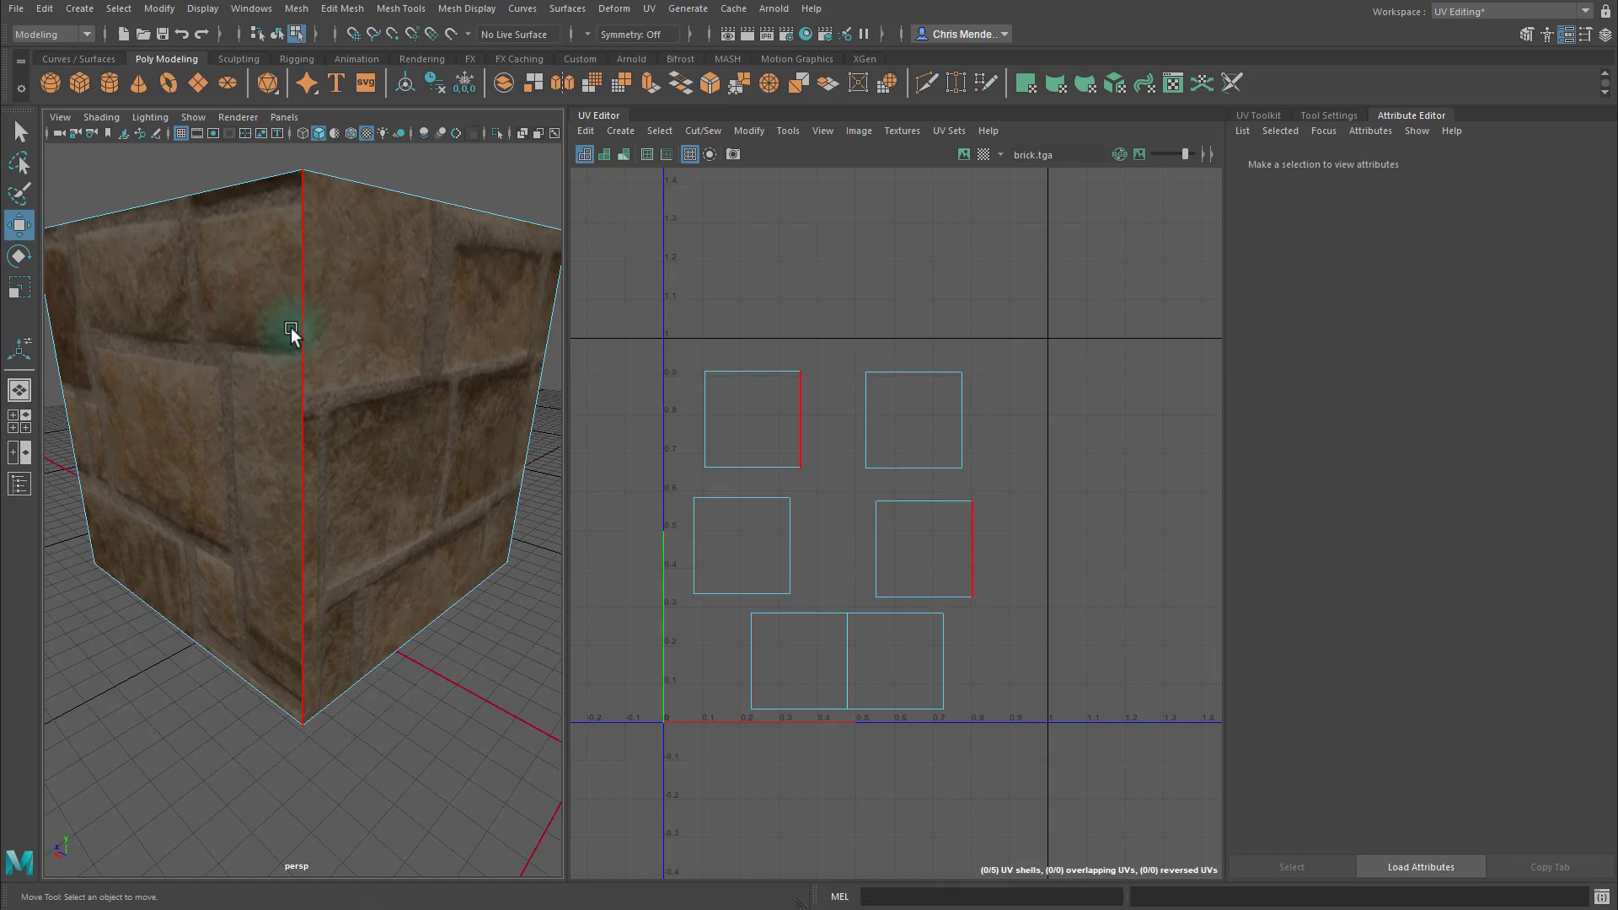
left_click_drag(296, 336, 345, 606, "alt")
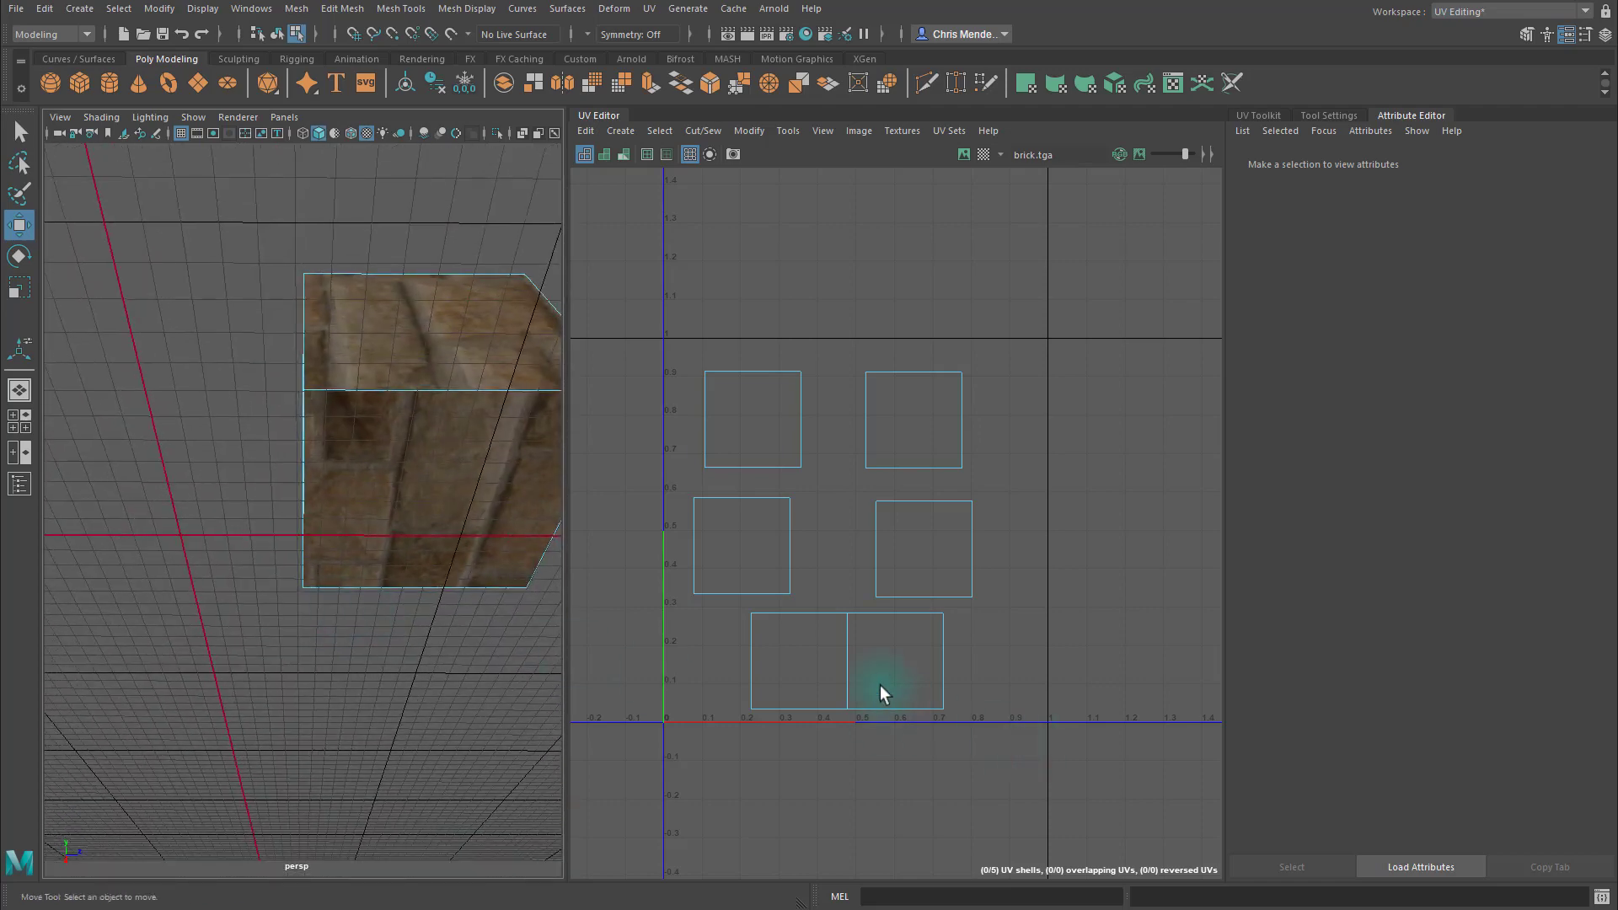
Select the sewn edge inside the two-face shell and examine how the bricks continue across it on the cube.
left_click(846, 656)
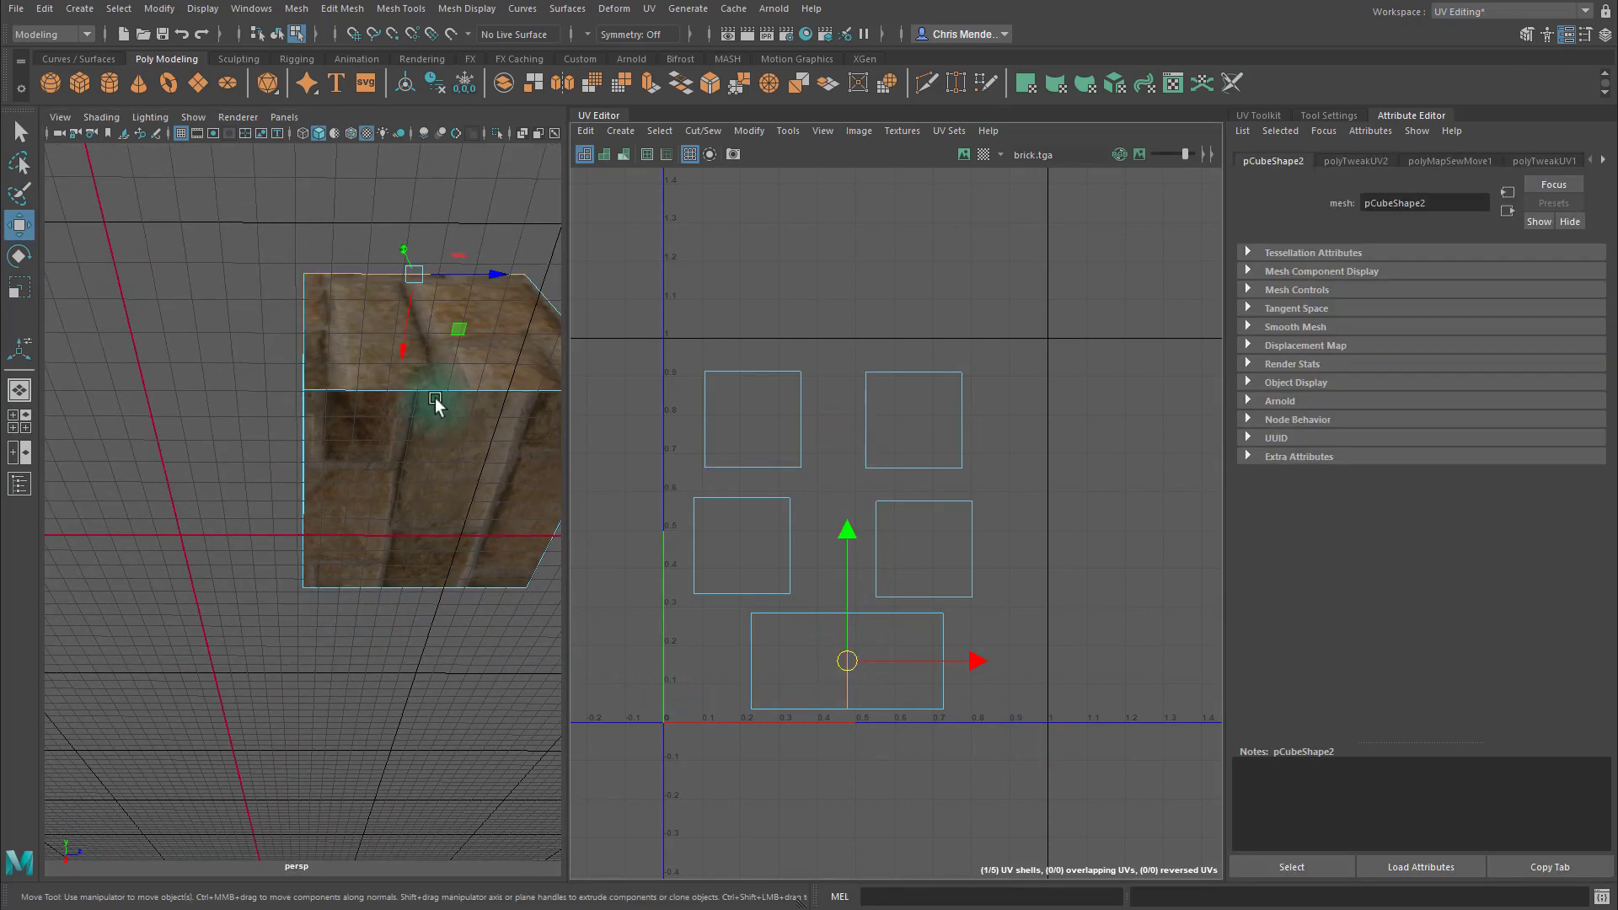
left_click_drag(436, 397, 373, 449, "alt")
left_click(372, 446)
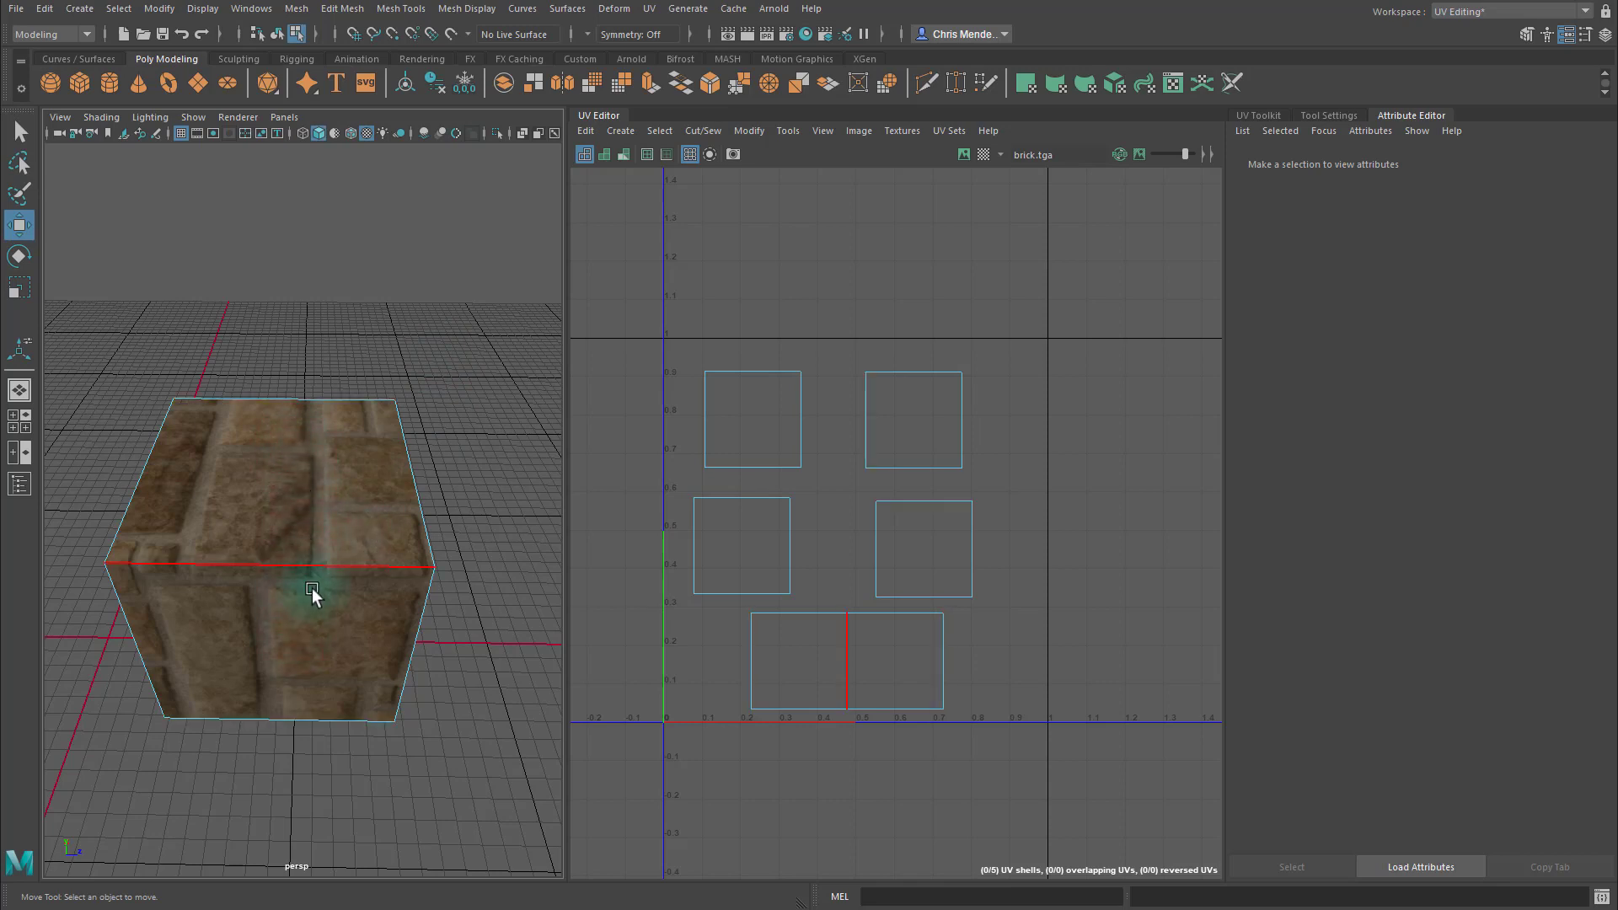
Select the joined two-face shell and shift it slightly up and to the left in UV space.
right_click_drag(942, 691, 872, 665)
left_click(847, 661)
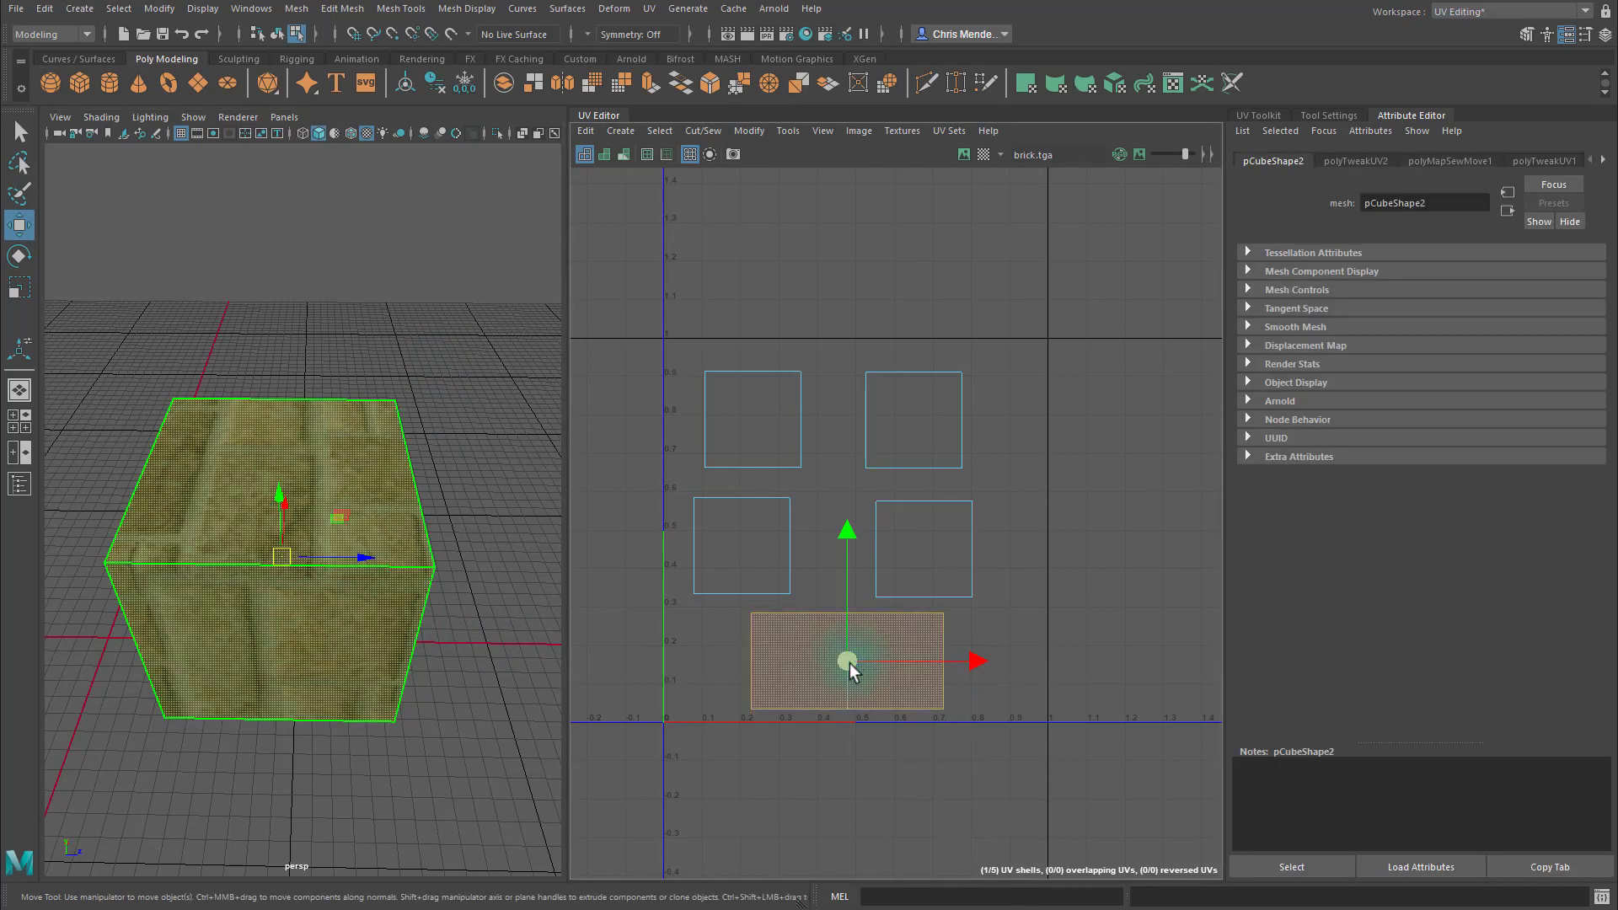
left_click_drag(846, 662, 809, 636)
Select all the UV shells and move them together, leaving them grouped around the middle of the 0 to 1 UV square.
left_click_drag(669, 361, 944, 665)
left_click_drag(470, 638, 866, 573, "alt")
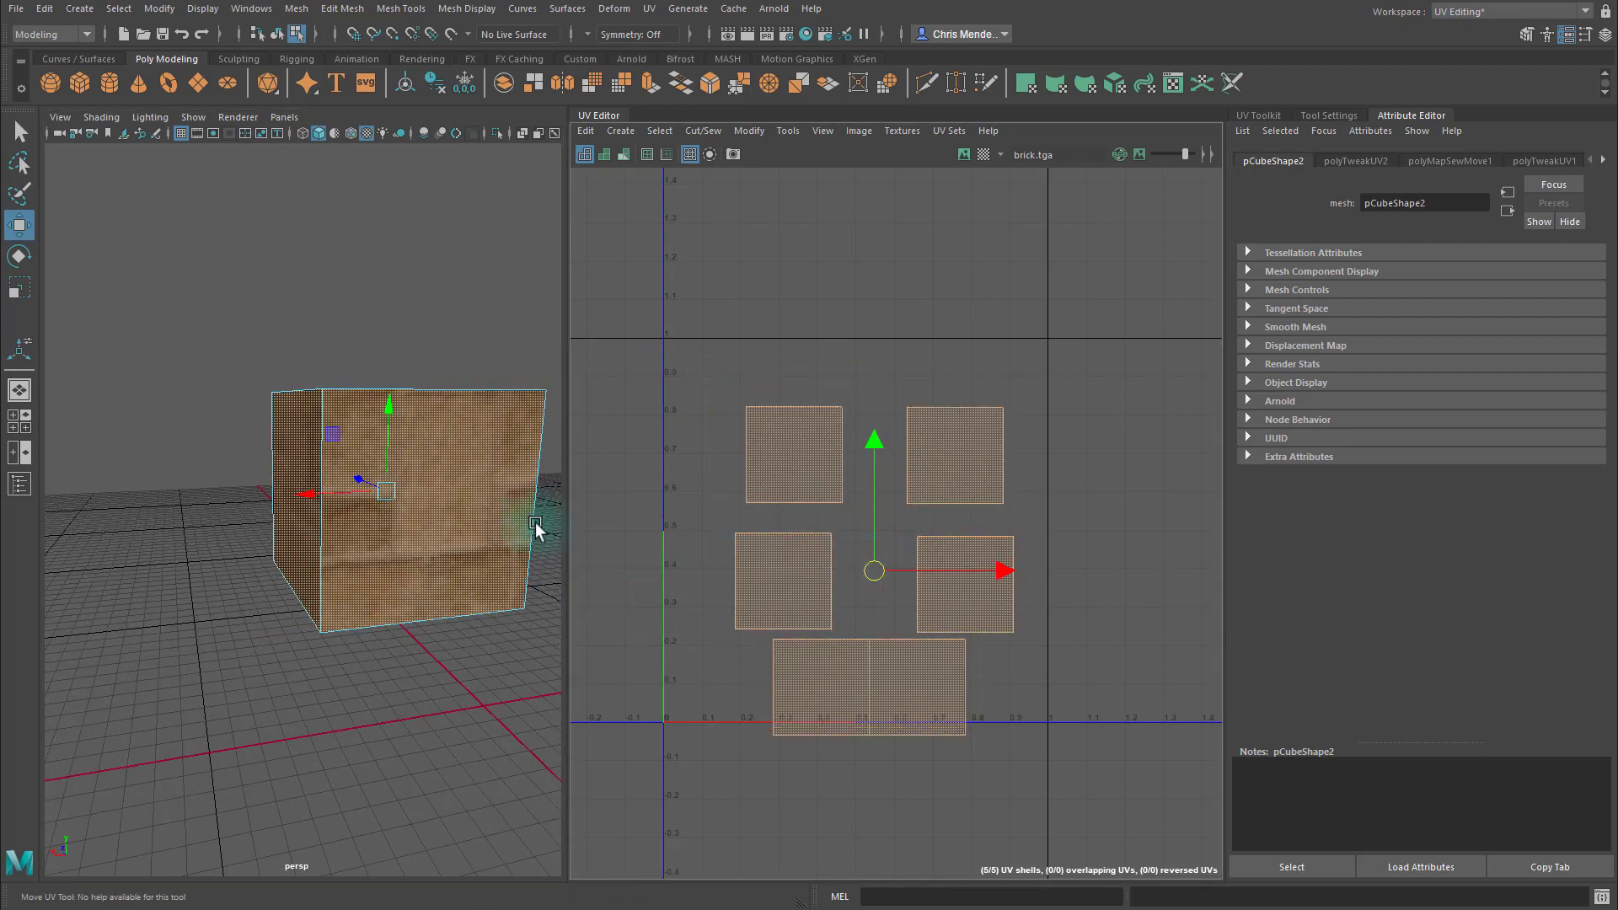
left_click_drag(541, 523, 578, 578, "alt")
left_click_drag(868, 569, 834, 522)
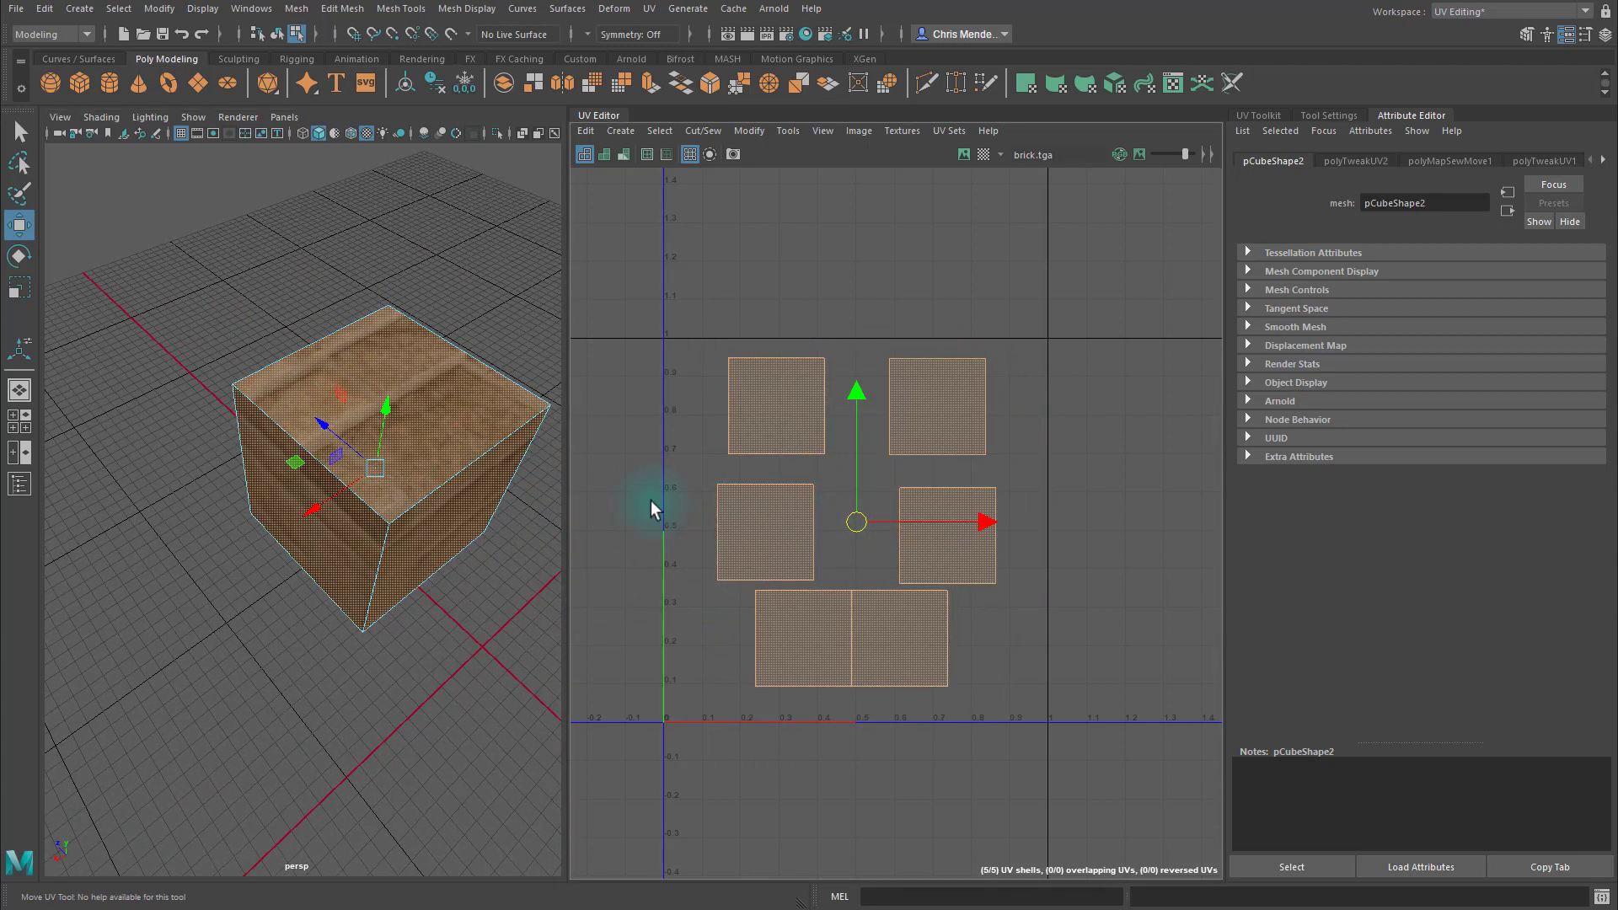
left_click(646, 492)
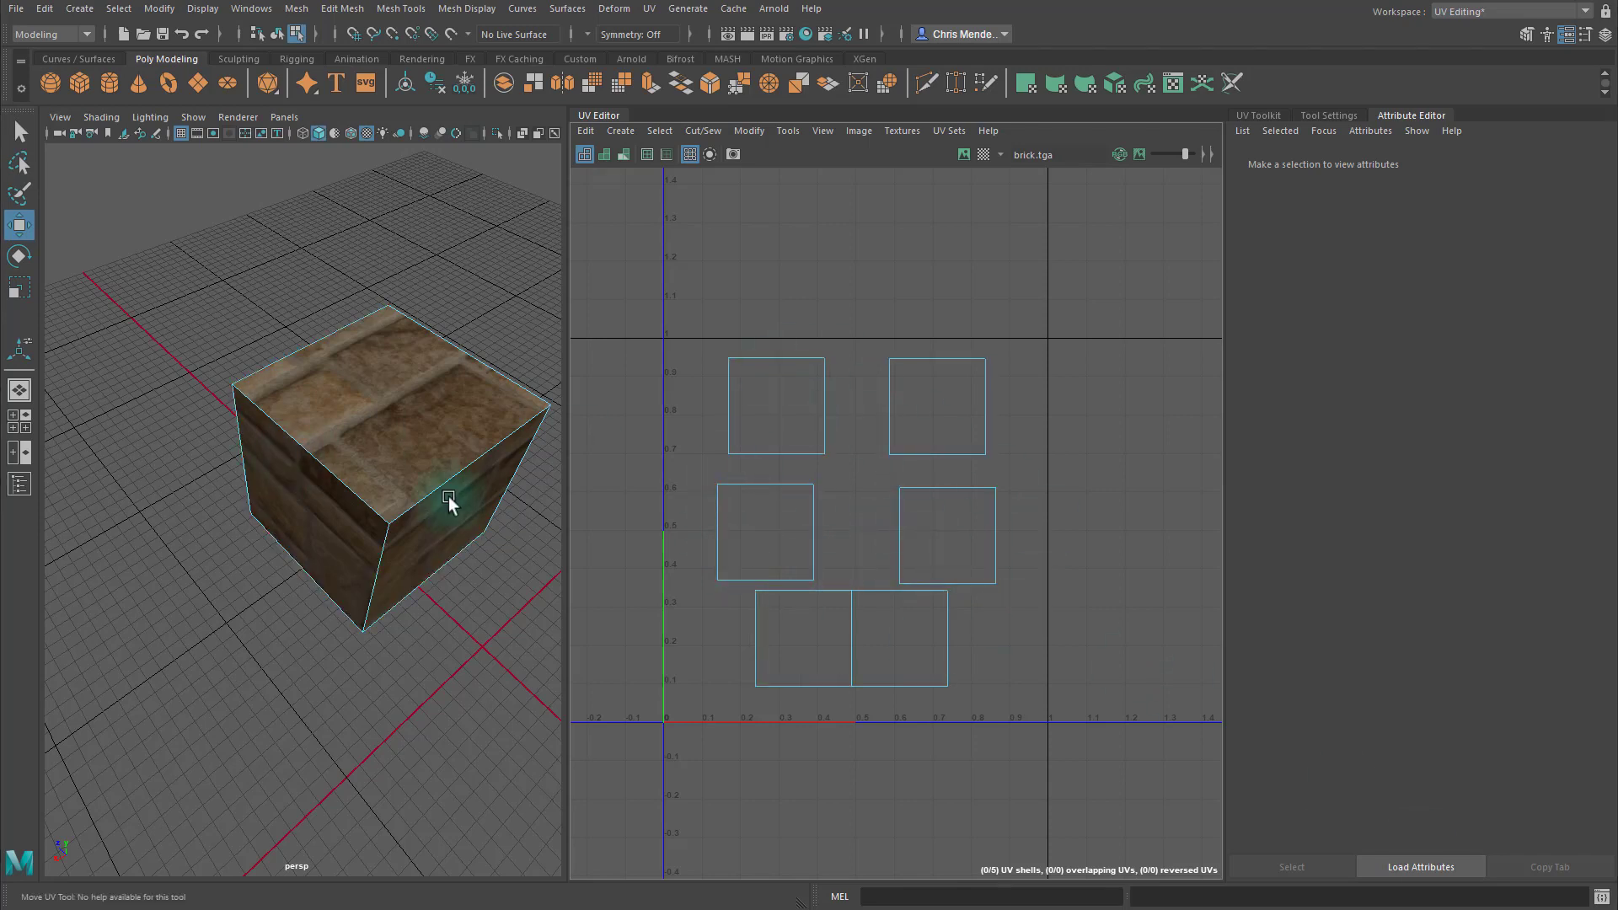
Move and sew the four single-face shells onto the two-face shell to form one upside-down T with a four-face column.
left_click(872, 594)
key("g")
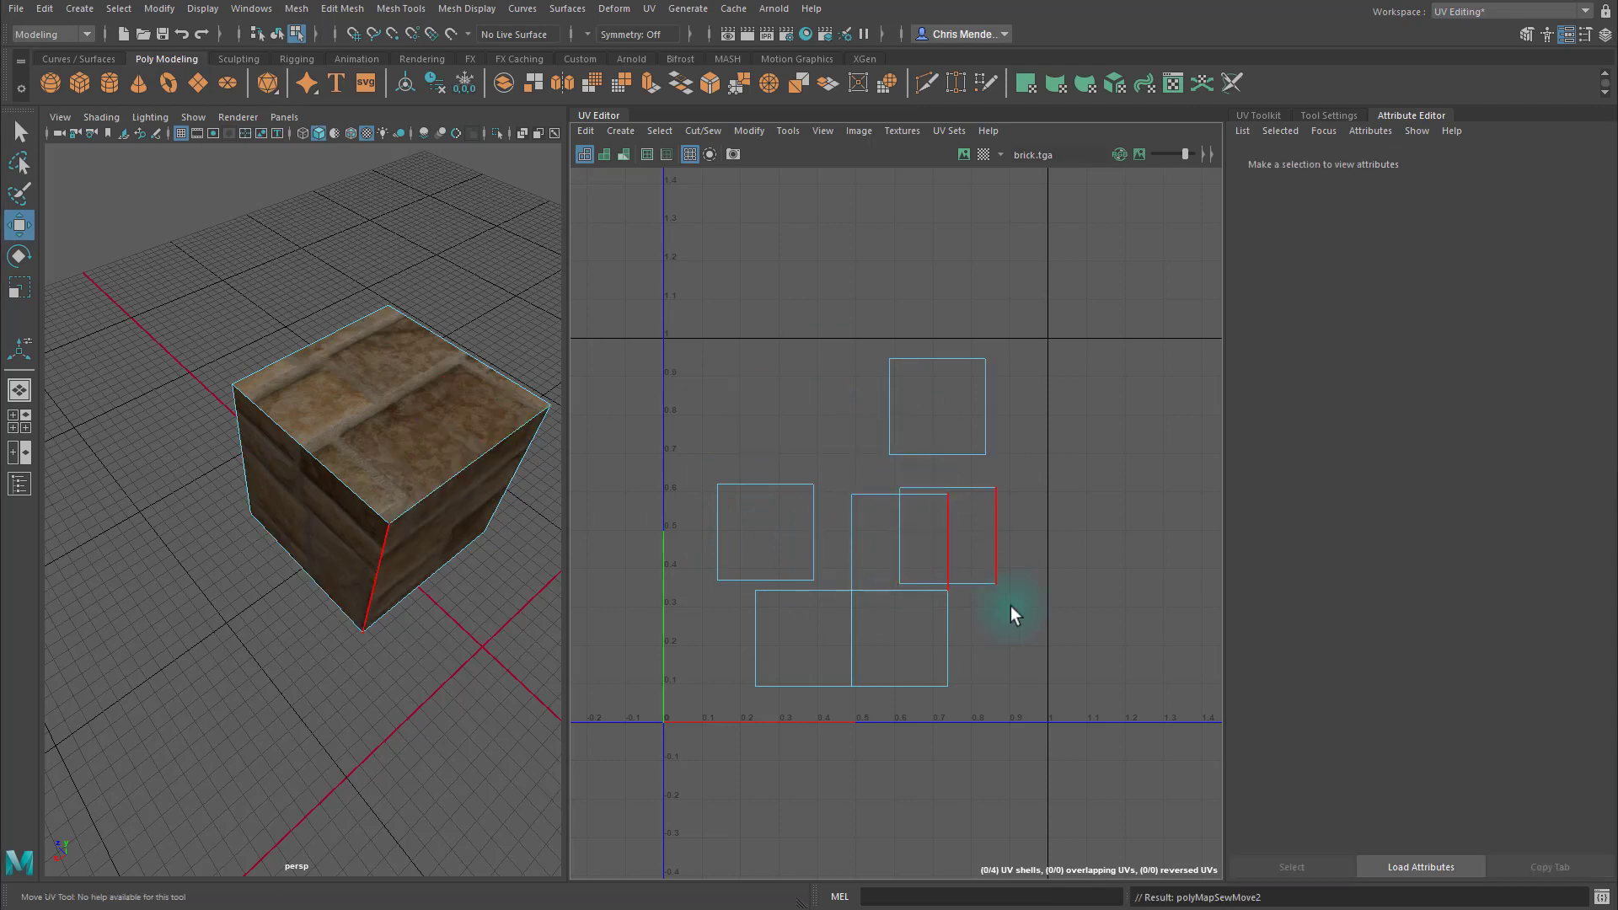
left_click(958, 644)
key("g")
left_click(887, 497)
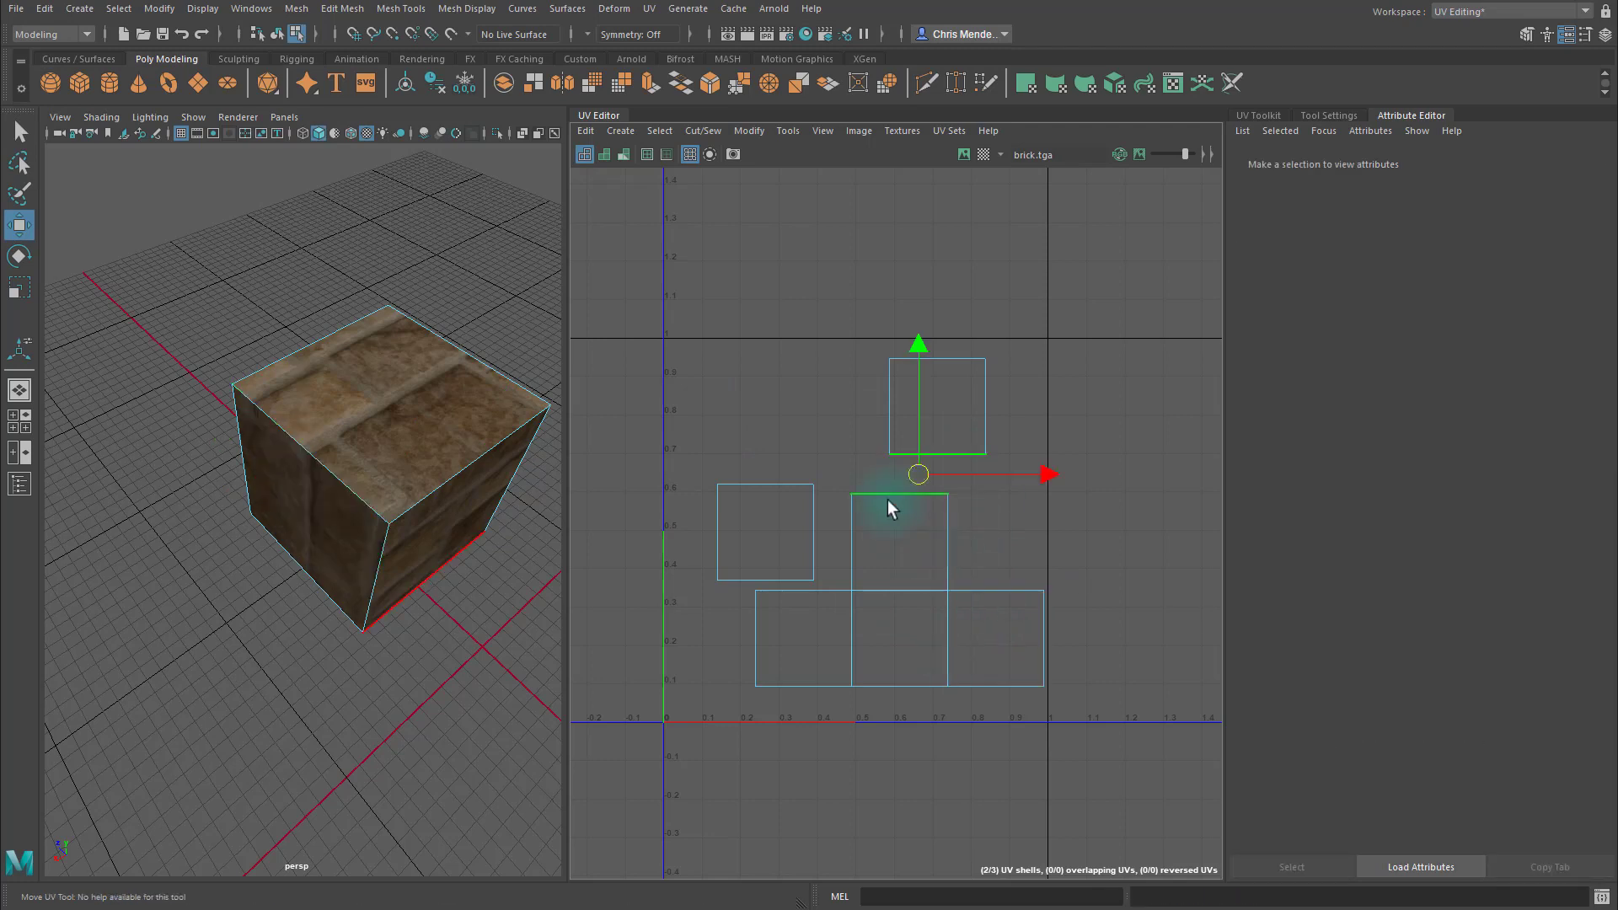
key("g")
left_click(887, 399)
key("g")
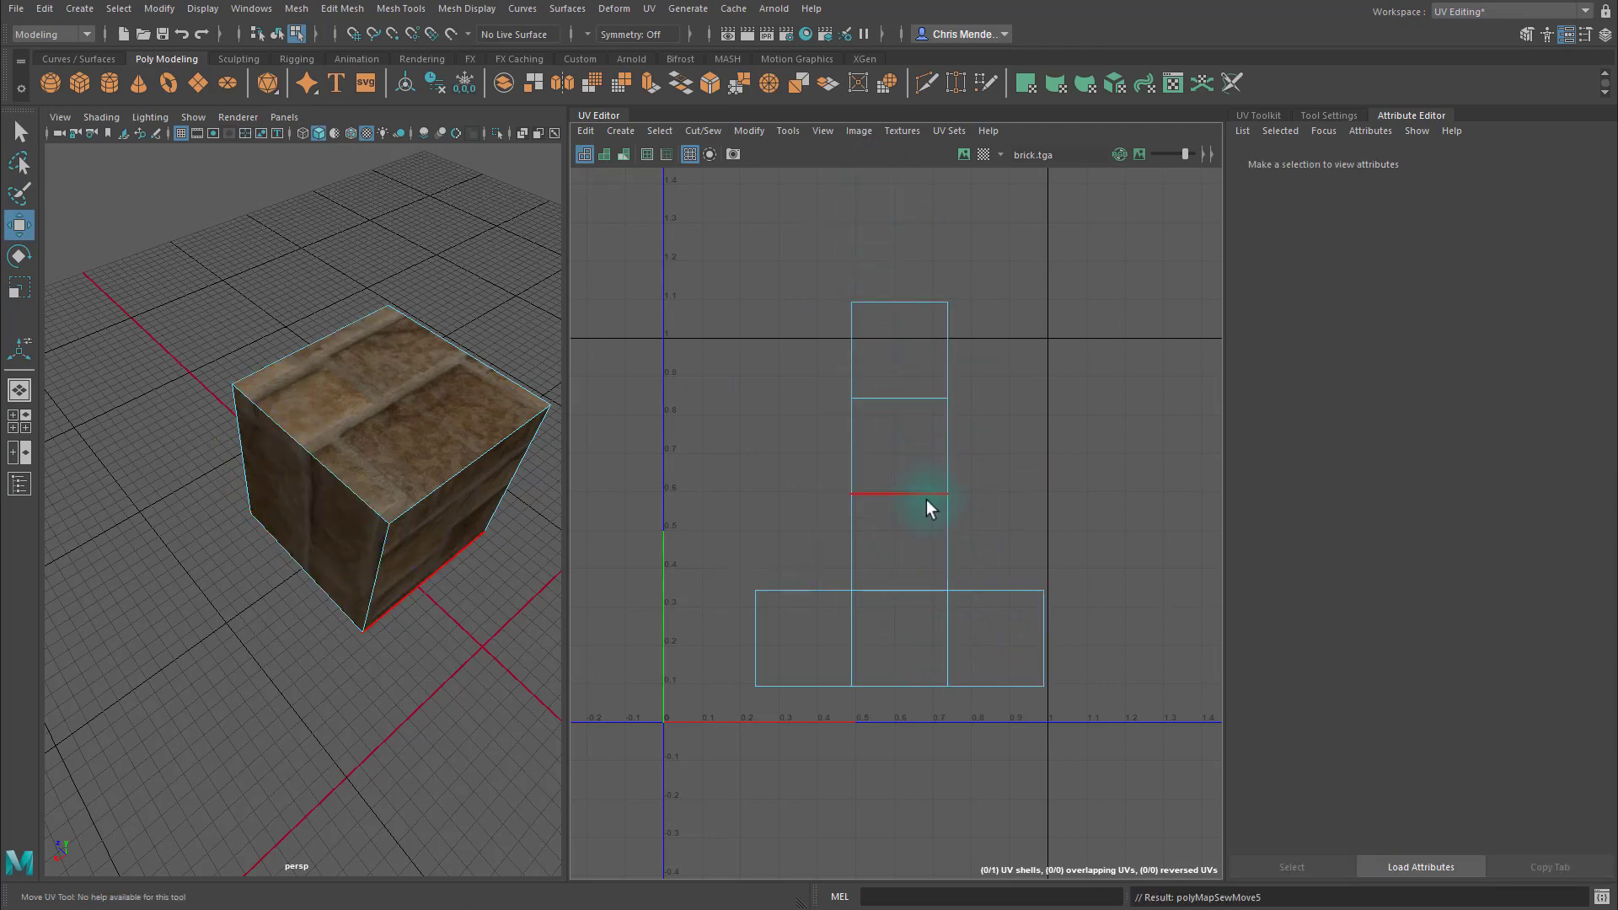
Move the sewn T-shaped shell inside the 0 to 1 UV square and examine the brick mapping around the cube.
left_click(883, 459)
left_click_drag(906, 497, 845, 533)
left_click_drag(463, 606, 252, 683, "alt")
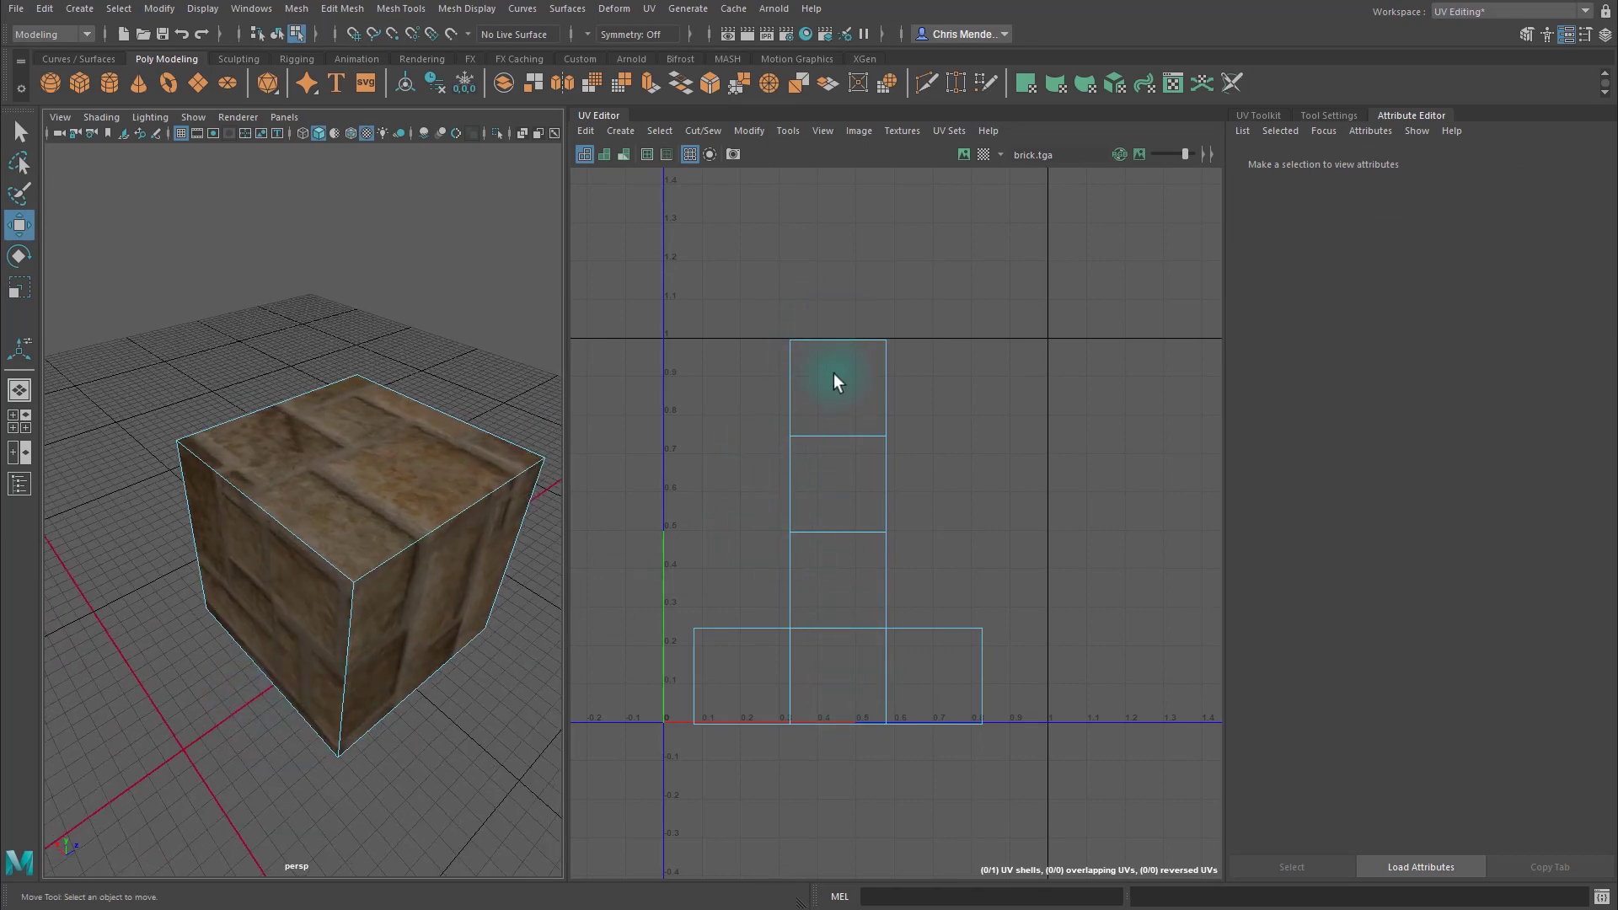
left_click_drag(326, 549, 413, 573, "alt")
left_click(472, 623)
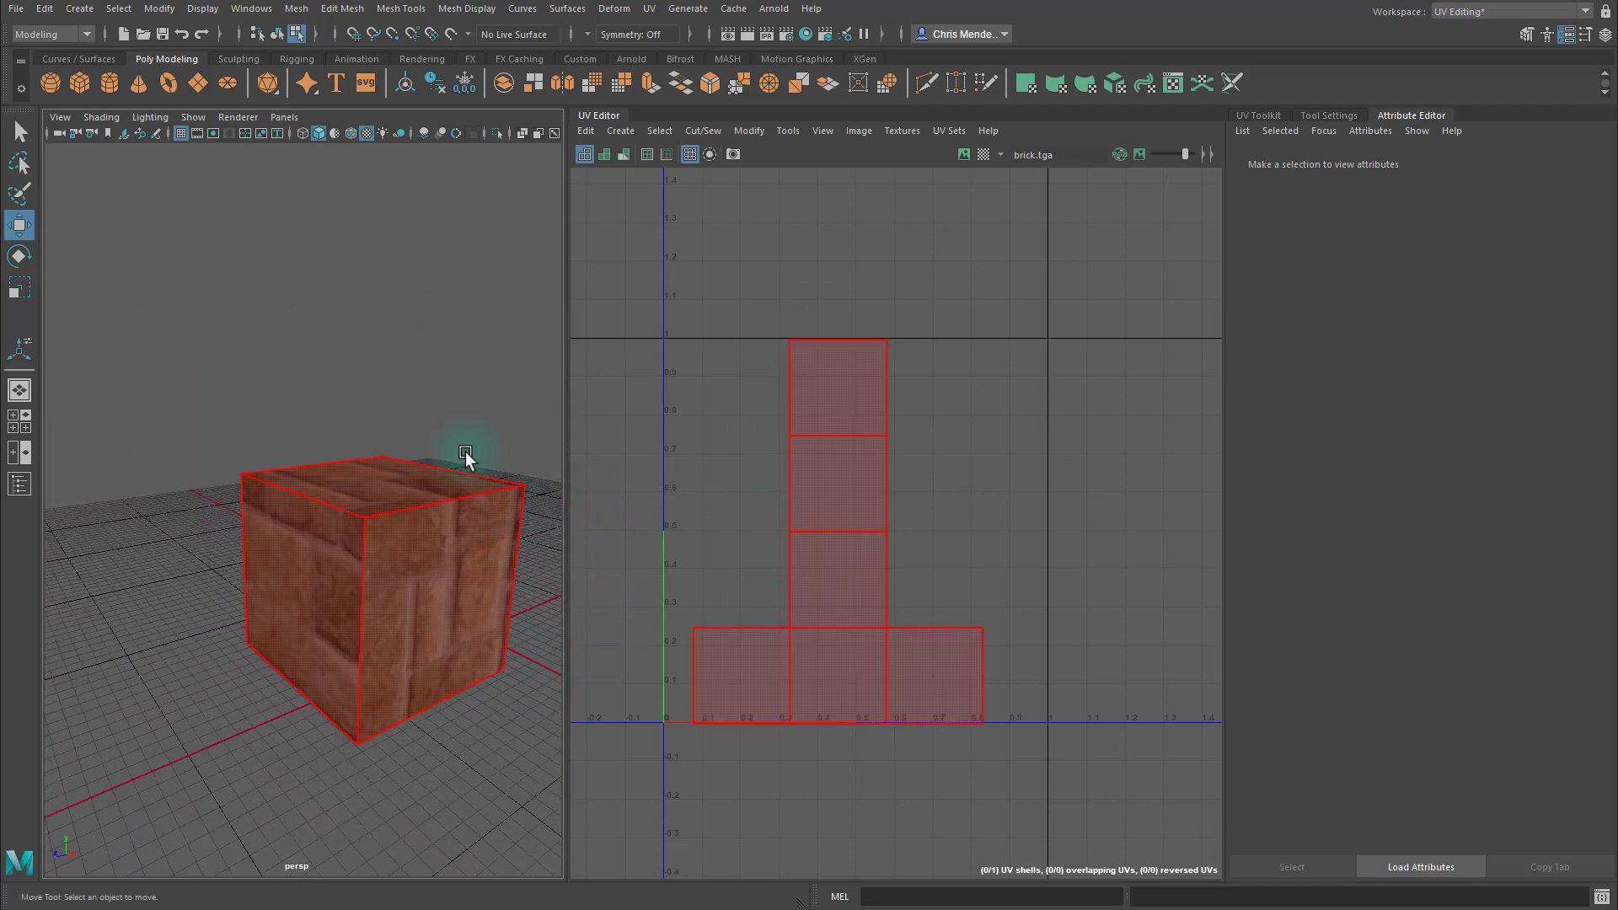